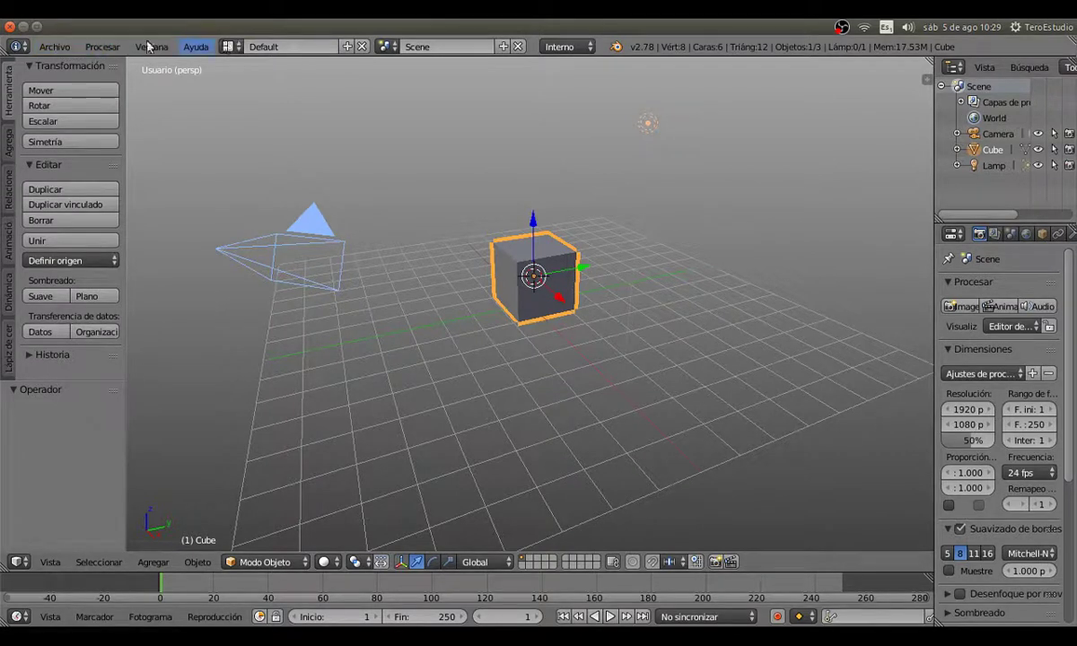
{"action": "left_click", "coordinate": [67, 46]}
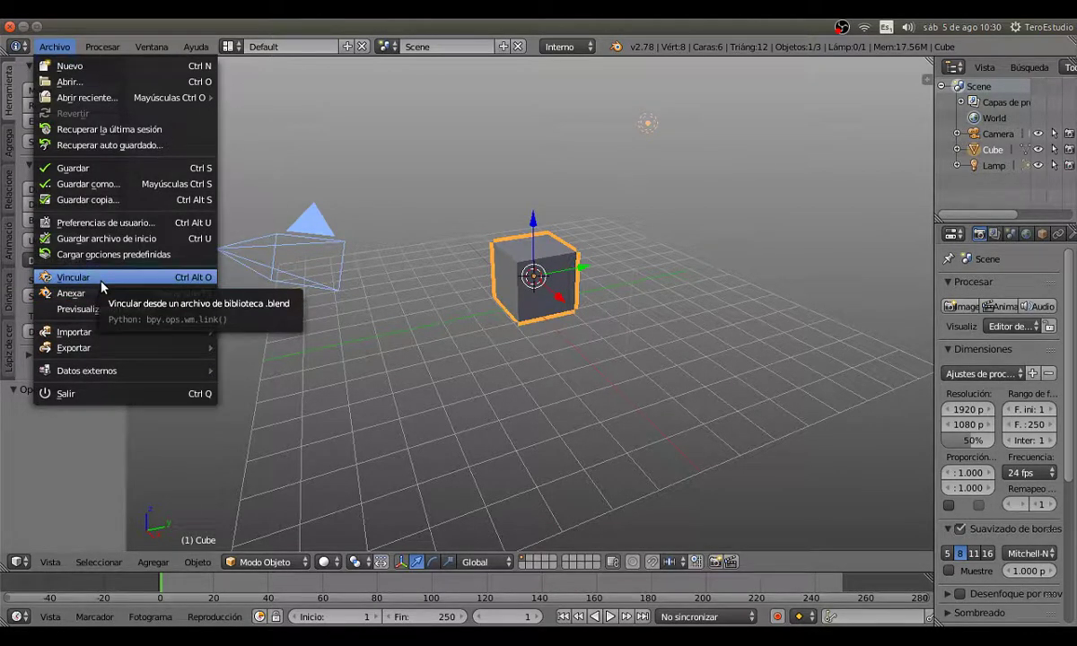
{"action": "mouse_move", "coordinate": [103, 334]}
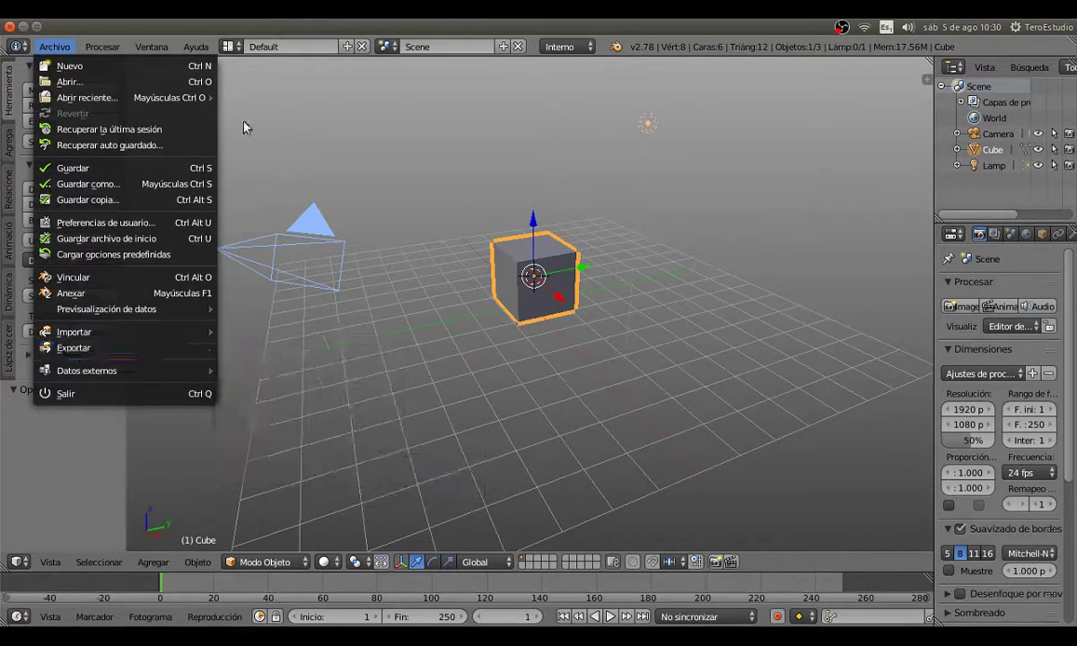
{"action": "left_click", "coordinate": [103, 47]}
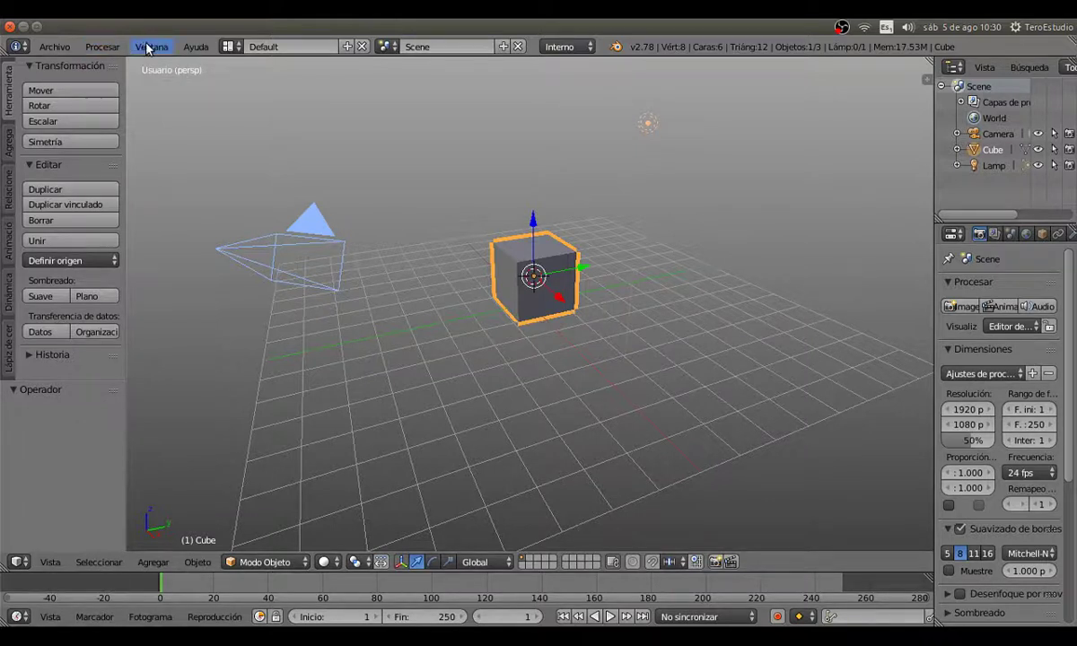
{"action": "left_click", "coordinate": [149, 48]}
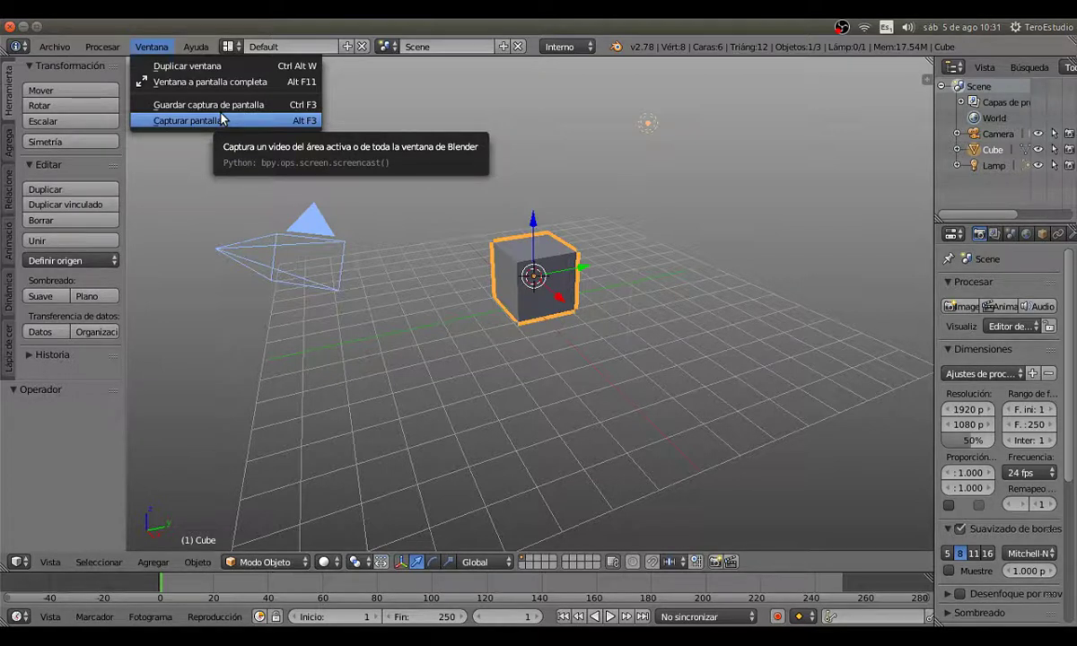
{"action": "mouse_move", "coordinate": [199, 47]}
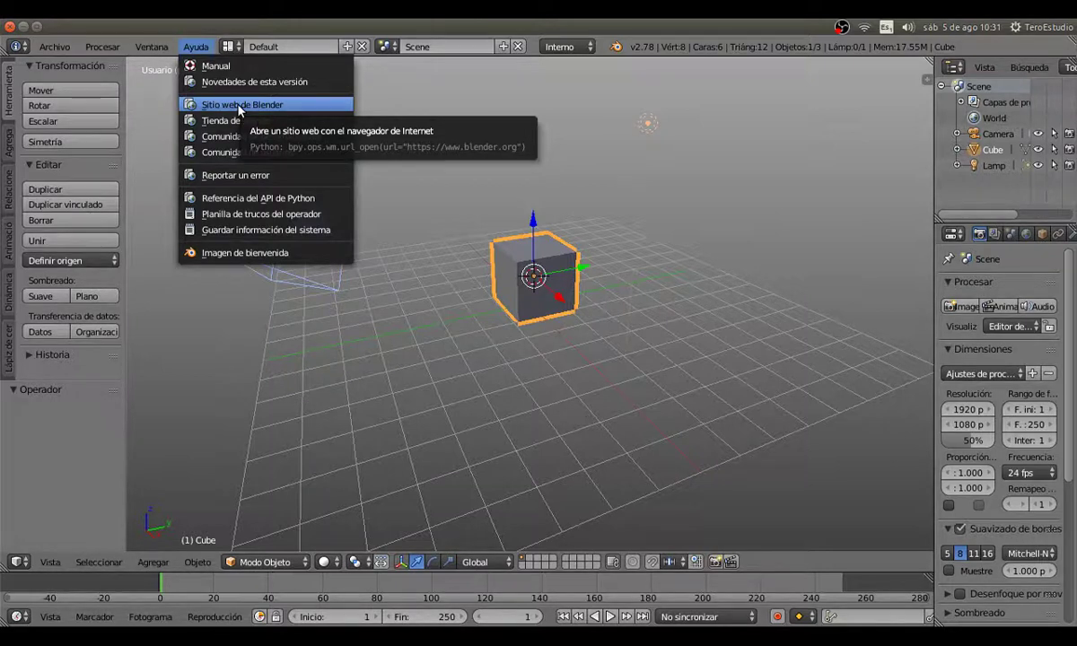
Step: Preview the Video Editing and Game Logic screen layouts and return to the Default layout
{"action": "left_click", "coordinate": [229, 45]}
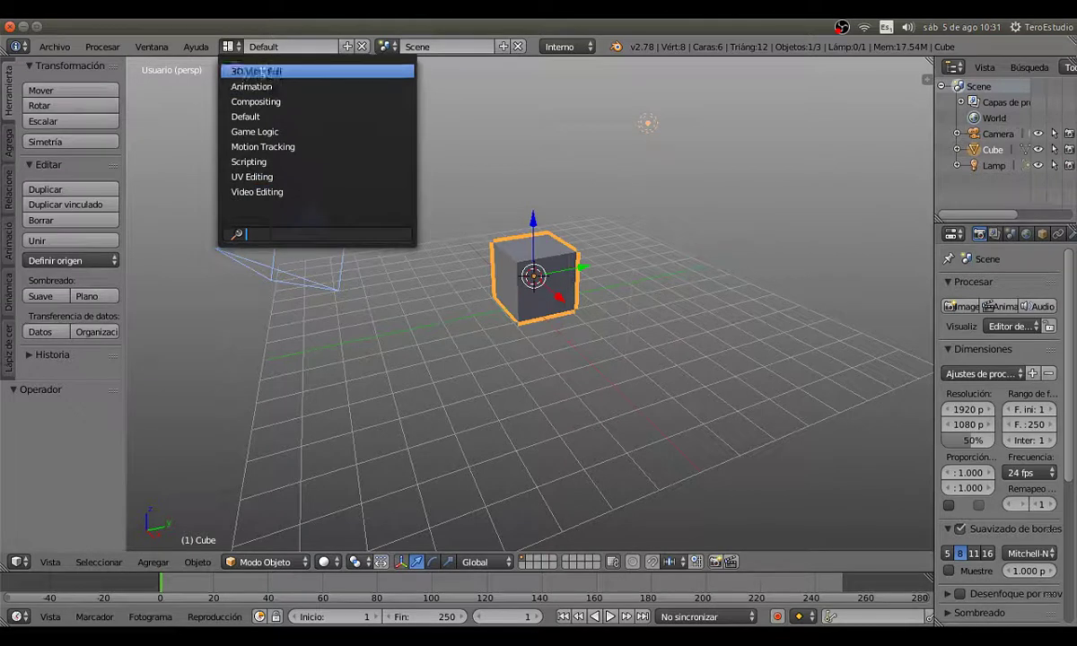
{"action": "left_click", "coordinate": [259, 191]}
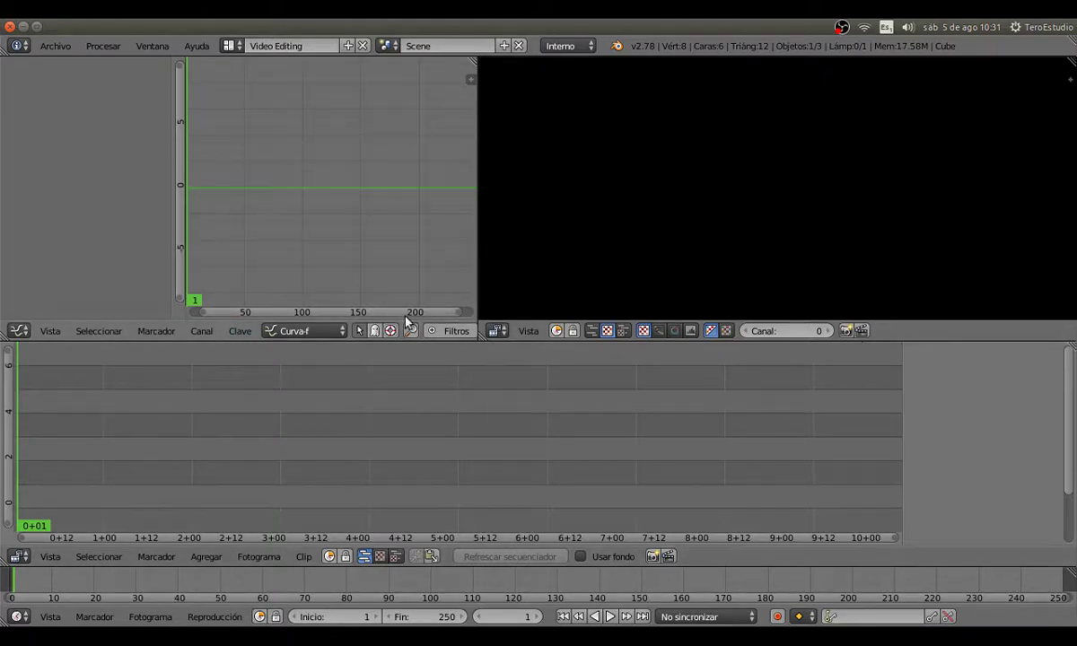
{"action": "left_click", "coordinate": [232, 45]}
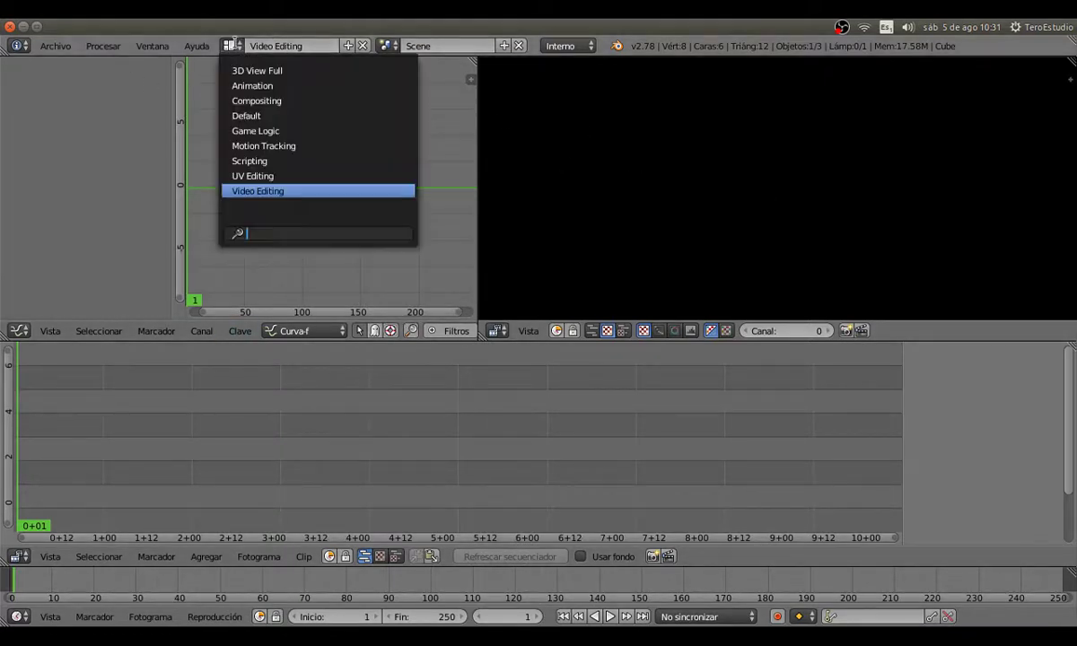
{"action": "left_click", "coordinate": [265, 131]}
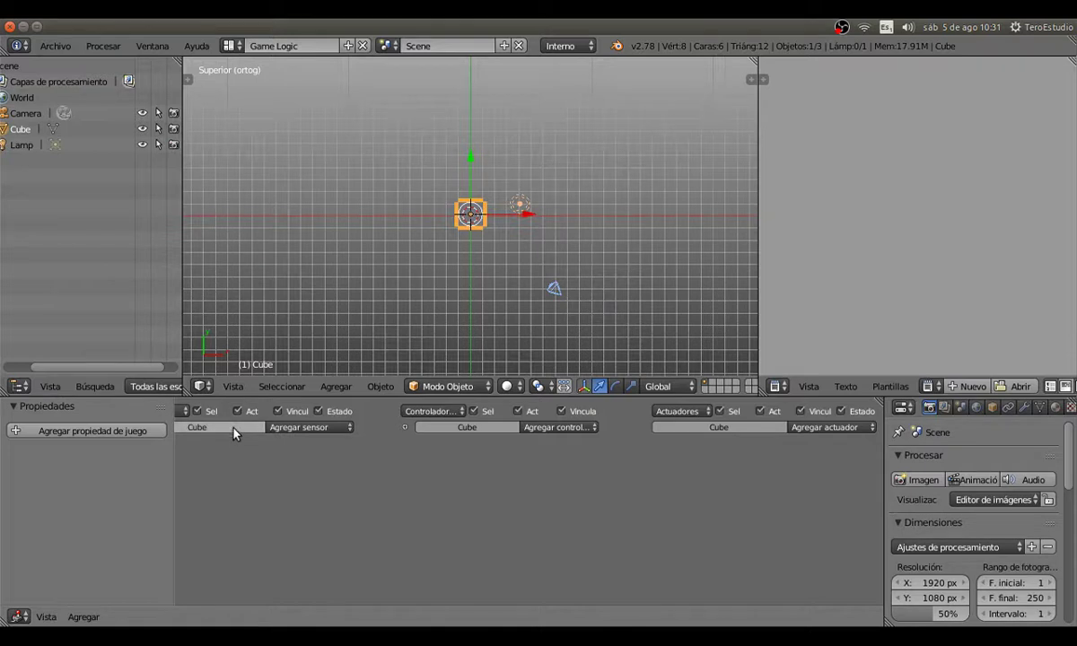
{"action": "left_click", "coordinate": [230, 45]}
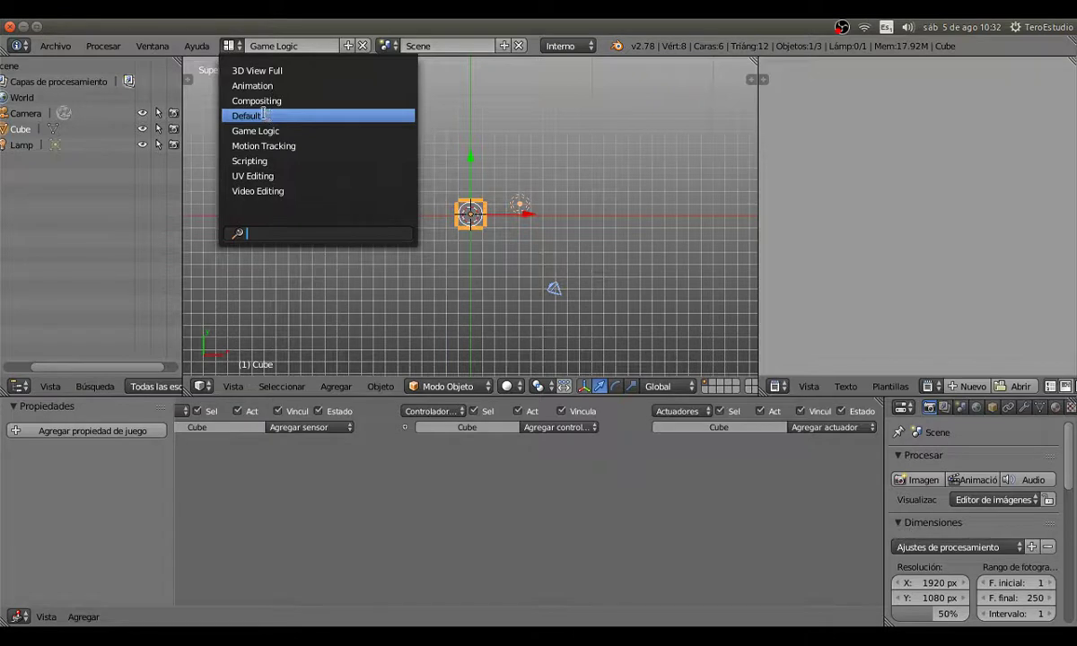
{"action": "left_click", "coordinate": [266, 116]}
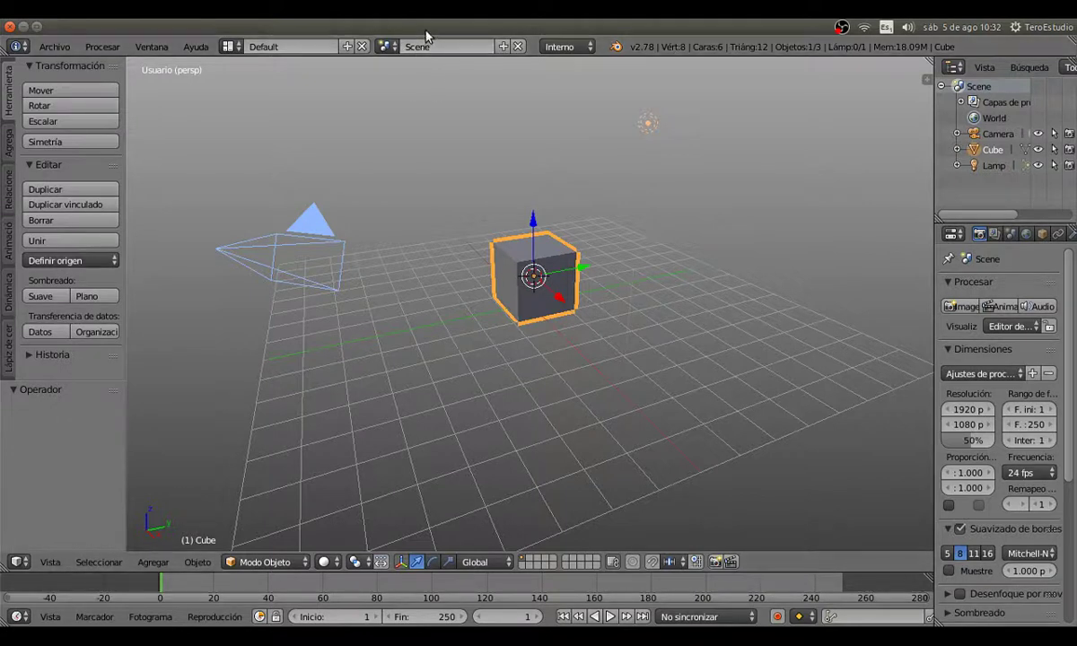
Step: Set the render engine to Cycles
{"action": "left_click", "coordinate": [566, 50]}
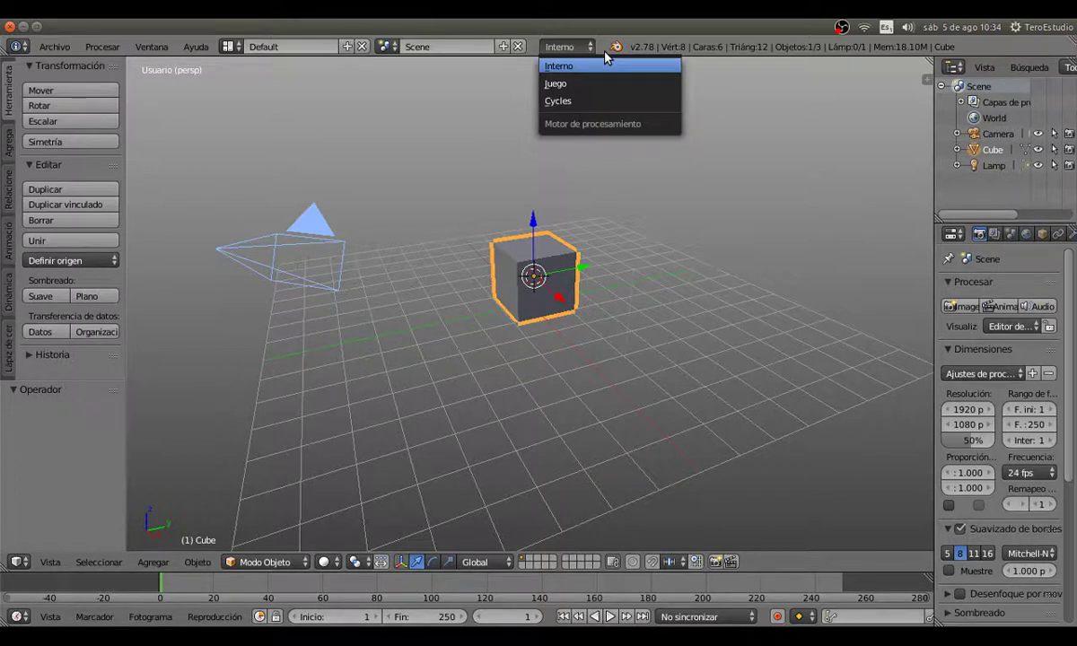
{"action": "left_click", "coordinate": [594, 61]}
{"action": "left_click", "coordinate": [561, 47]}
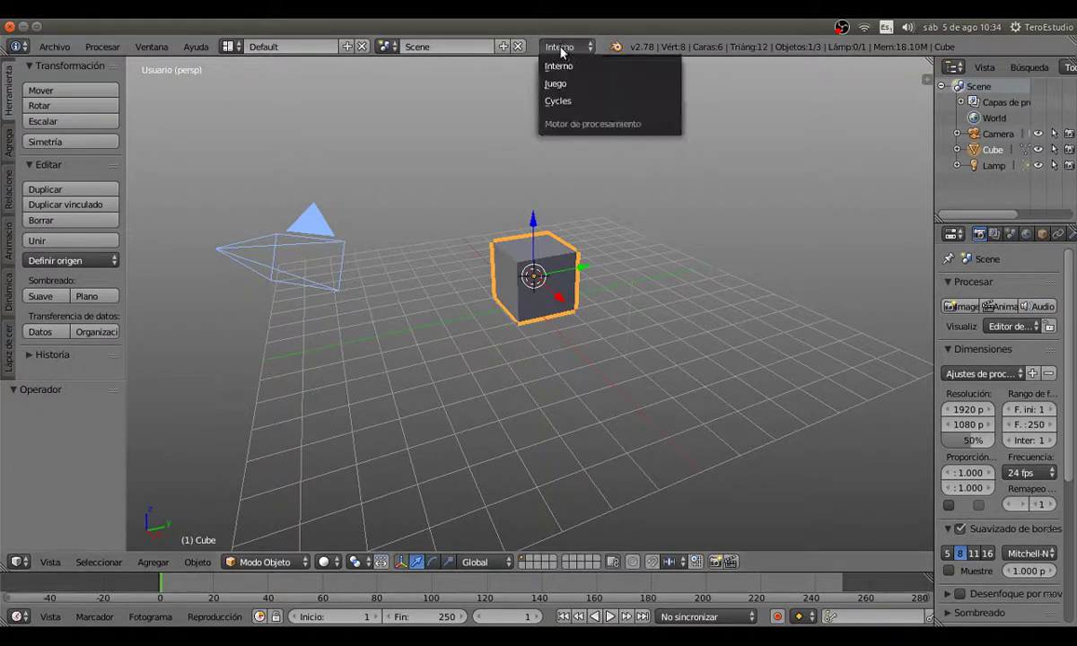
{"action": "left_click", "coordinate": [582, 104]}
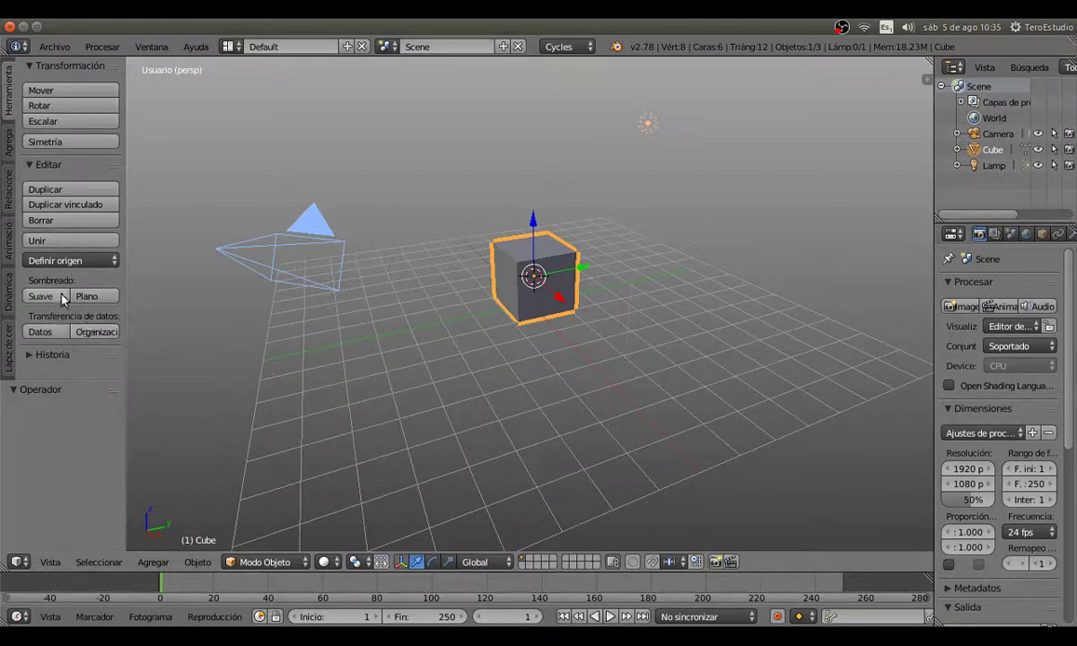
Step: Examine the viewport tools for adding primitives, curves and lamps, plus relations, animation, dynamics and grease pencil, and return to the basic transform tools
{"action": "left_click", "coordinate": [9, 139]}
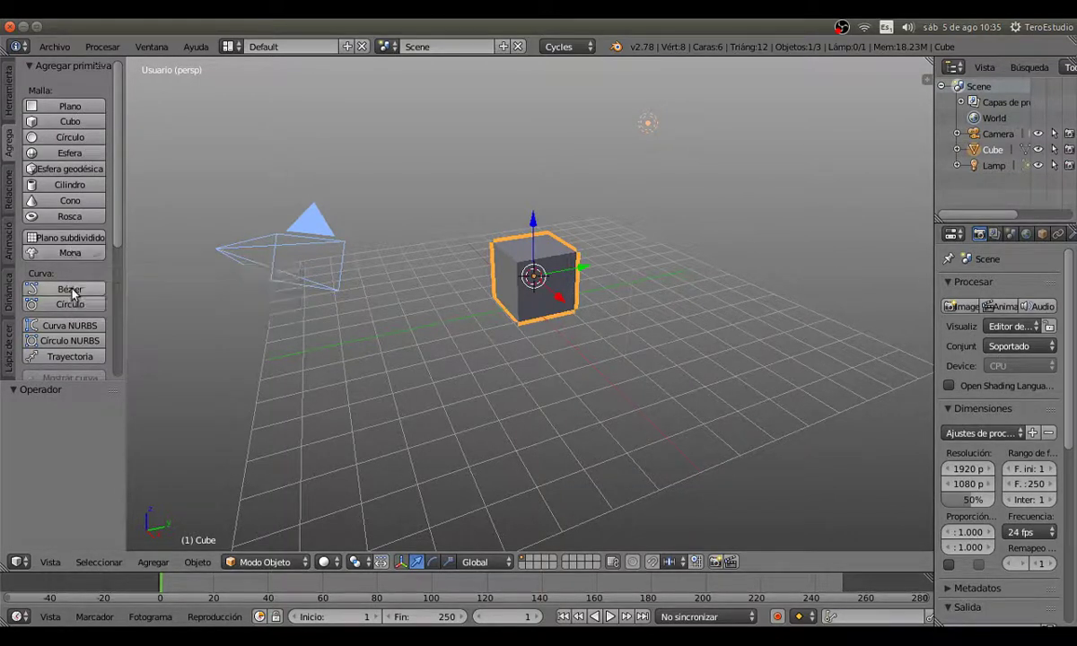
{"action": "scroll", "coordinate": [74, 297], "scroll_direction": "down", "scroll_amount": 1}
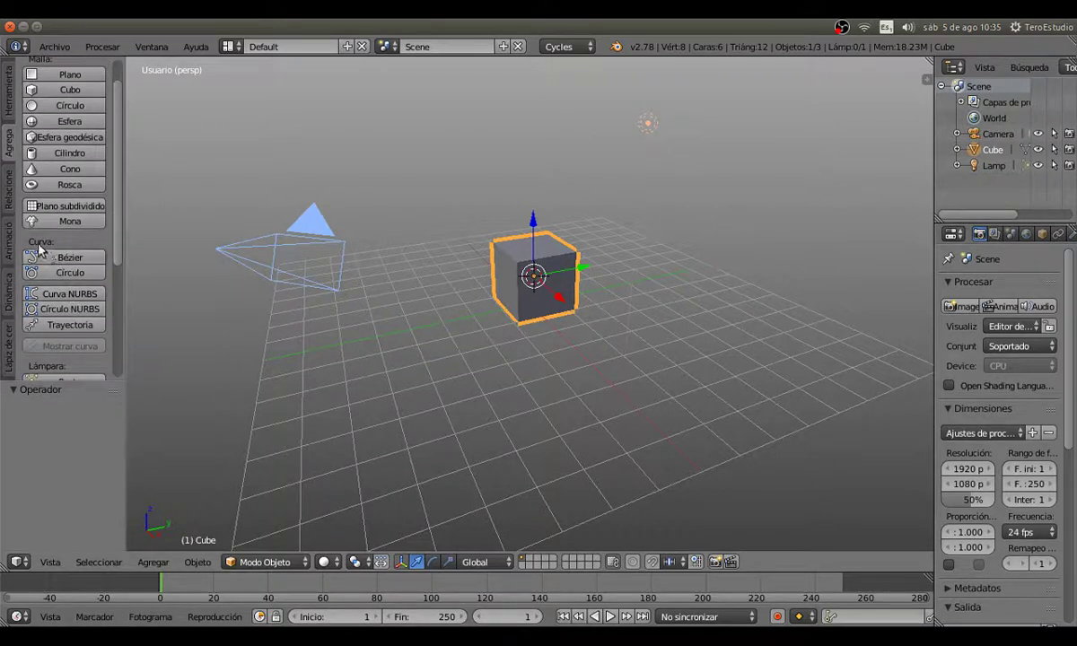
{"action": "scroll", "coordinate": [85, 296], "scroll_direction": "down", "scroll_amount": 3}
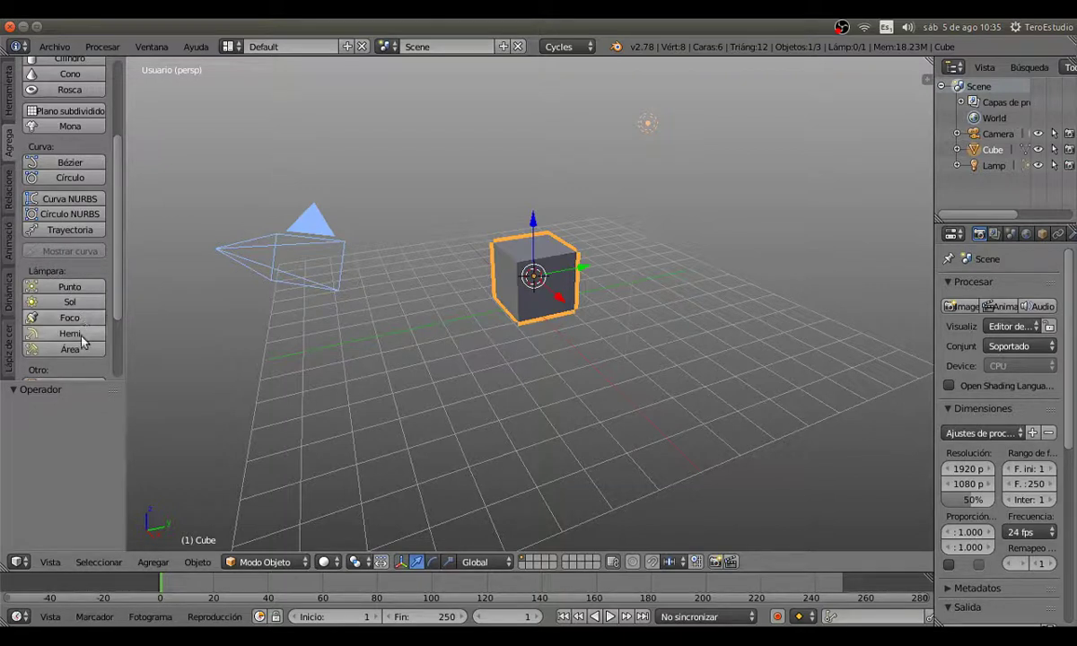
{"action": "scroll", "coordinate": [79, 340], "scroll_direction": "down", "scroll_amount": 1}
{"action": "scroll", "coordinate": [81, 338], "scroll_direction": "down", "scroll_amount": 2}
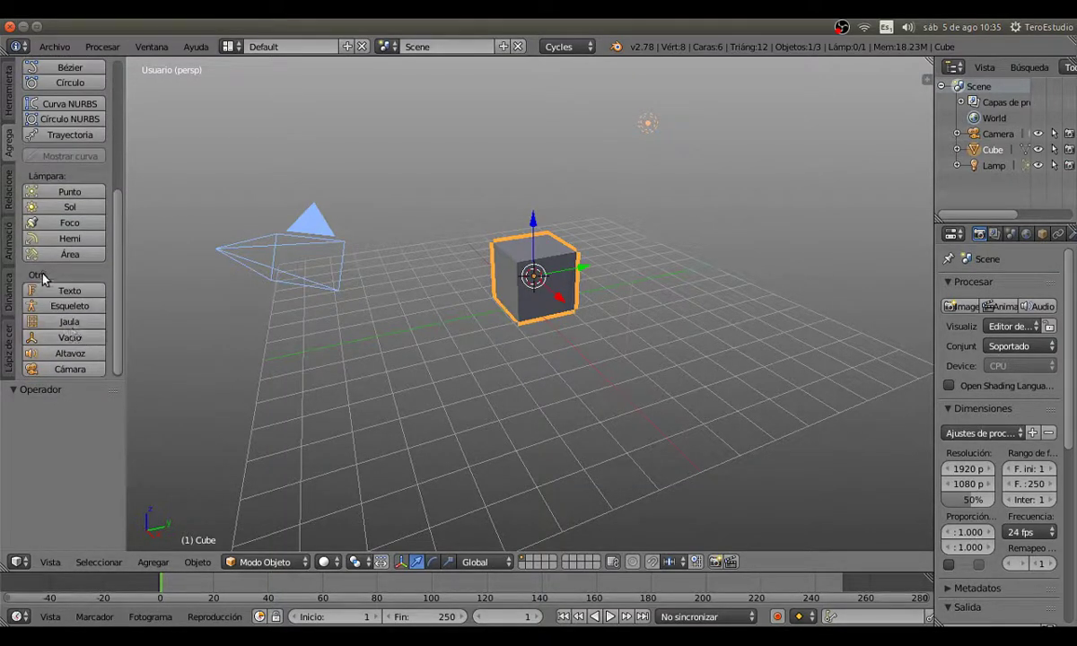
{"action": "scroll", "coordinate": [64, 283], "scroll_direction": "down", "scroll_amount": 1}
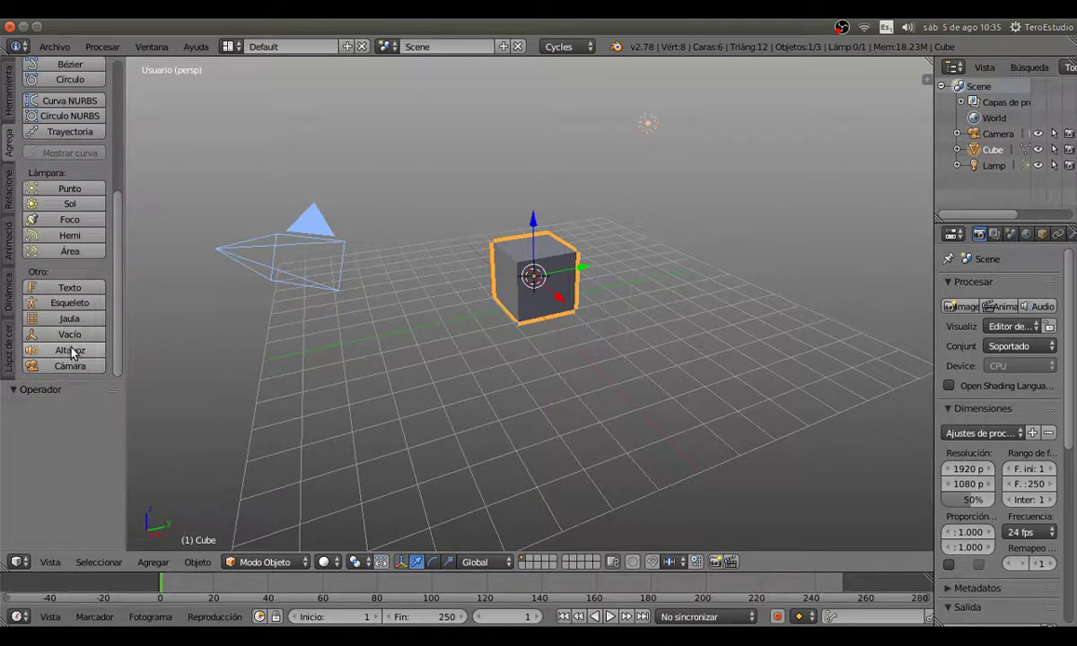
{"action": "left_click", "coordinate": [9, 186]}
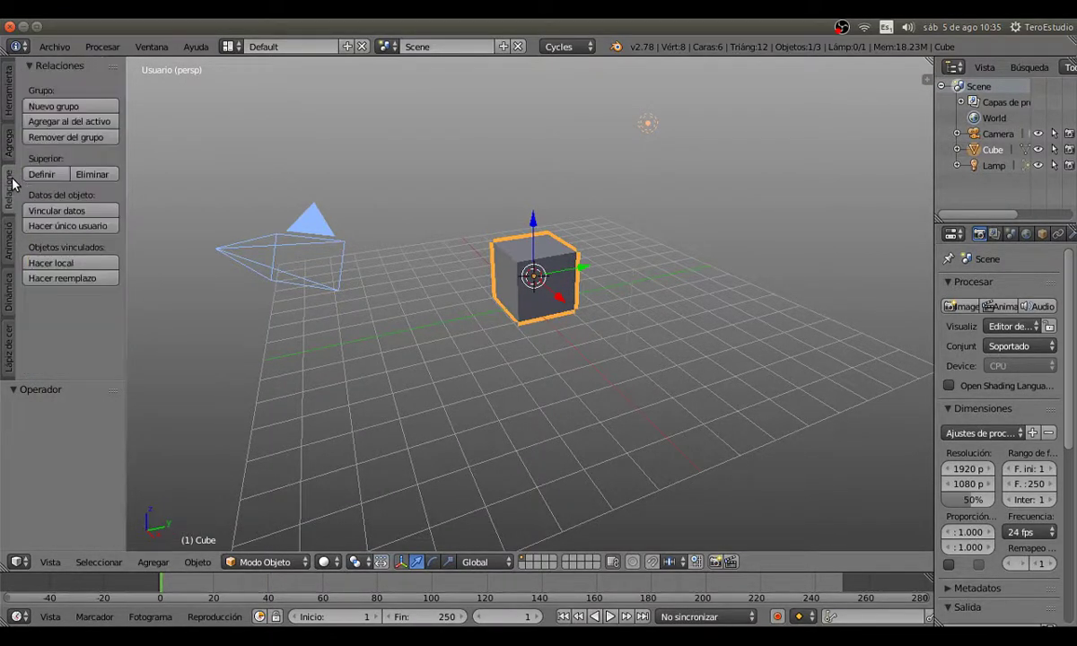
{"action": "left_click", "coordinate": [5, 231]}
{"action": "left_click", "coordinate": [10, 272]}
{"action": "left_click", "coordinate": [11, 320]}
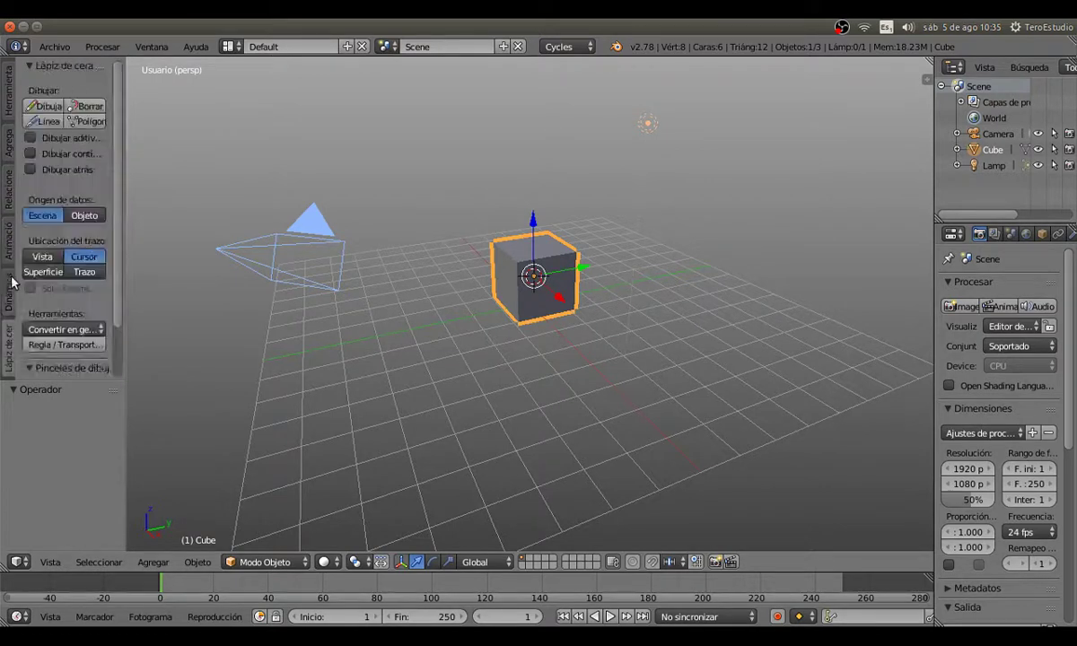
{"action": "left_click", "coordinate": [7, 95]}
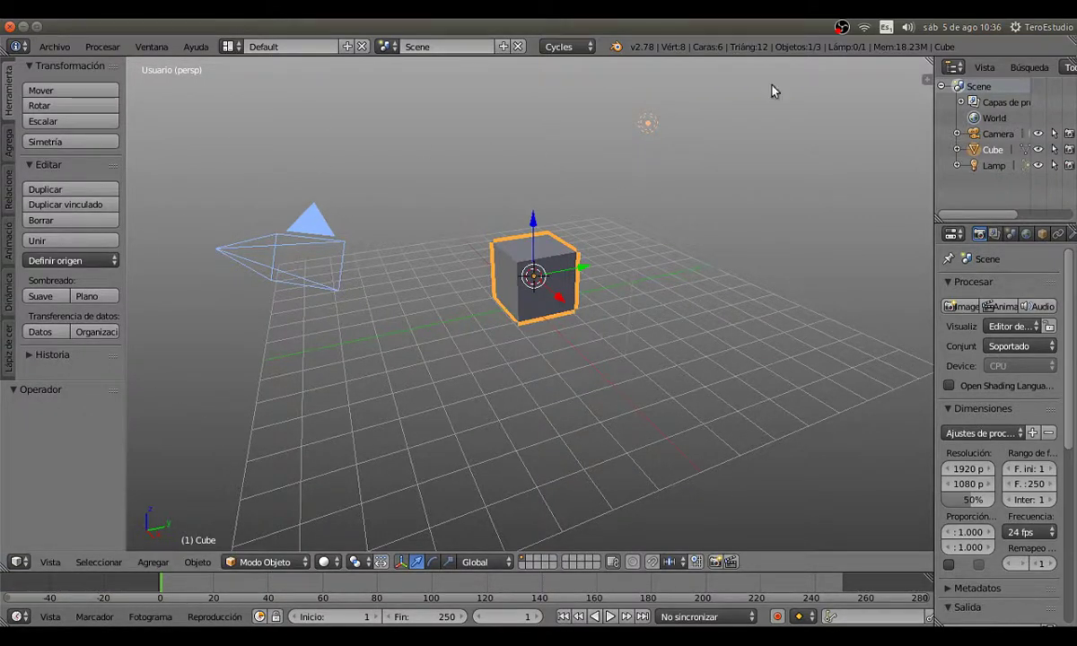
Step: Examine the 3D viewport's commands for viewing, selecting, adding and editing objects
{"action": "left_click", "coordinate": [49, 563]}
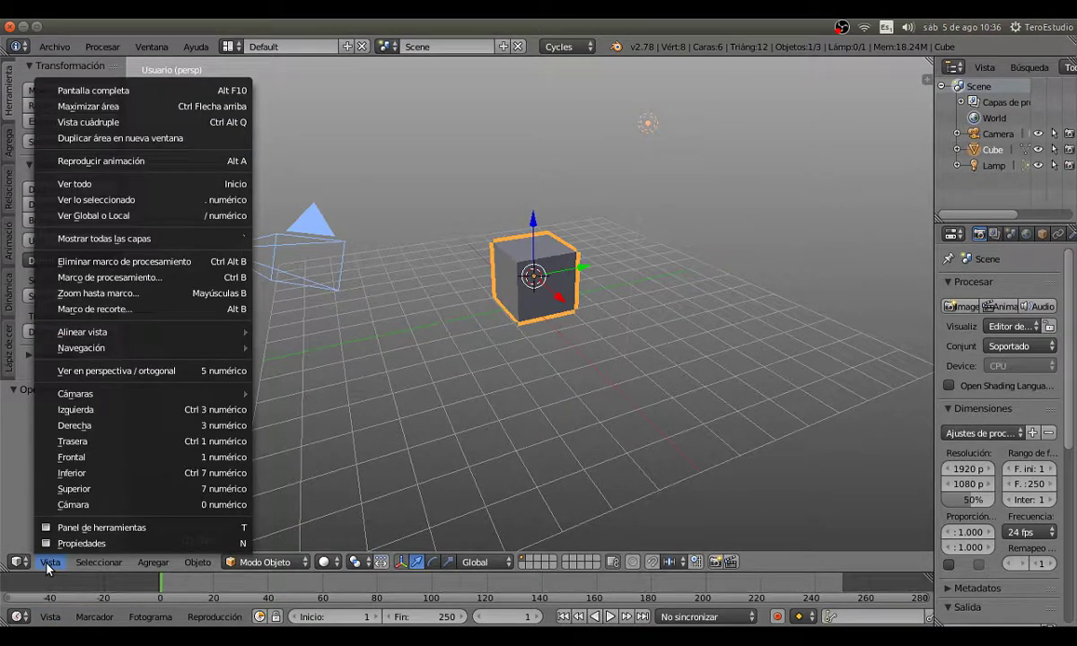
{"action": "mouse_move", "coordinate": [99, 563]}
{"action": "mouse_move", "coordinate": [51, 564]}
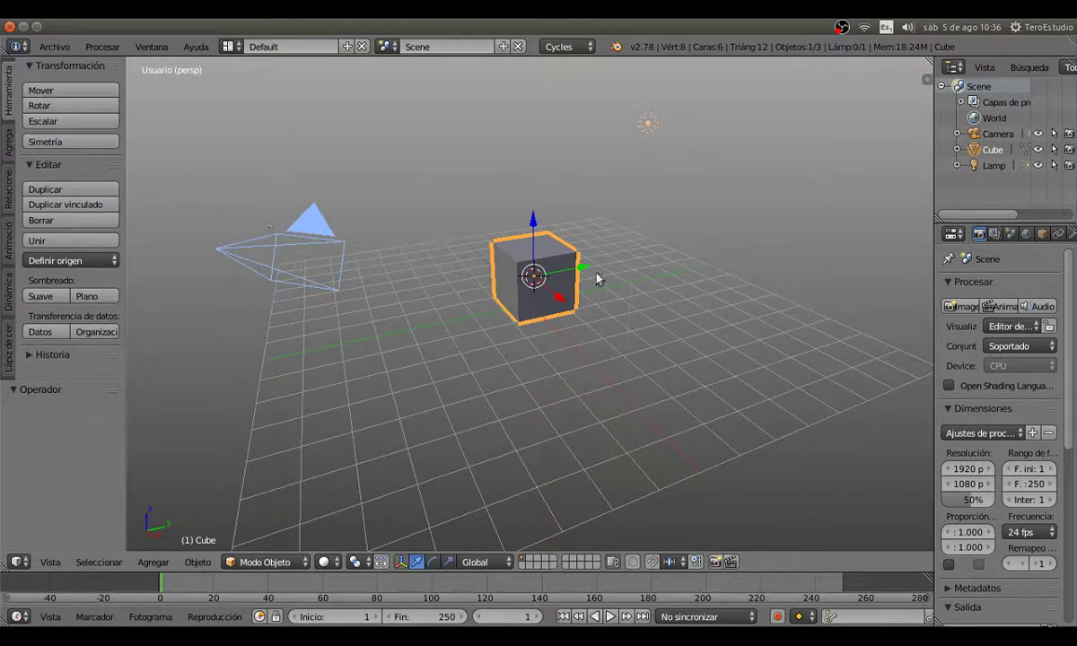
{"action": "left_click", "coordinate": [49, 563]}
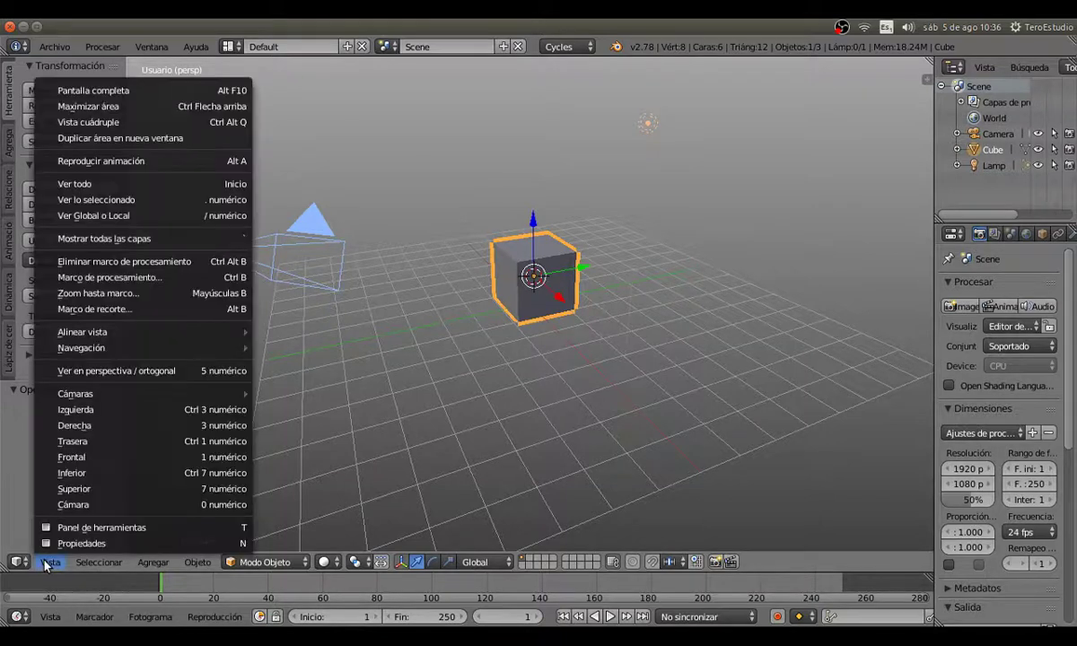
{"action": "left_click", "coordinate": [46, 564]}
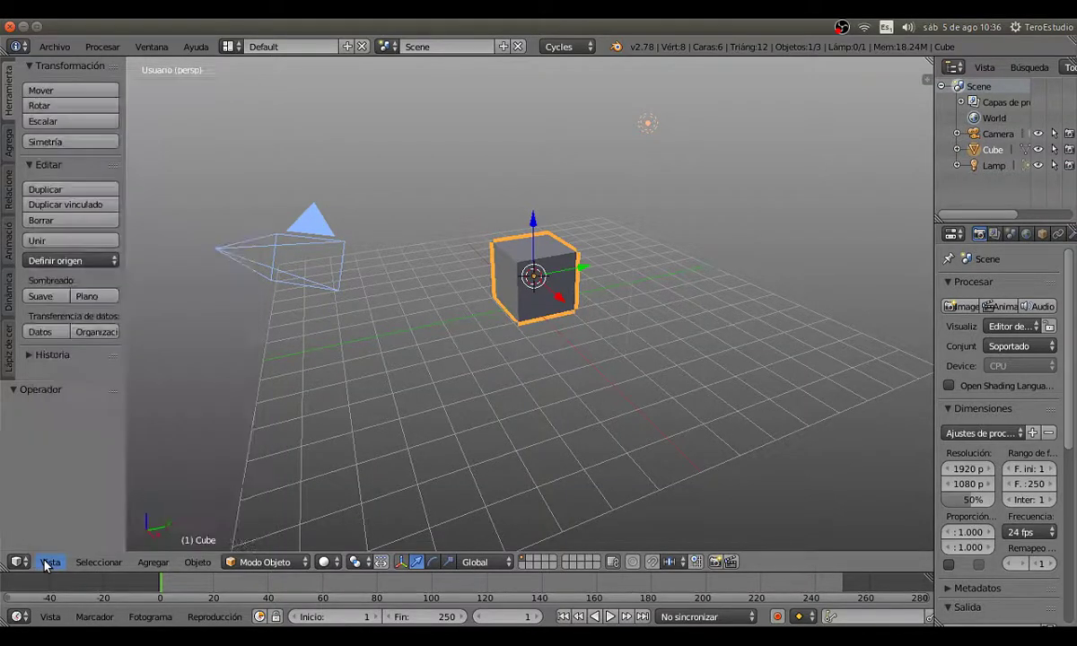
{"action": "left_click", "coordinate": [89, 564]}
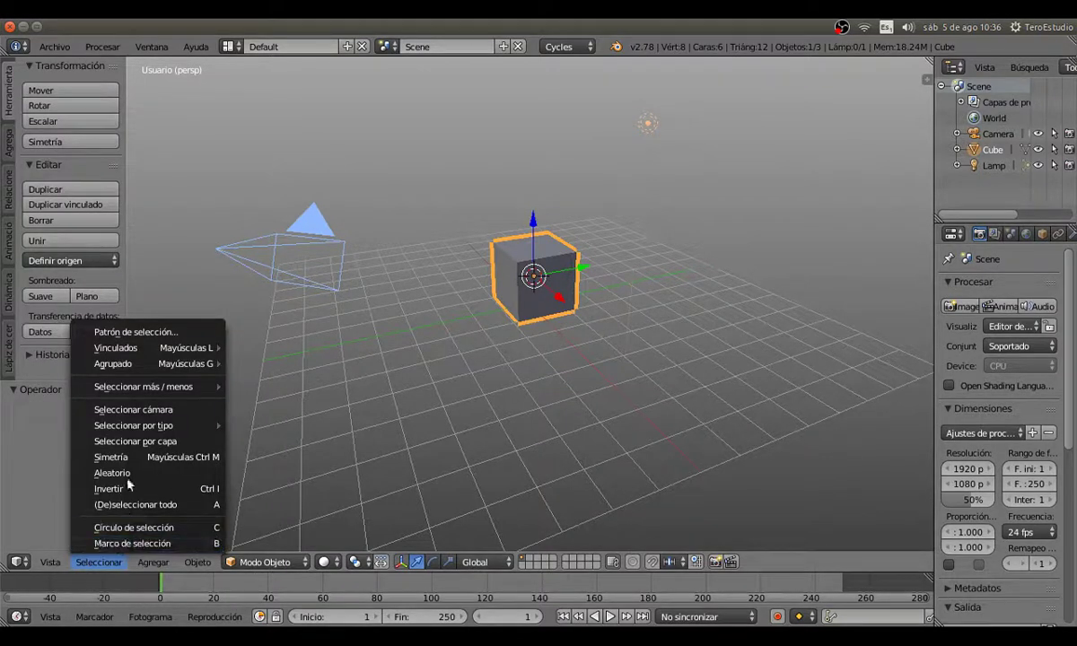
{"action": "left_click", "coordinate": [153, 563]}
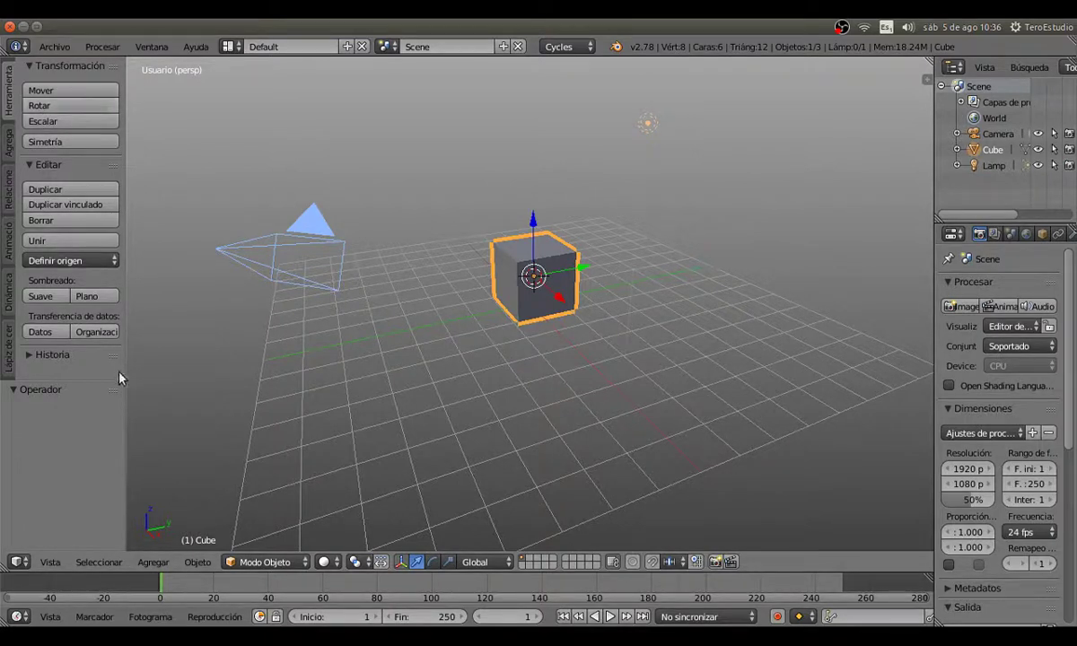
{"action": "left_click", "coordinate": [154, 563]}
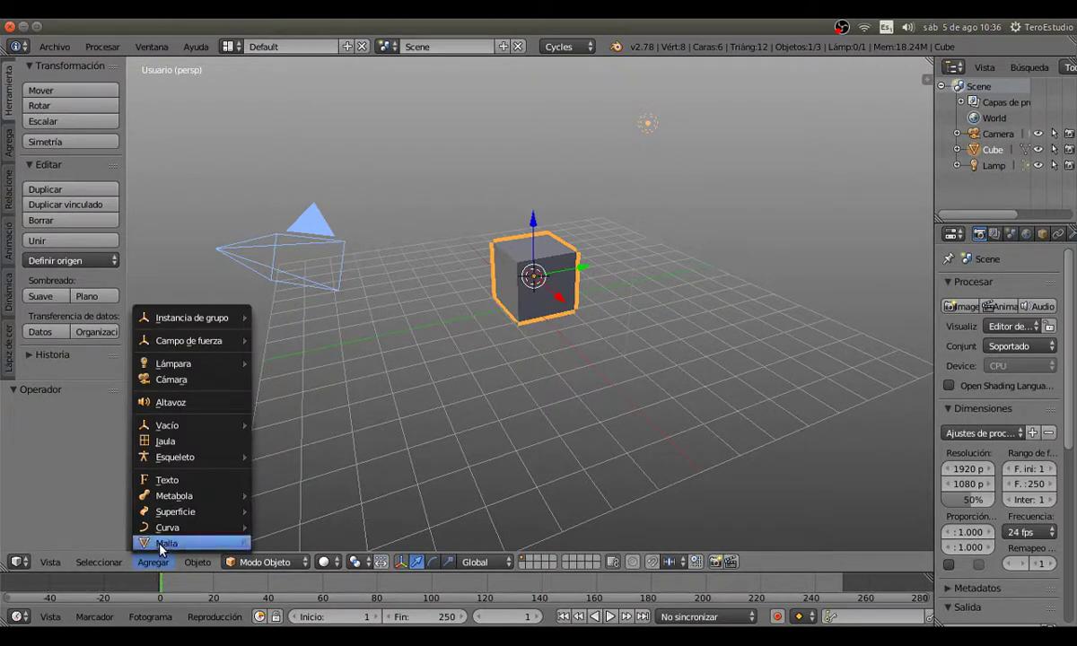
{"action": "left_click", "coordinate": [177, 563]}
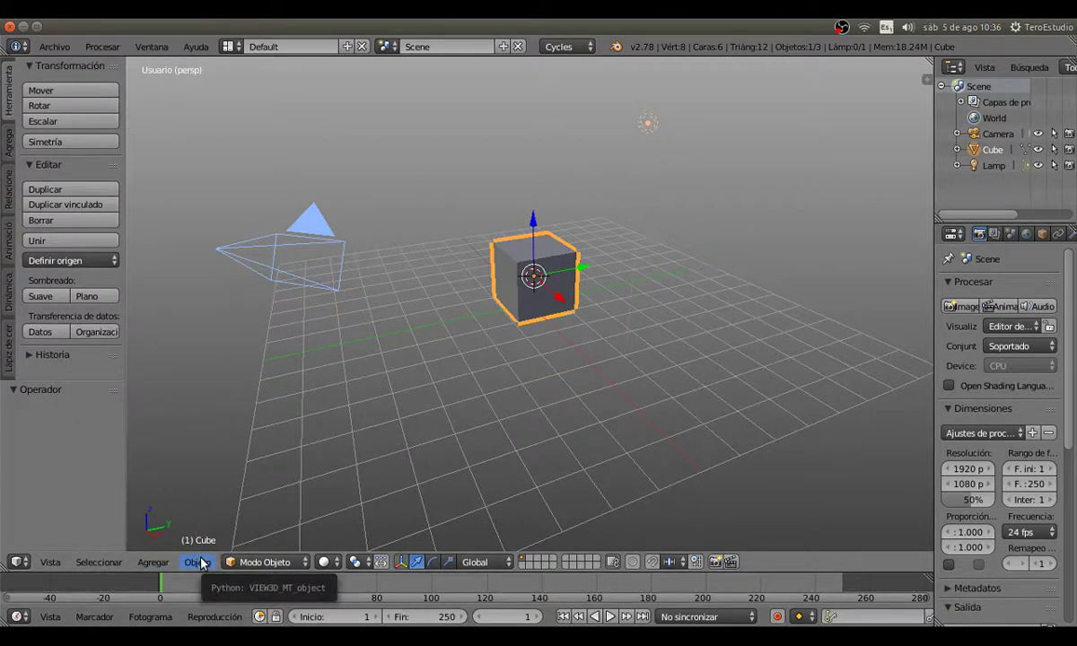
{"action": "left_click", "coordinate": [200, 563]}
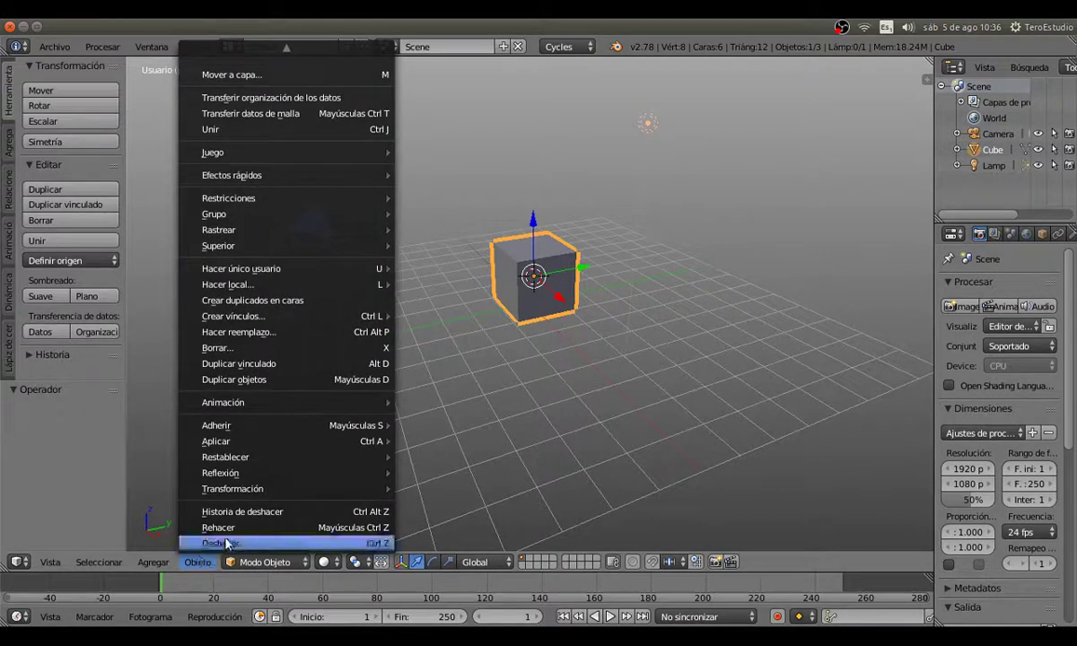
{"action": "mouse_move", "coordinate": [291, 491]}
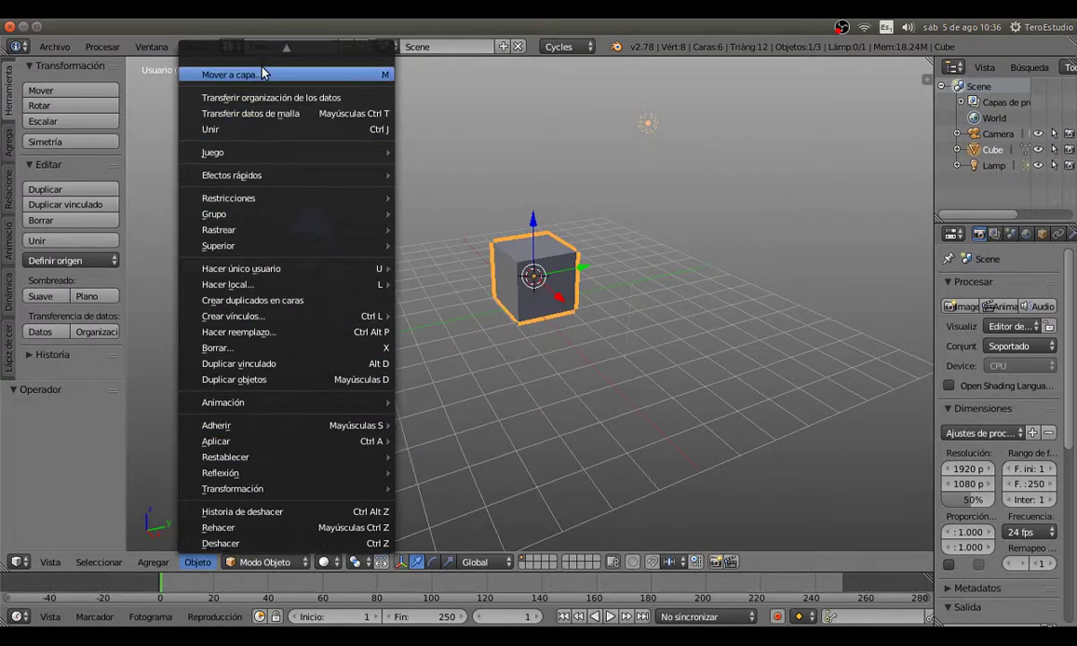
{"action": "left_click", "coordinate": [215, 543]}
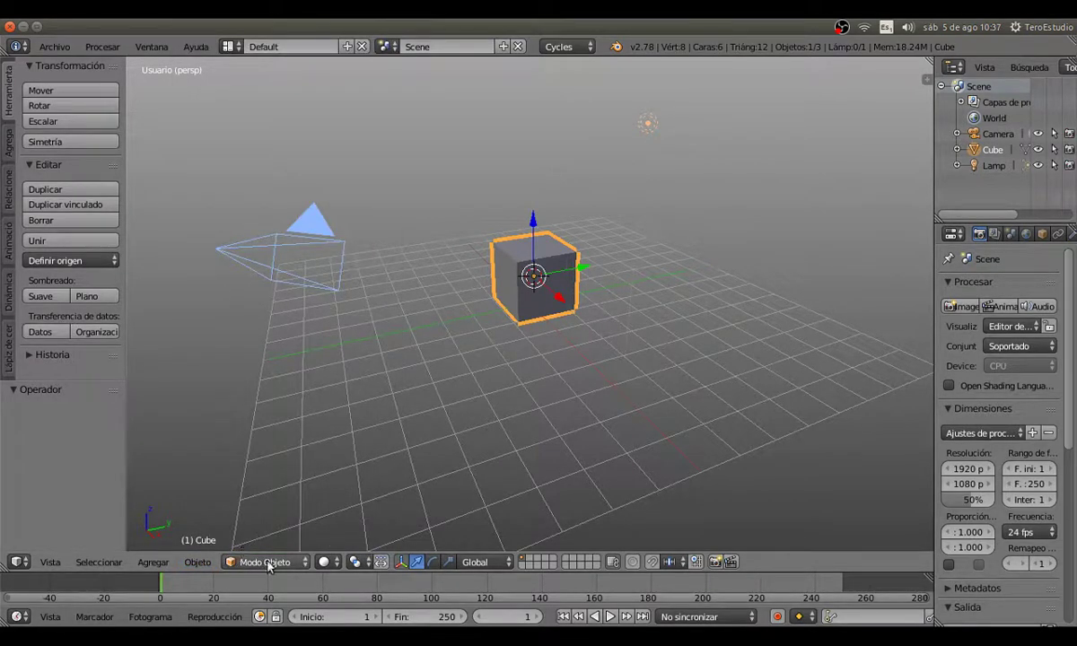
Step: Review the interaction modes available for the cube and choose Modo Objeto
{"action": "left_click", "coordinate": [259, 565]}
{"action": "left_click", "coordinate": [260, 568]}
{"action": "left_click", "coordinate": [267, 567]}
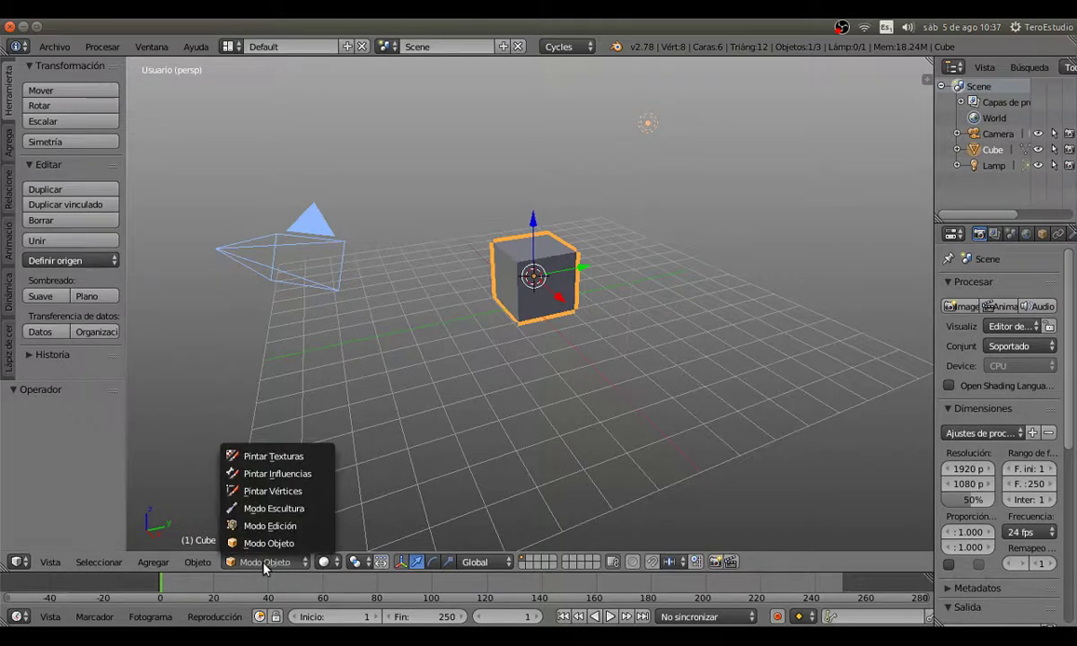
{"action": "left_click", "coordinate": [276, 545]}
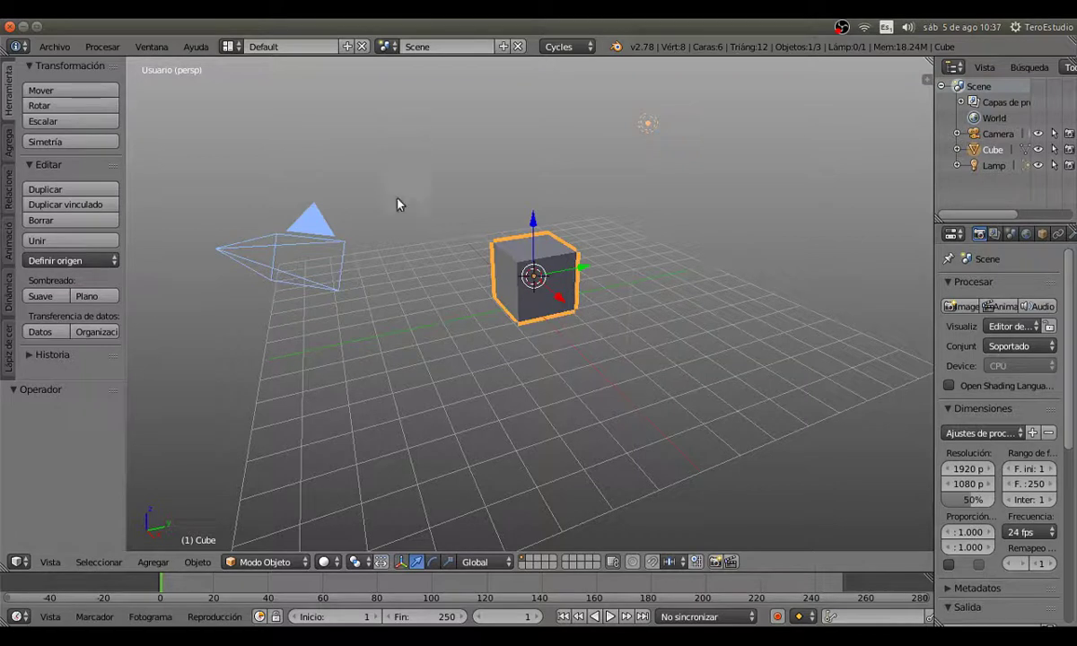
Step: Select the camera, the lamp and the cube in turn in the 3D view, finishing on the cube
{"action": "right_click", "coordinate": [301, 240]}
{"action": "right_click", "coordinate": [517, 276]}
{"action": "right_click", "coordinate": [649, 127]}
{"action": "right_click", "coordinate": [546, 260]}
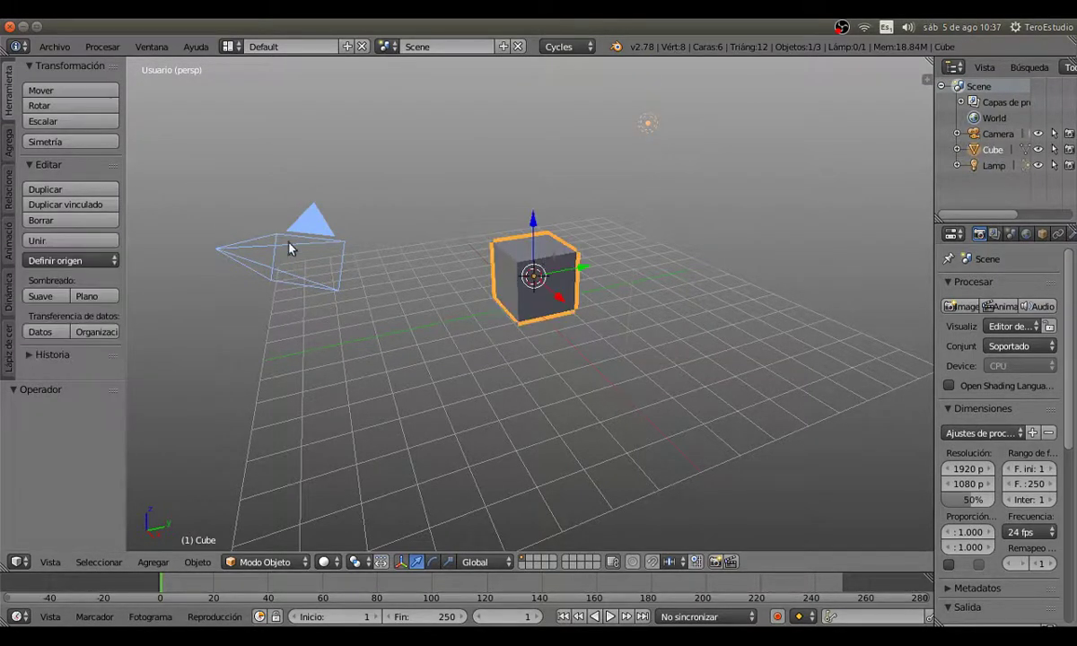
{"action": "right_click", "coordinate": [314, 230]}
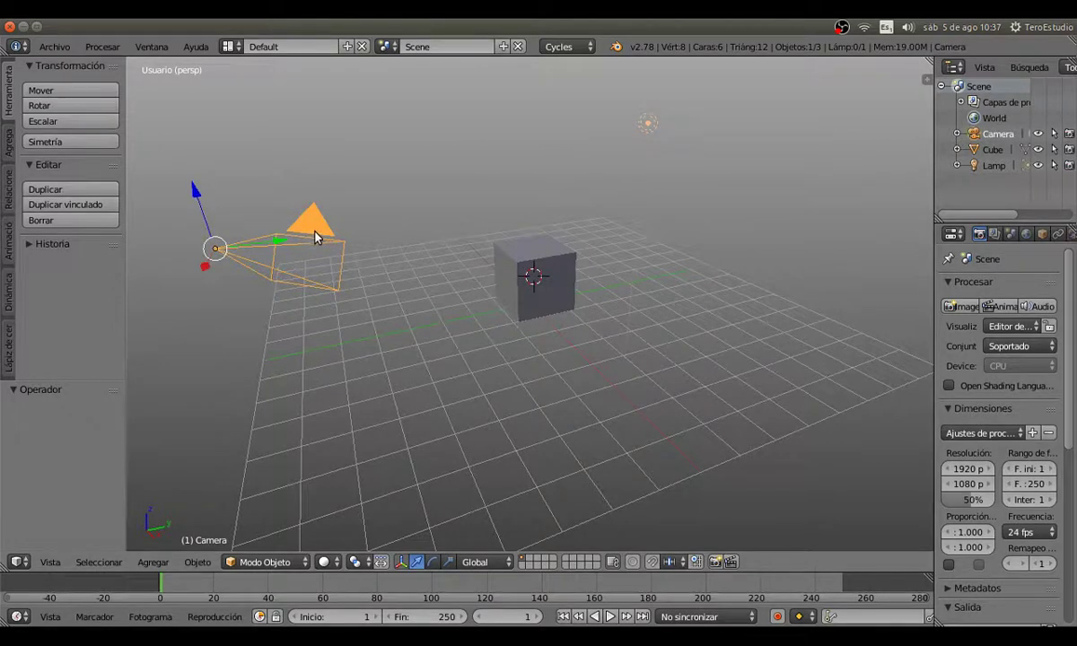
{"action": "right_click", "coordinate": [577, 270]}
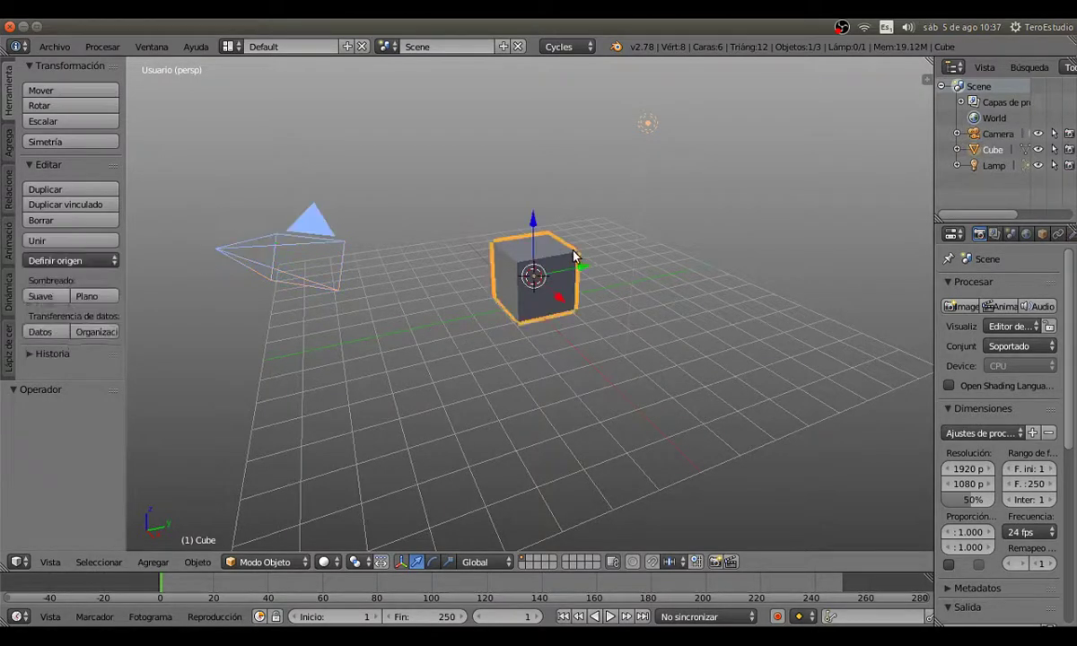
{"action": "right_click", "coordinate": [648, 127]}
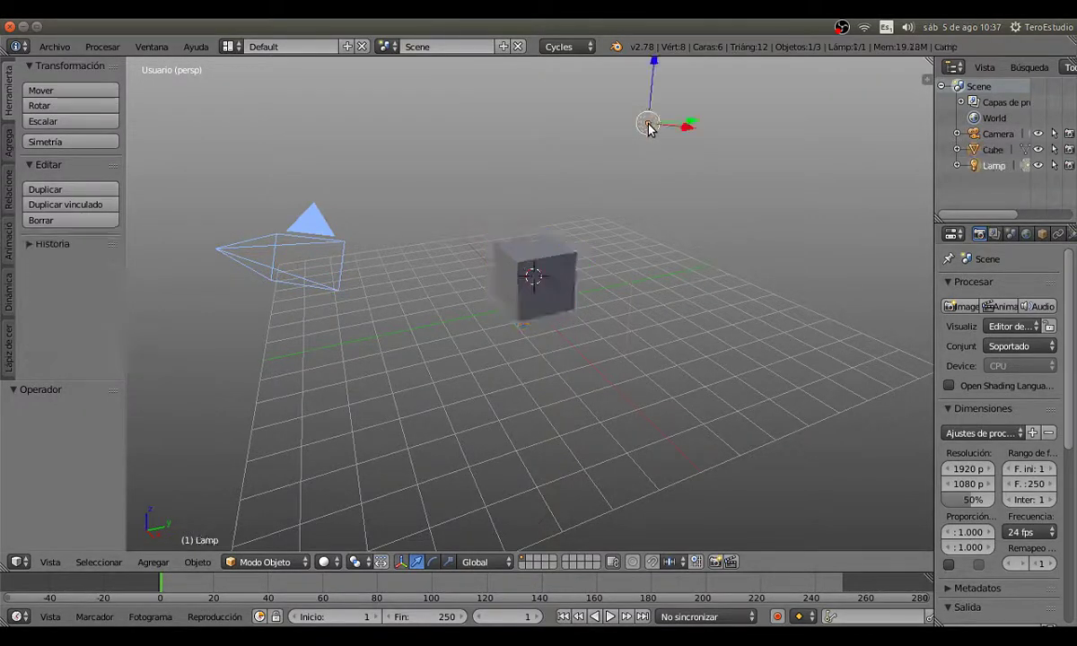
{"action": "right_click", "coordinate": [560, 254]}
{"action": "right_click", "coordinate": [341, 239]}
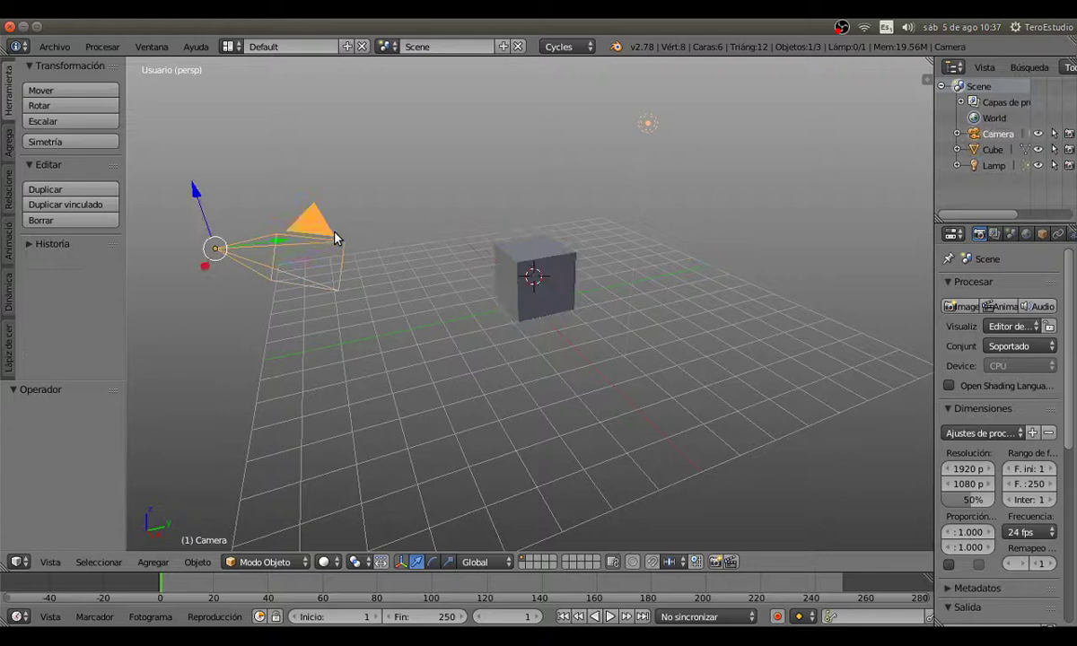
{"action": "right_click", "coordinate": [538, 276]}
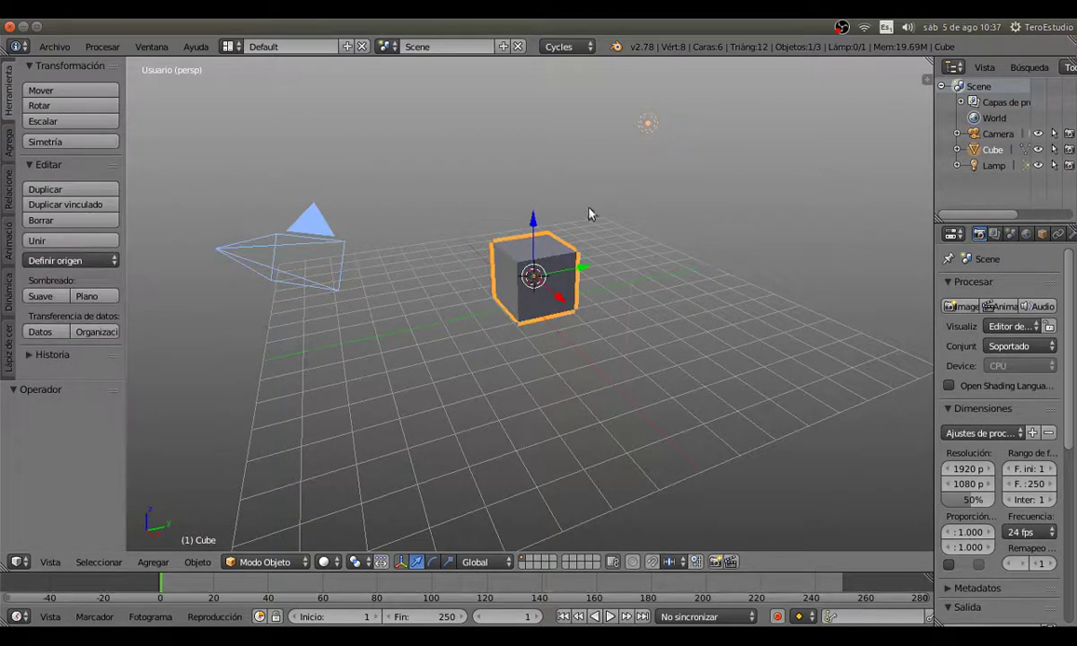
Step: Switch the cube to Modo Edición and review the mesh editing commands
{"action": "left_click", "coordinate": [253, 562]}
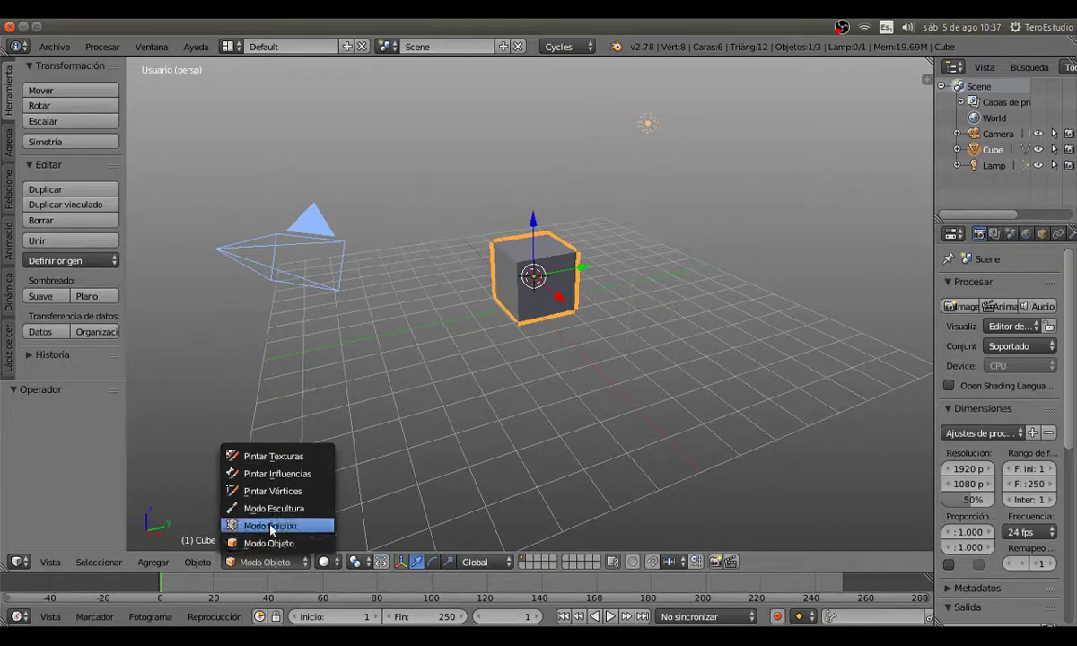
{"action": "left_click", "coordinate": [269, 526]}
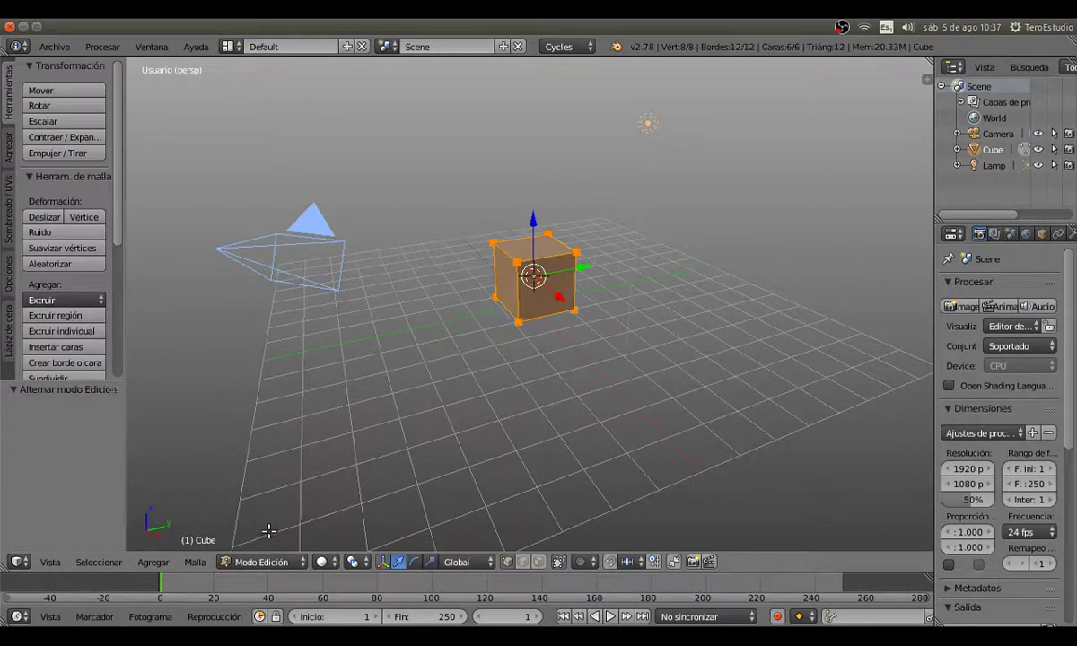
{"action": "left_click", "coordinate": [196, 562]}
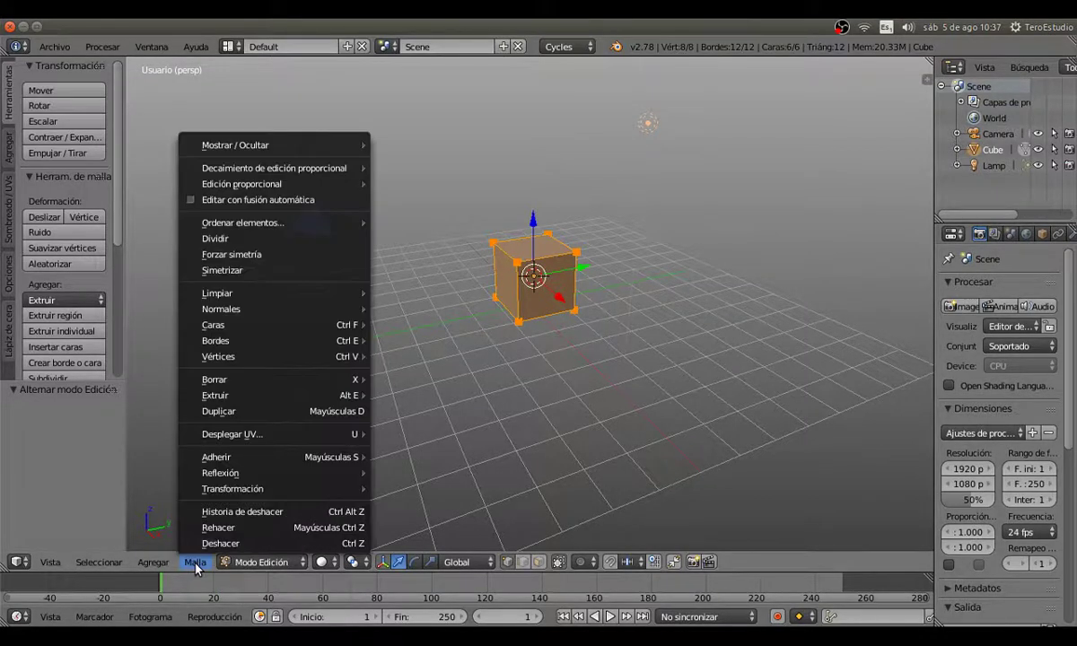
{"action": "mouse_move", "coordinate": [239, 458]}
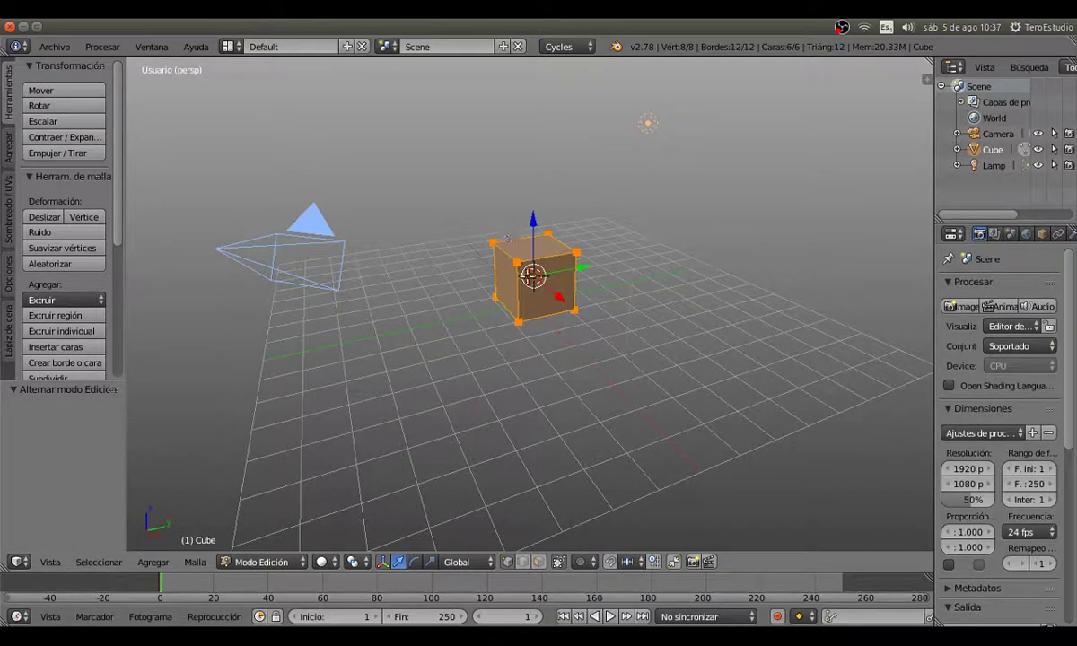
Step: Select an upper corner vertex of the cube and try moving it freely, cancelling the move
{"action": "right_click", "coordinate": [491, 244]}
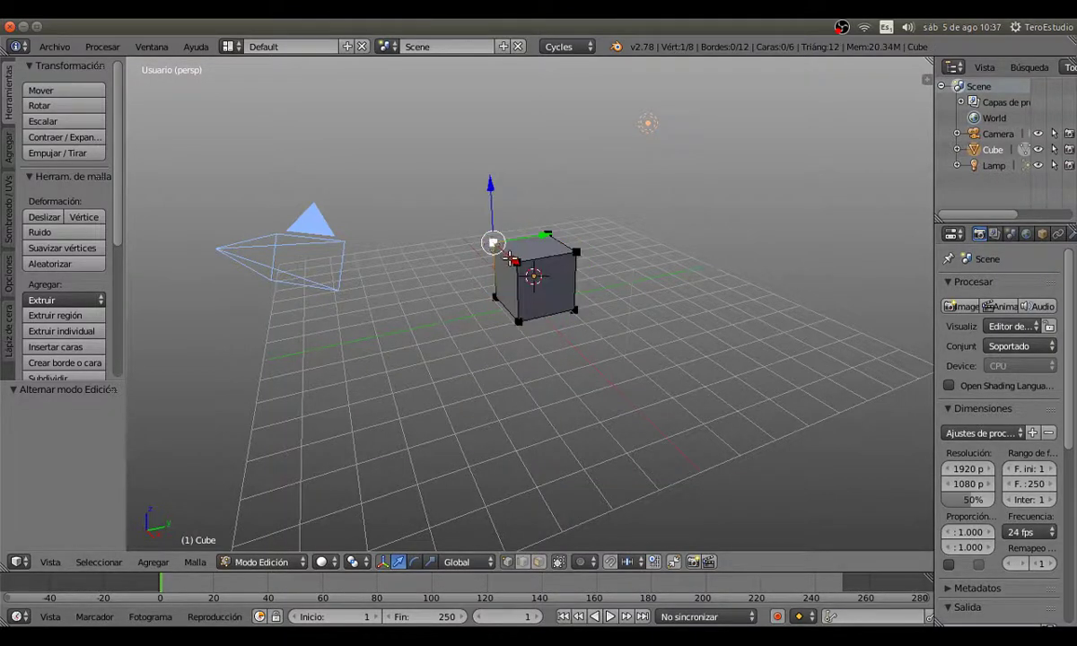
{"action": "key", "text": "g"}
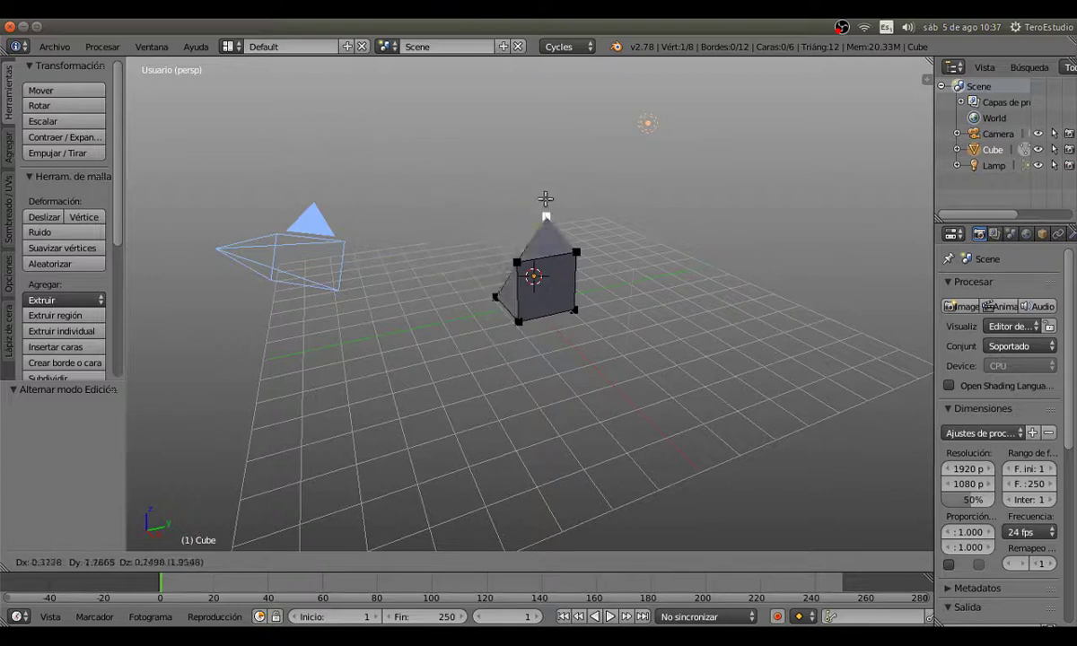
{"action": "right_click", "coordinate": [514, 231]}
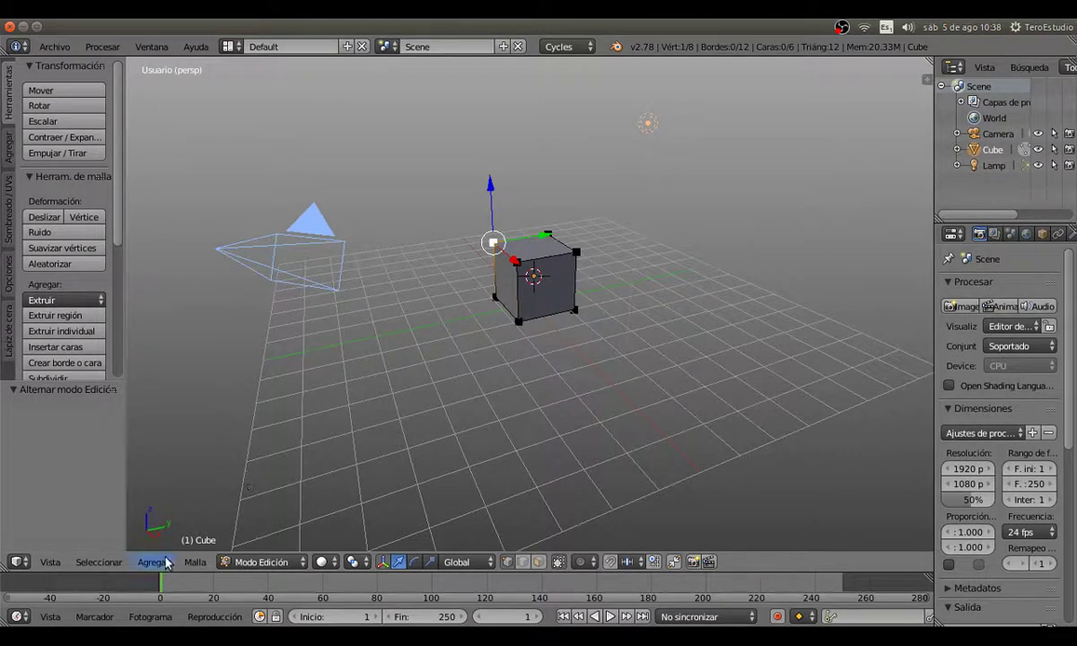
Step: Switch the cube to Modo Escultura, enable Topología dinámica and widen the tool shelf to show the full brush settings
{"action": "left_click", "coordinate": [263, 563]}
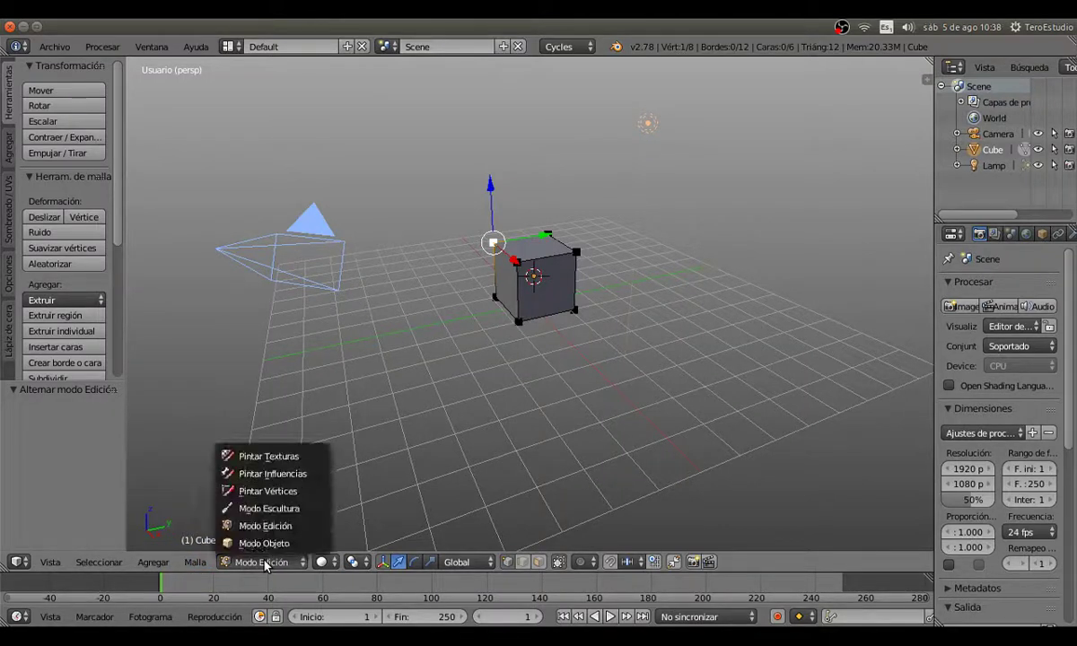
{"action": "left_click", "coordinate": [260, 509]}
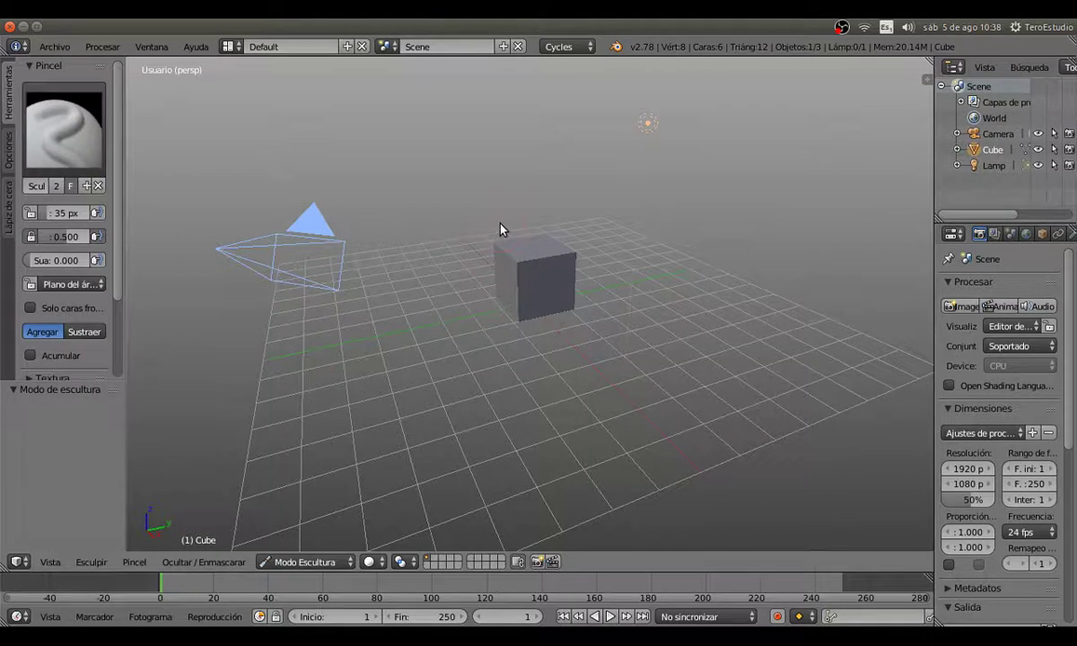
{"action": "scroll", "coordinate": [51, 303], "scroll_direction": "down", "scroll_amount": 3}
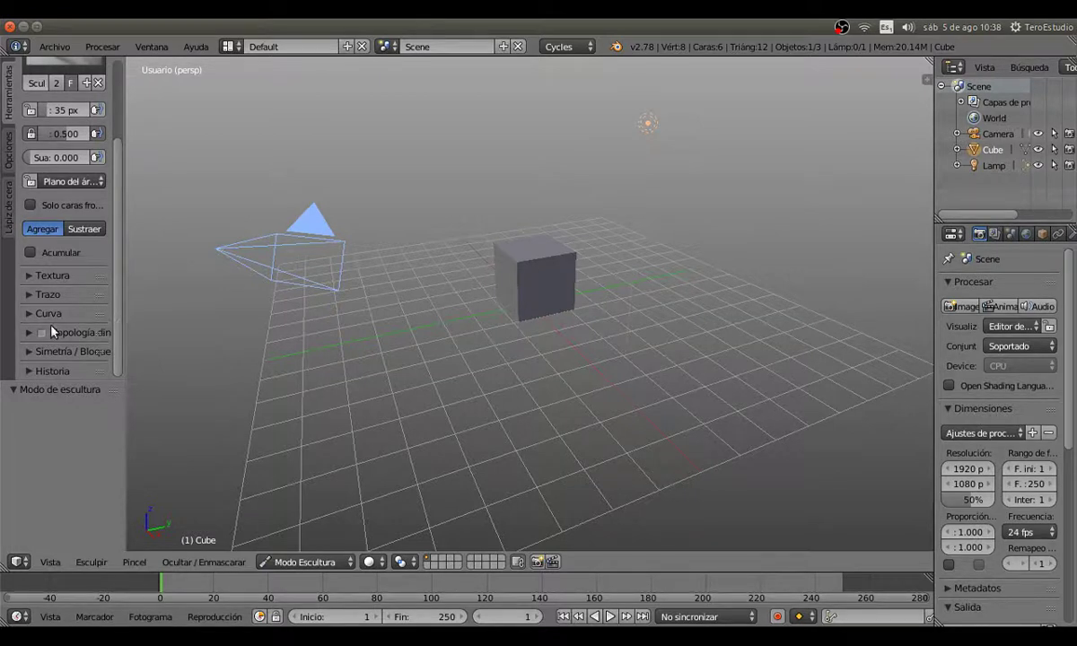
{"action": "left_click", "coordinate": [41, 332]}
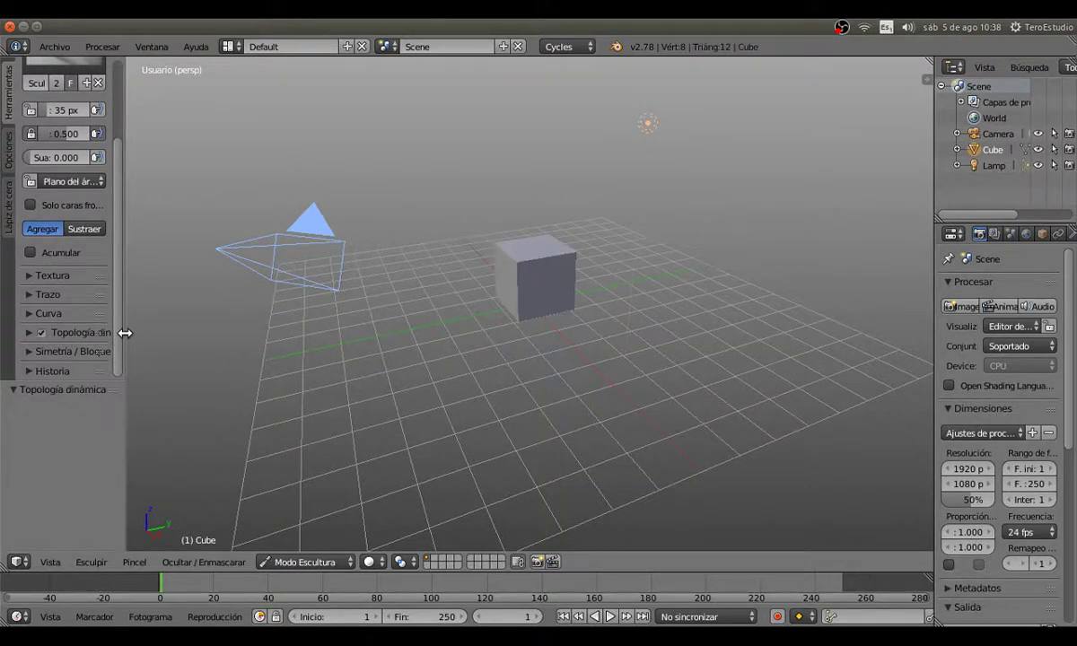
{"action": "left_click_drag", "start_coordinate": [125, 333], "coordinate": [176, 331]}
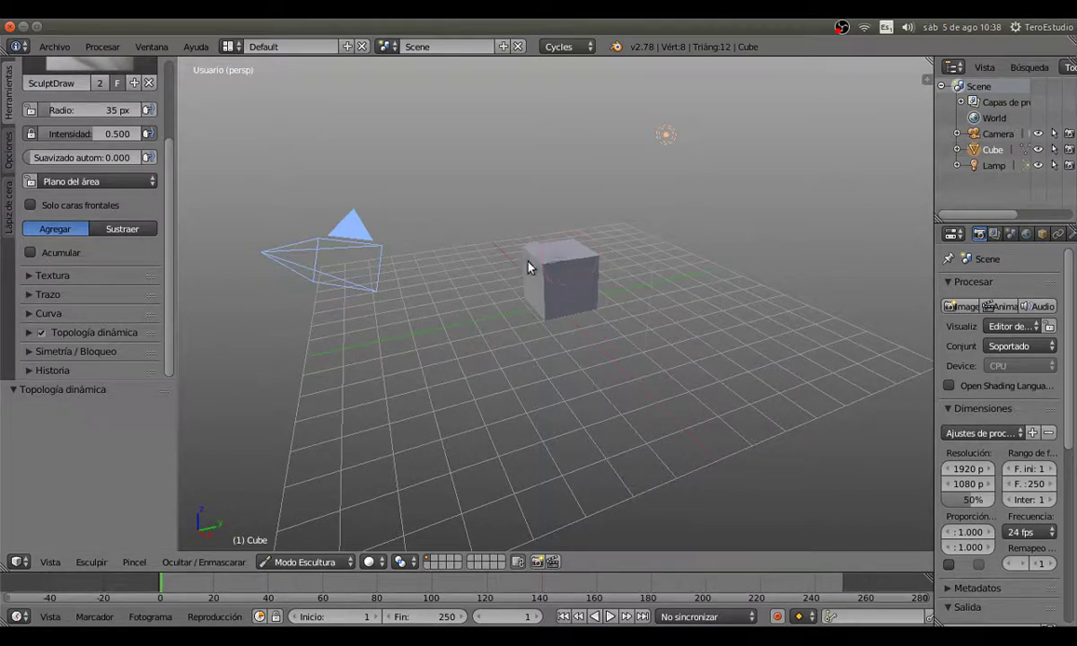
Step: Sculpt trial bumps over the cube with the SculptDraw brush and revert to the Dynamic topology enable state in the undo history
{"action": "mouse_move", "coordinate": [549, 290]}
{"action": "left_mouse_down"}
{"action": "mouse_move", "coordinate": [590, 258]}
{"action": "mouse_move", "coordinate": [585, 243]}
{"action": "mouse_move", "coordinate": [577, 271]}
{"action": "mouse_move", "coordinate": [595, 253]}
{"action": "mouse_move", "coordinate": [564, 280]}
{"action": "left_mouse_up"}
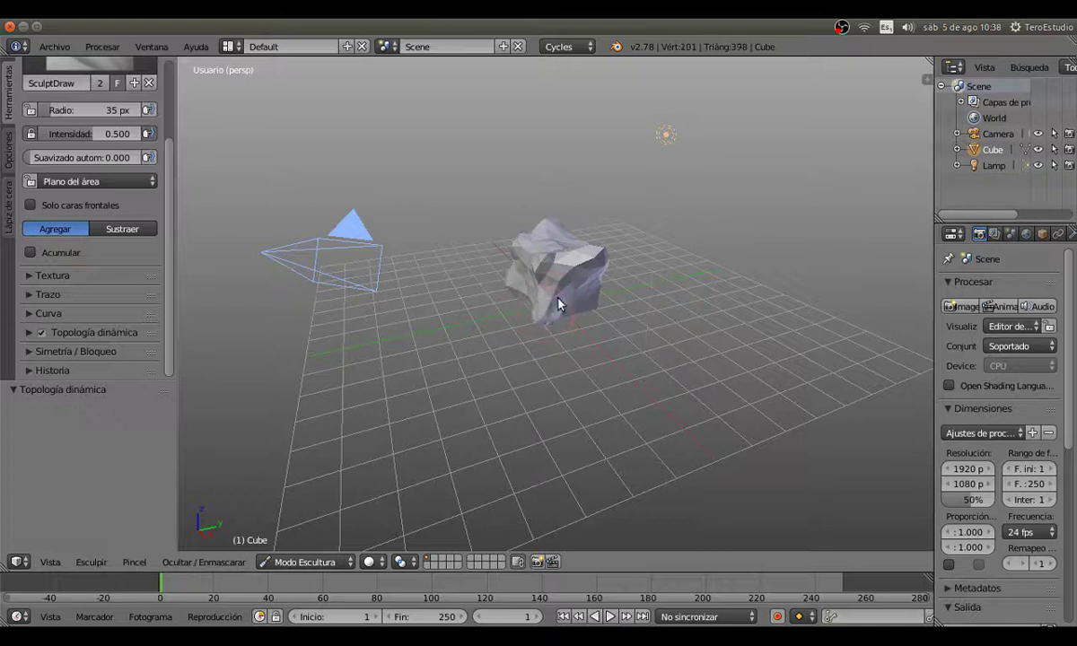
{"action": "mouse_move", "coordinate": [545, 315]}
{"action": "left_mouse_down"}
{"action": "mouse_move", "coordinate": [584, 271]}
{"action": "mouse_move", "coordinate": [620, 253]}
{"action": "mouse_move", "coordinate": [556, 284]}
{"action": "left_mouse_up"}
{"action": "mouse_move", "coordinate": [508, 329]}
{"action": "left_mouse_down"}
{"action": "mouse_move", "coordinate": [519, 312]}
{"action": "mouse_move", "coordinate": [592, 290]}
{"action": "mouse_move", "coordinate": [602, 266]}
{"action": "left_mouse_up"}
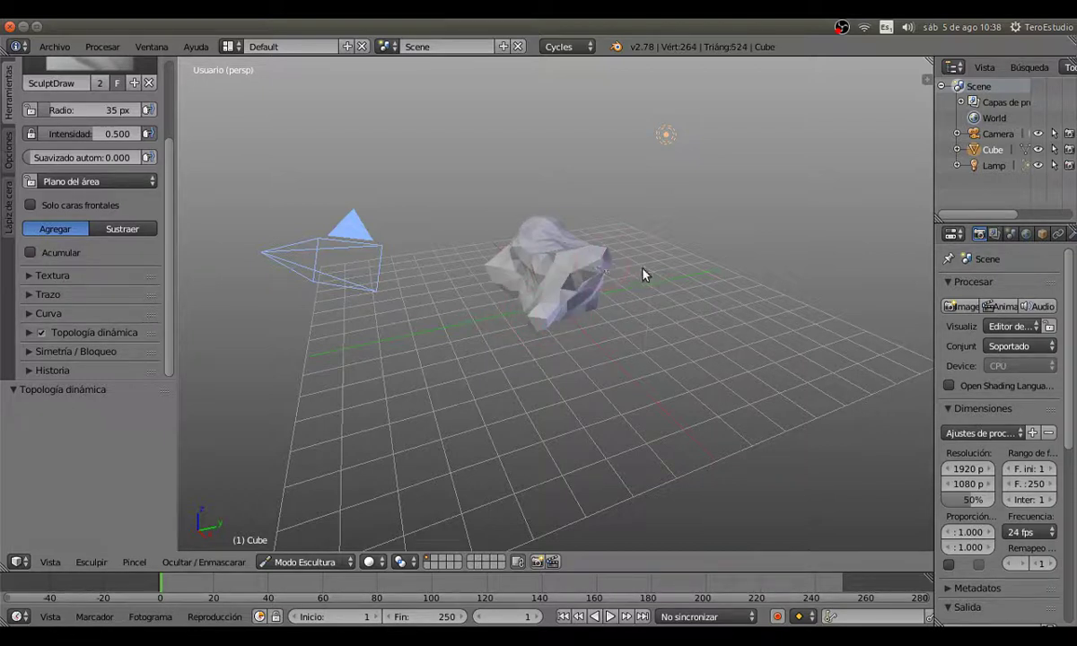
{"action": "key", "text": "ctrl+alt+z"}
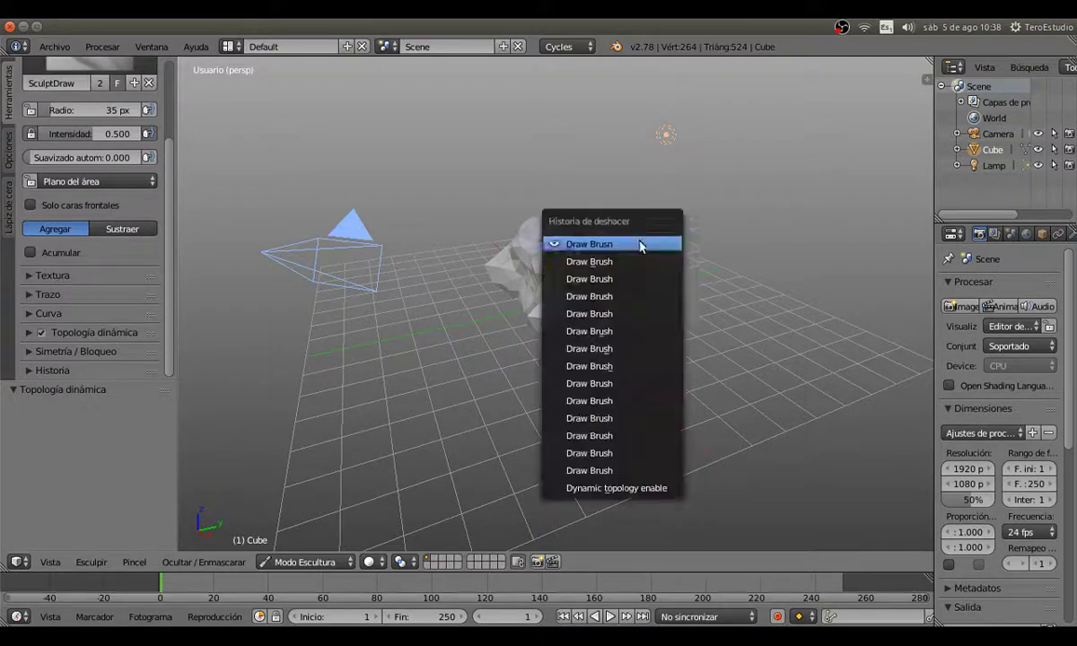
{"action": "left_click", "coordinate": [597, 487]}
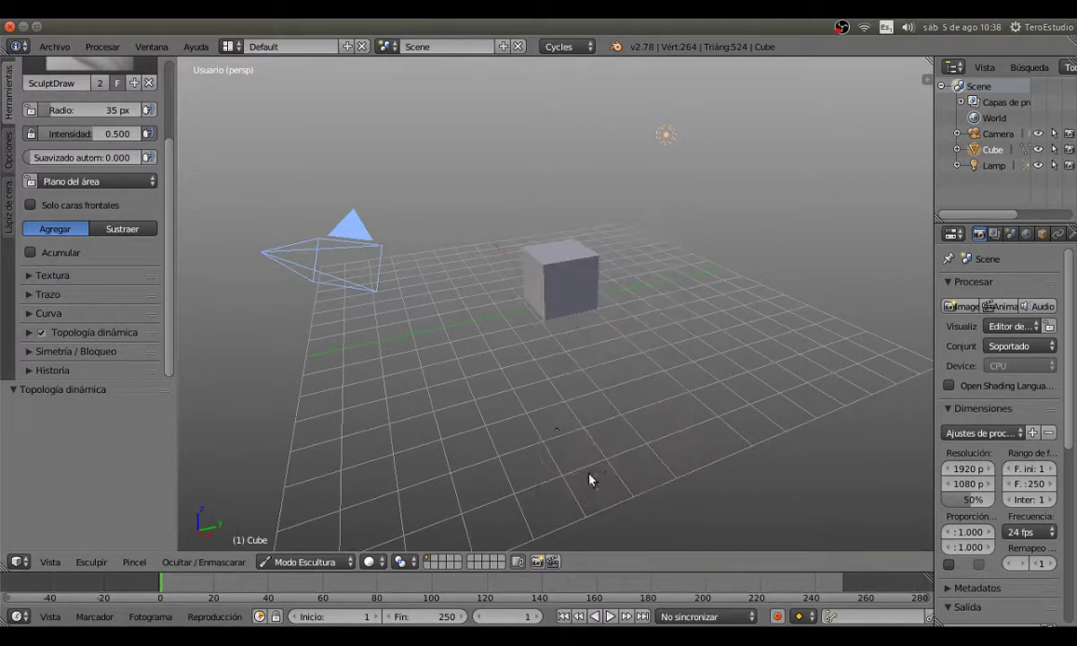
Step: View the cube and its tools in Pintar Vértices and Pintar Texturas, returning to Modo Objeto
{"action": "left_click", "coordinate": [285, 564]}
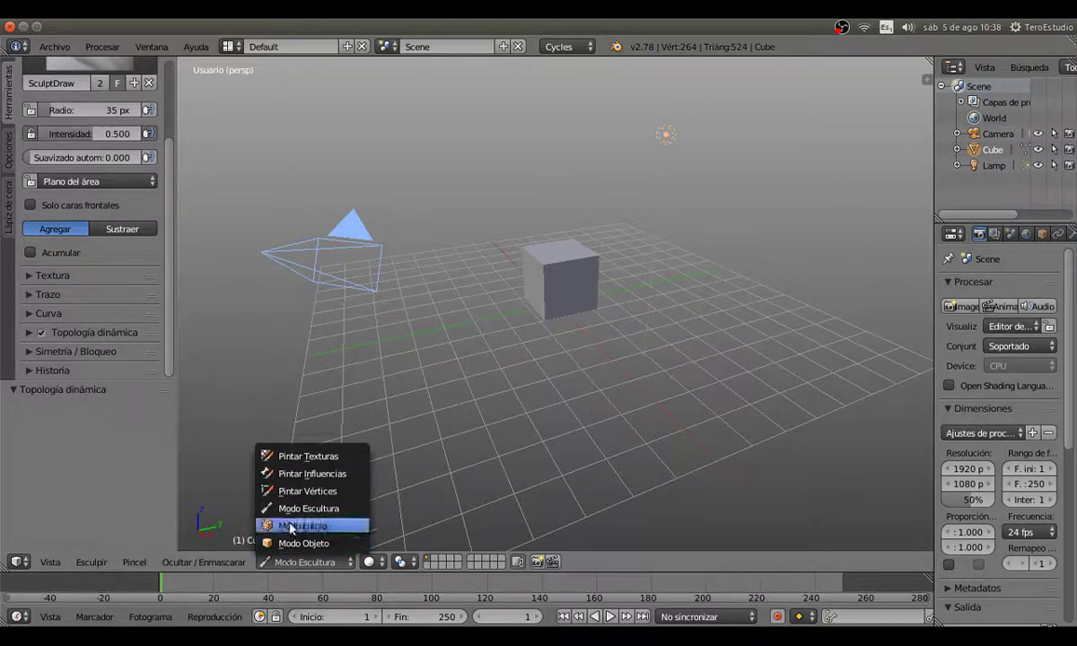
{"action": "left_click", "coordinate": [300, 492]}
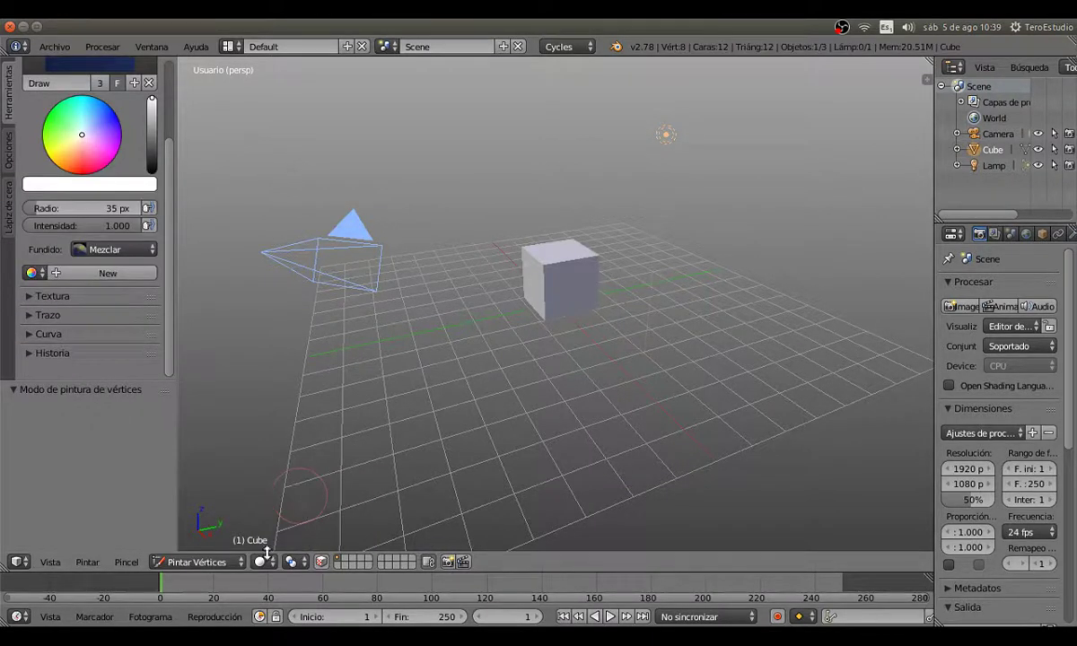
{"action": "left_click", "coordinate": [232, 560]}
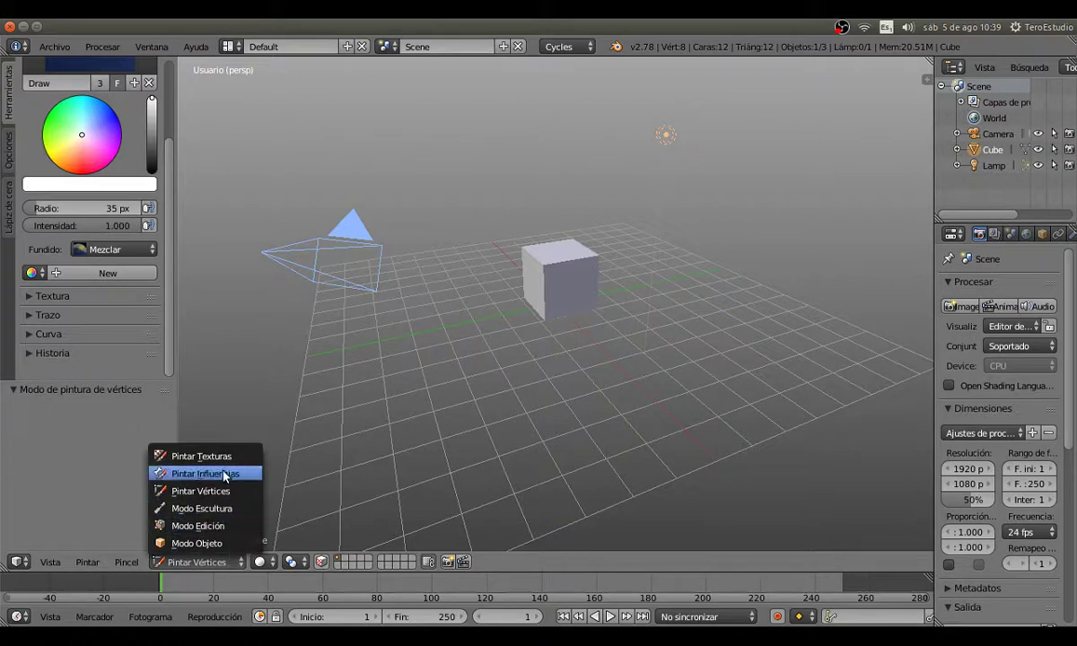
{"action": "left_click", "coordinate": [201, 456]}
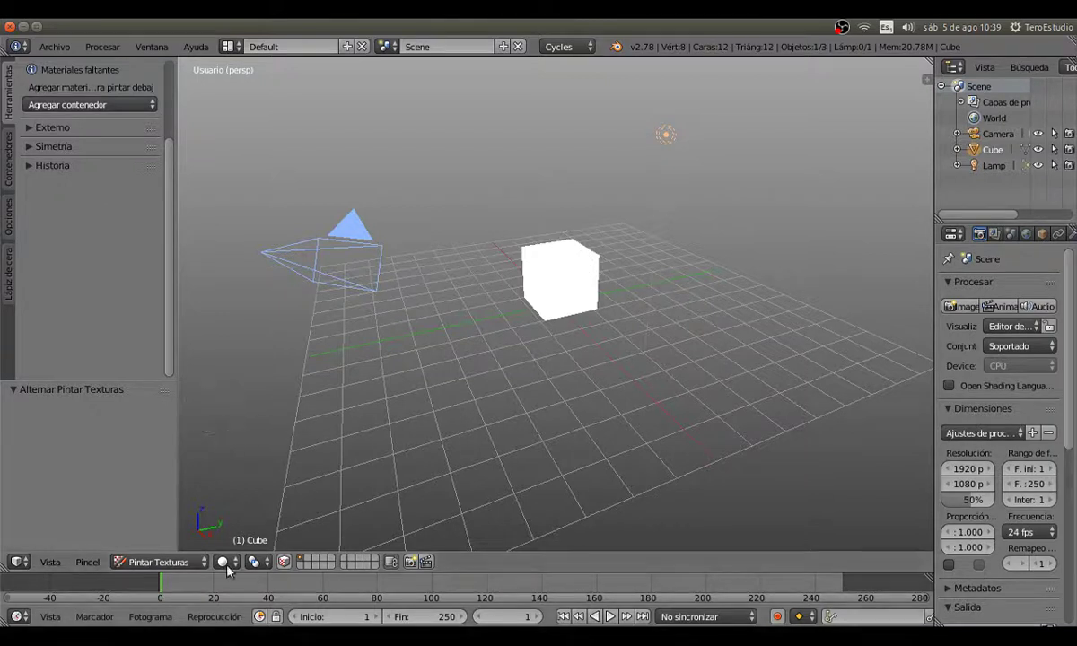
{"action": "left_click", "coordinate": [166, 562]}
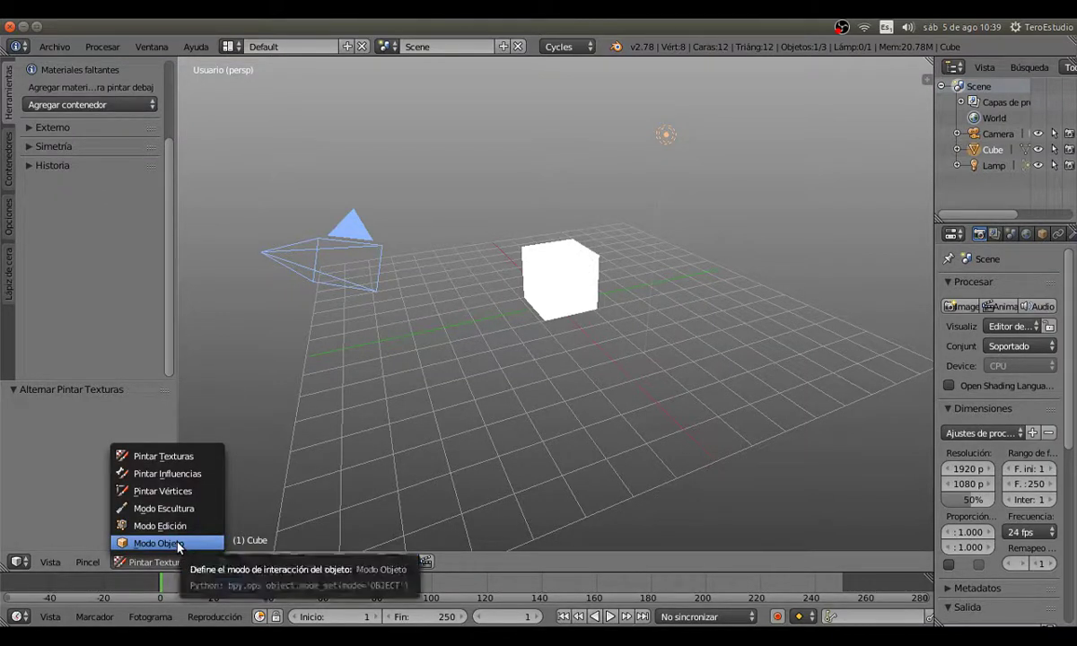
{"action": "left_click", "coordinate": [179, 544]}
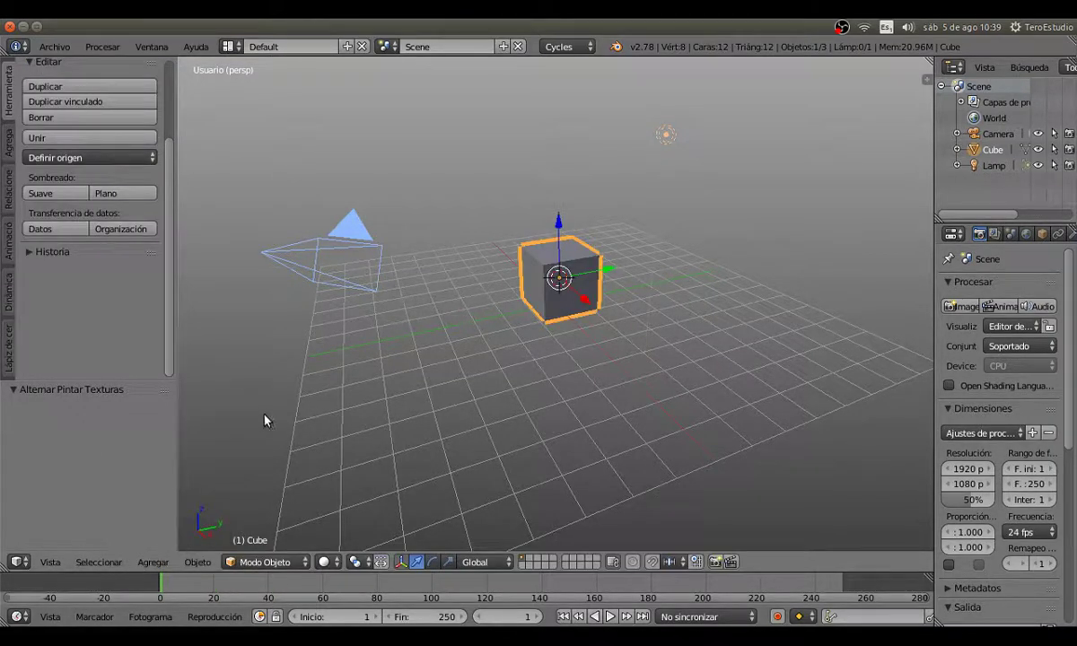
Step: View the cube in Pintar Texturas, Modo Edición and Modo Escultura in turn, returning it to Modo Objeto
{"action": "left_click", "coordinate": [254, 561]}
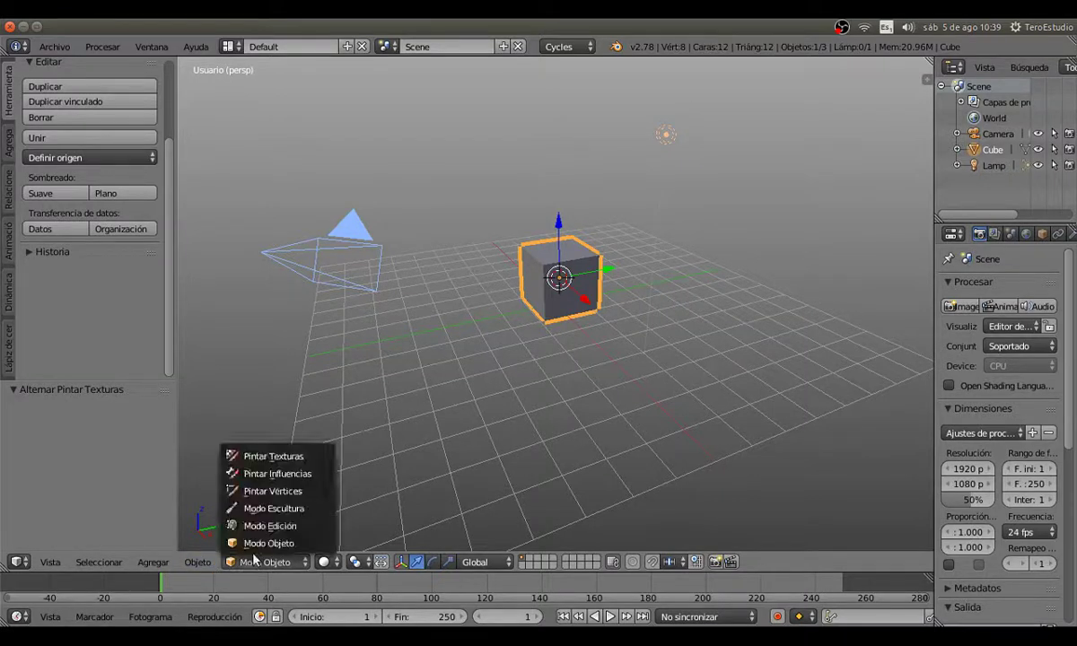
{"action": "left_click", "coordinate": [271, 456]}
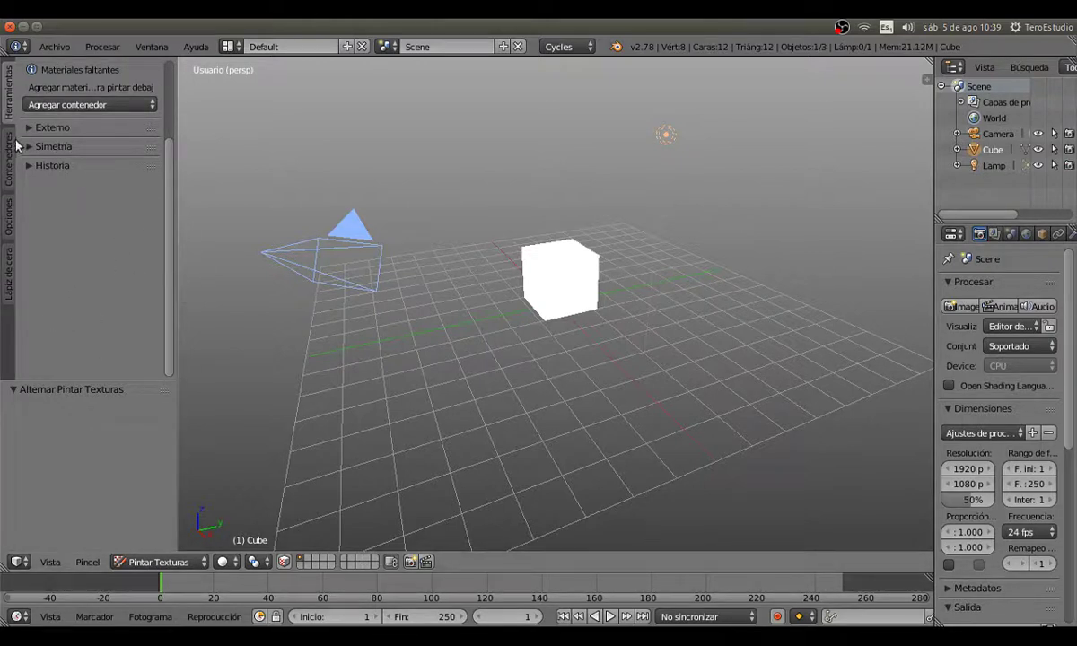
{"action": "left_click", "coordinate": [183, 562]}
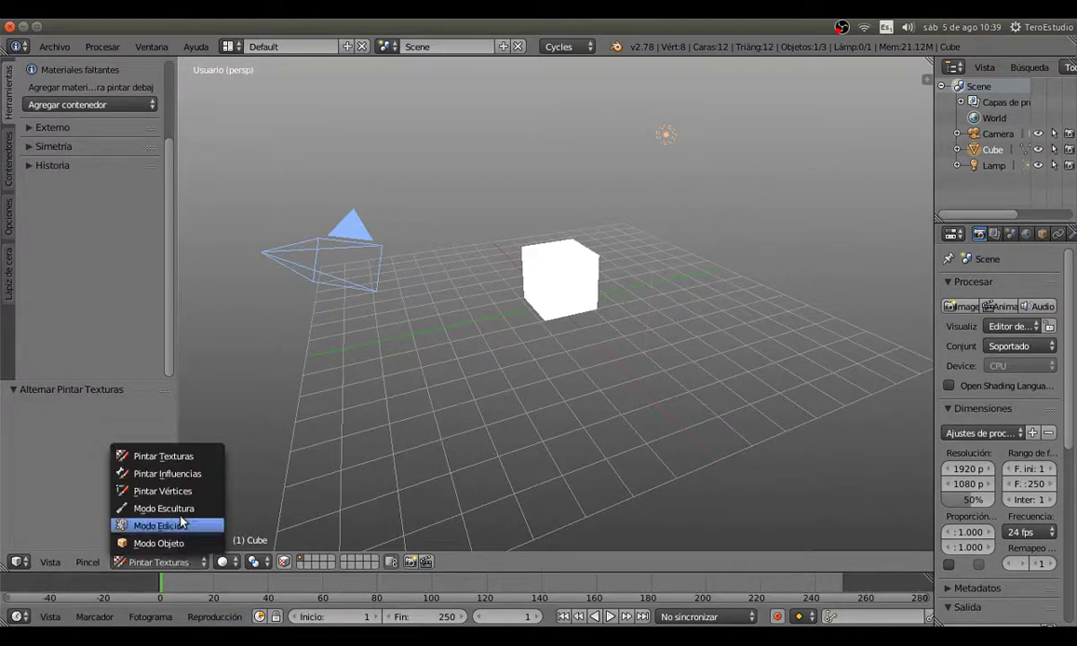
{"action": "left_click", "coordinate": [182, 523]}
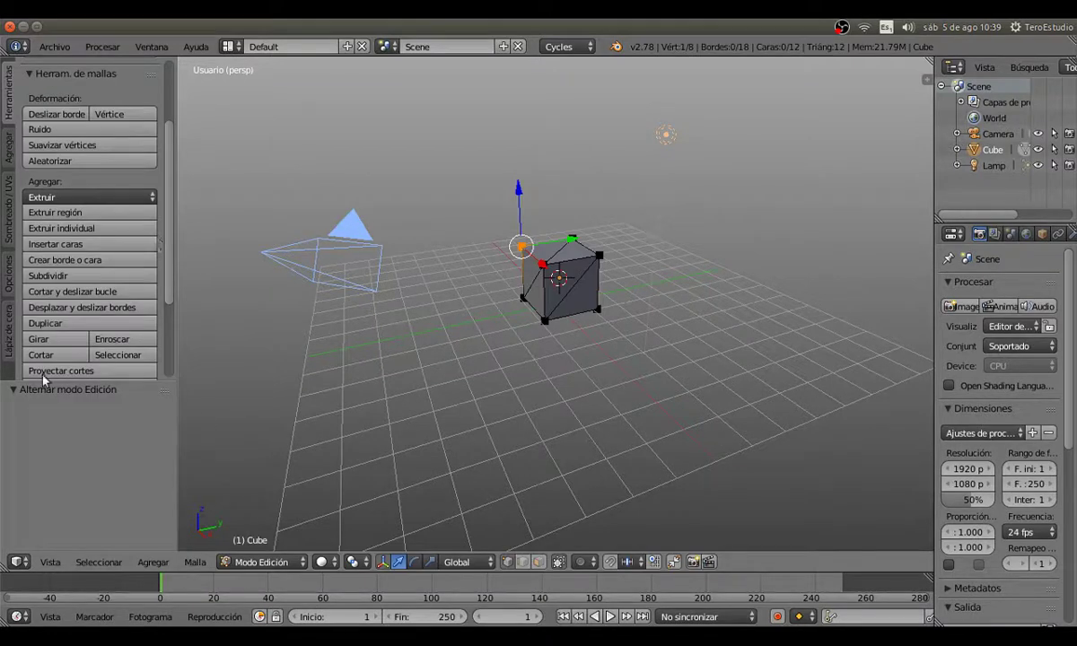
{"action": "left_click", "coordinate": [247, 562]}
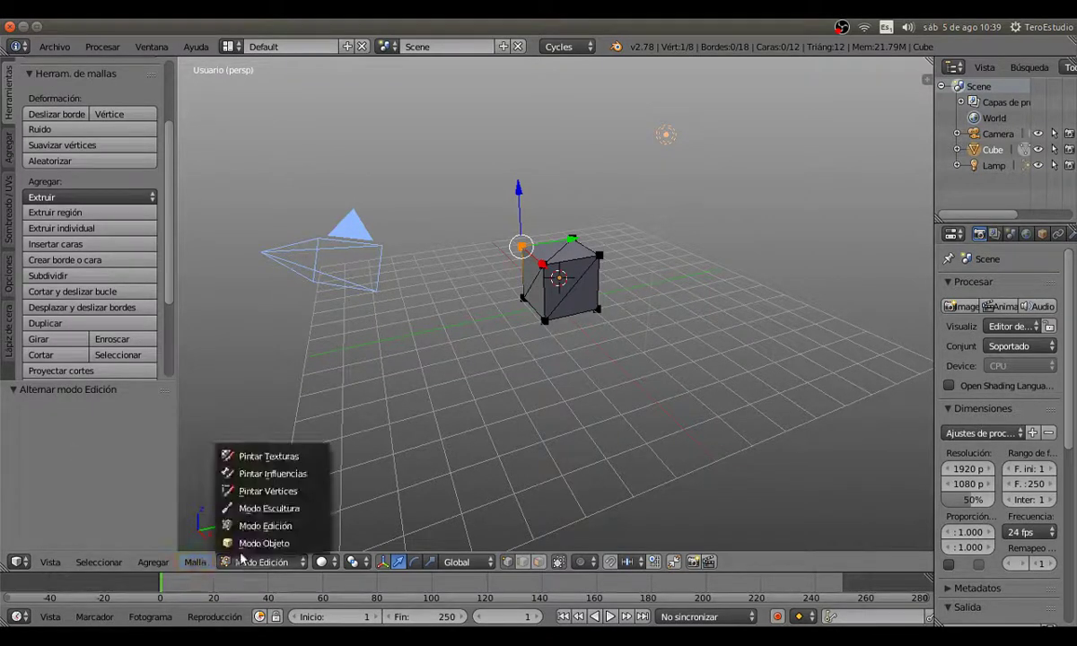
{"action": "left_click", "coordinate": [255, 509]}
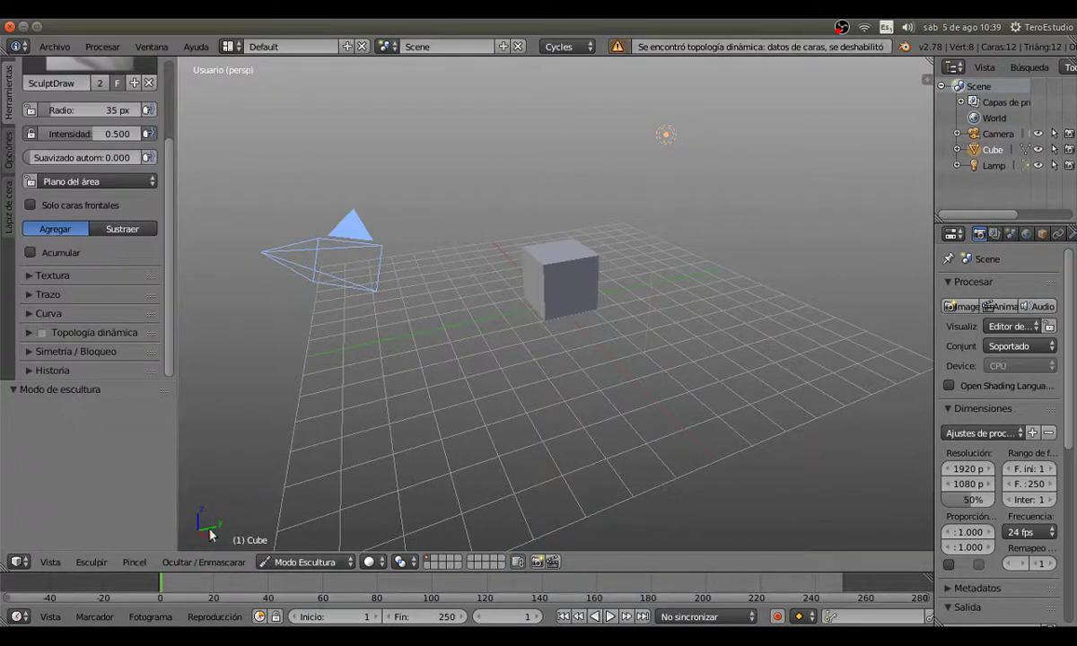
{"action": "left_click", "coordinate": [302, 562]}
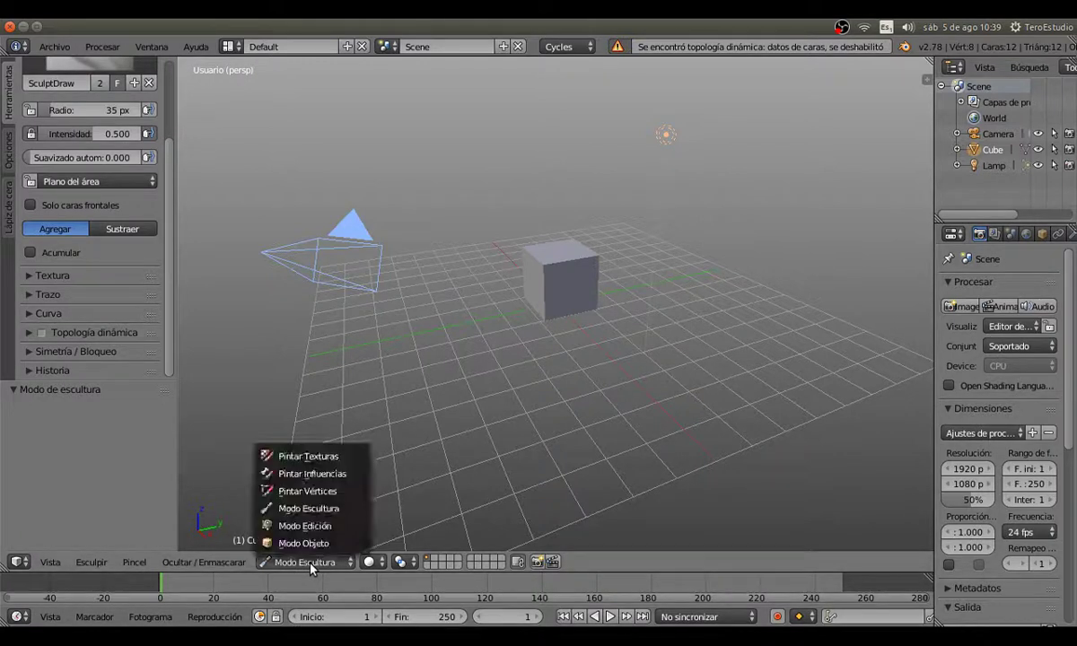
{"action": "left_click", "coordinate": [307, 544]}
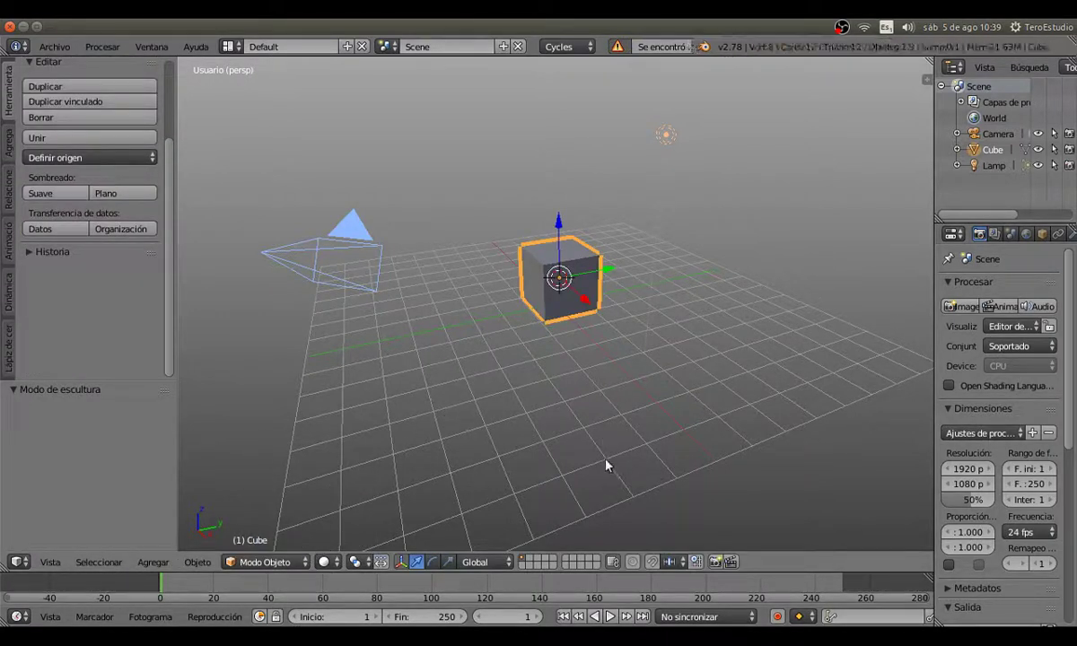
Step: Preview the scene with Procesado viewport shading and return the view to Sólido
{"action": "left_click", "coordinate": [325, 562]}
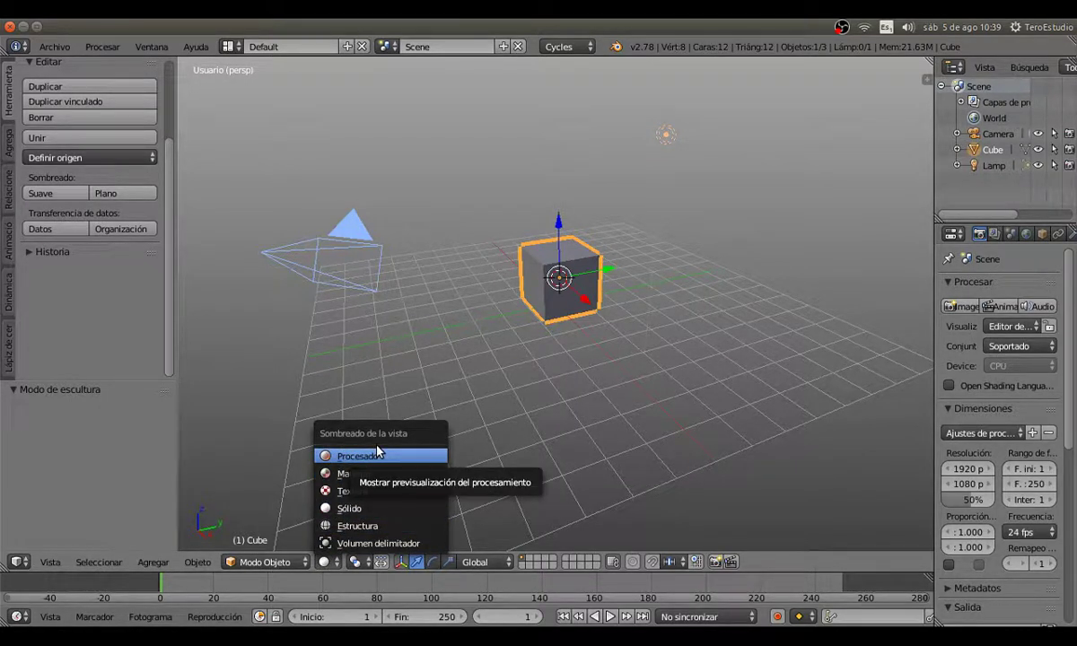
{"action": "left_click", "coordinate": [328, 563]}
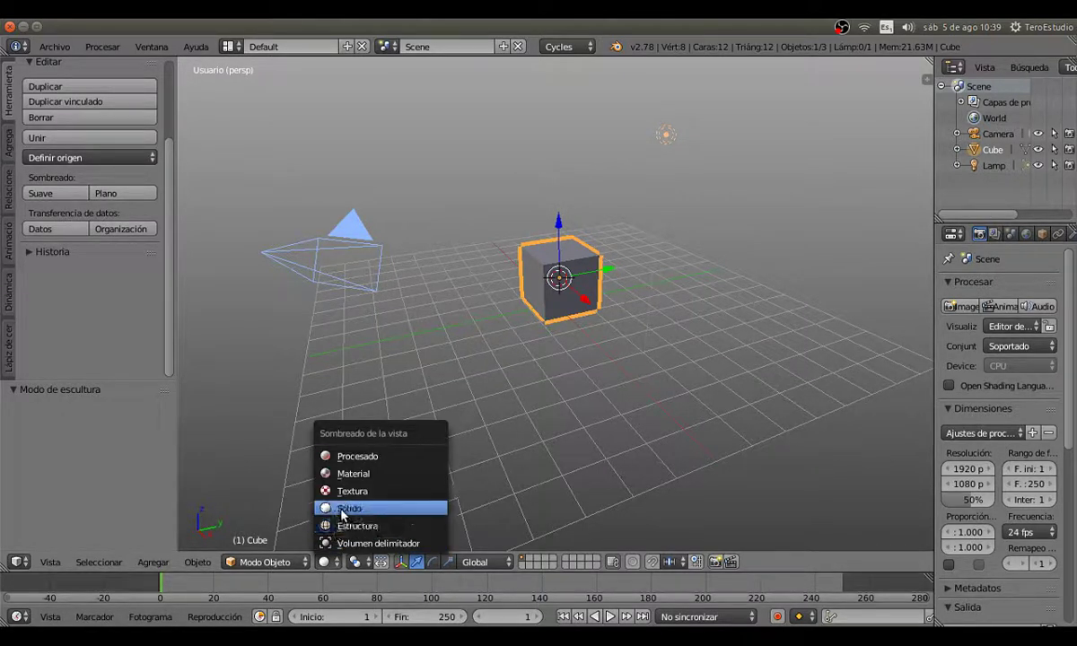
{"action": "left_click", "coordinate": [375, 457]}
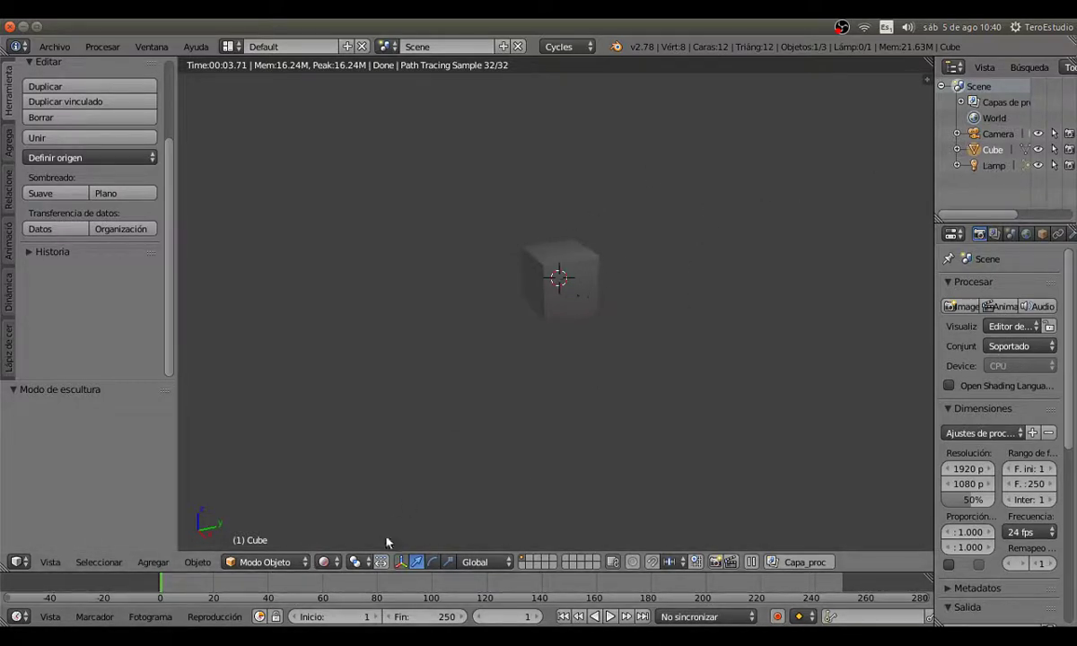
{"action": "left_click", "coordinate": [325, 562]}
{"action": "left_click", "coordinate": [328, 563]}
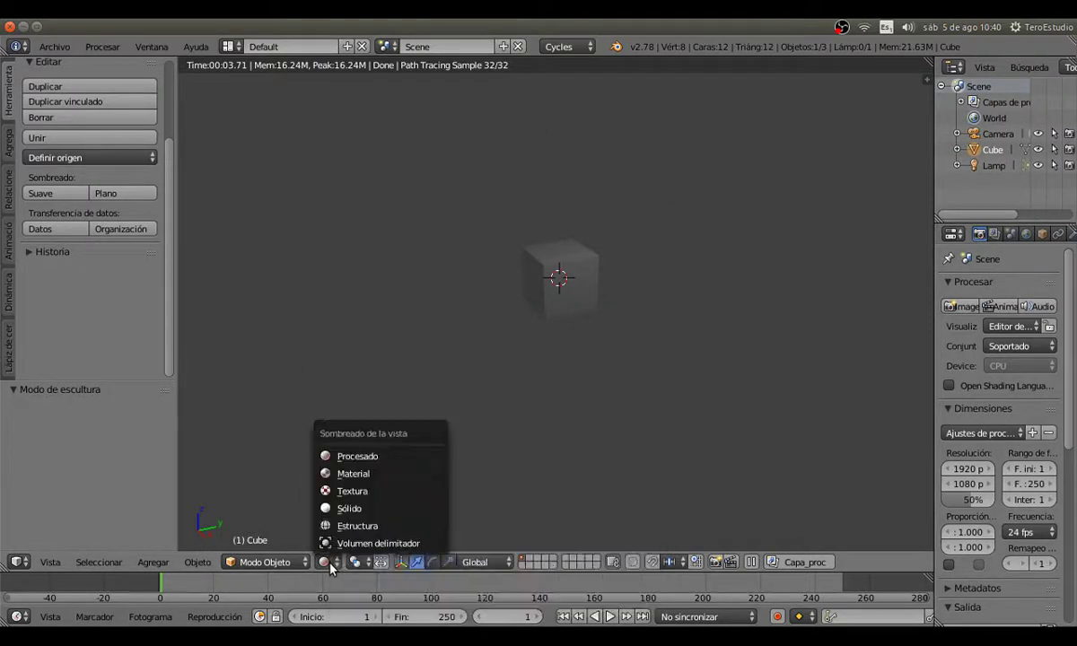
{"action": "left_click", "coordinate": [332, 509]}
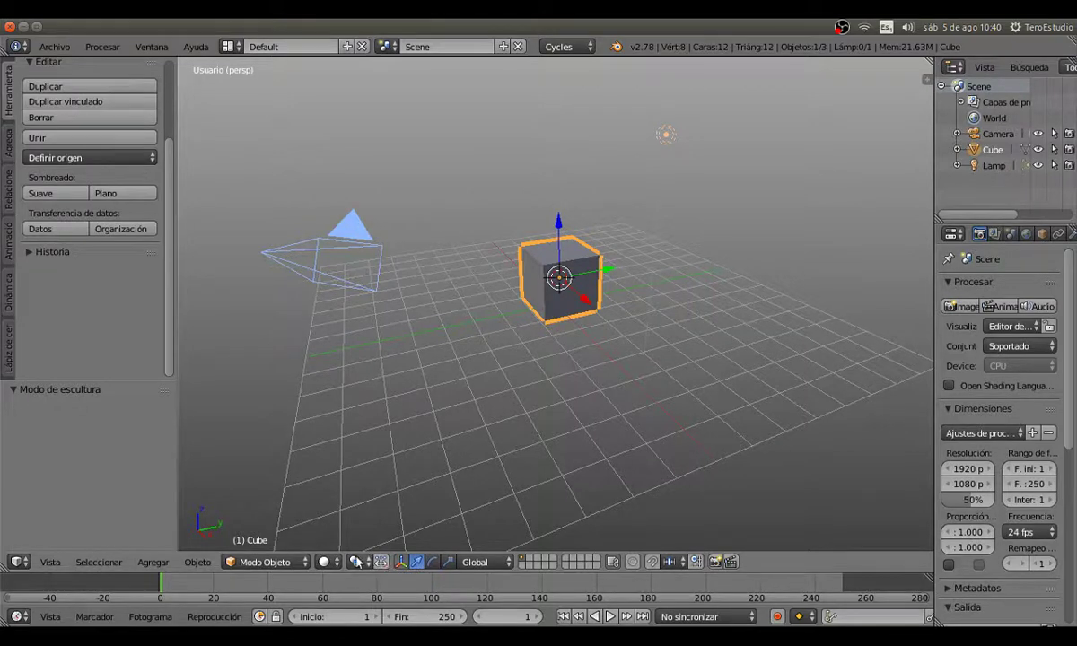
Step: Examine the Punto de pivote options available for the 3D viewport
{"action": "left_click", "coordinate": [356, 562]}
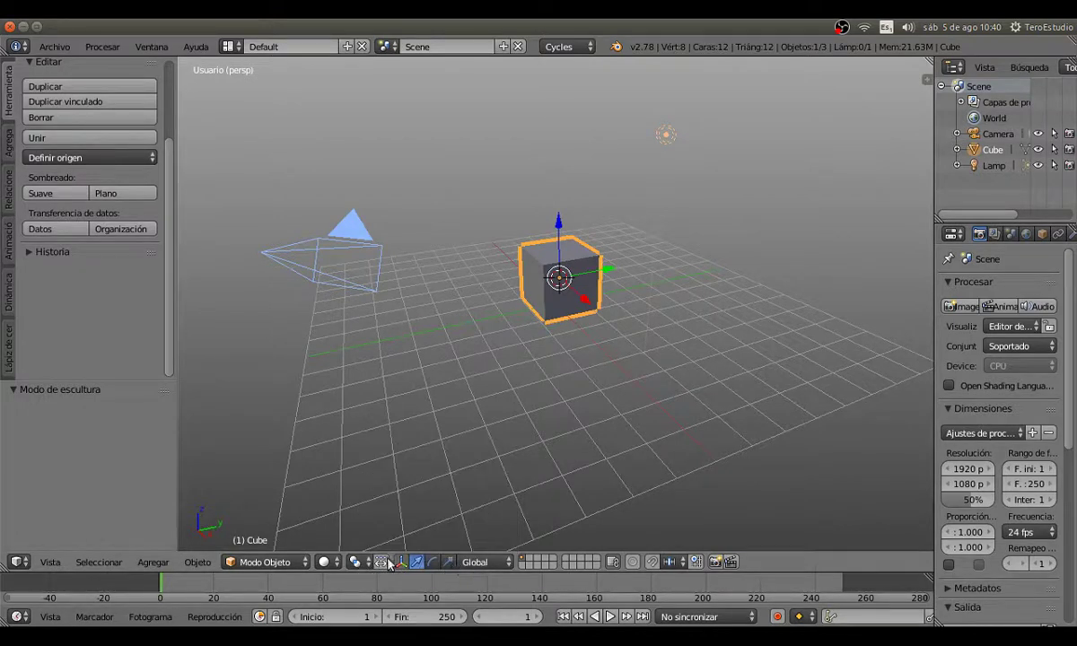
{"action": "left_click", "coordinate": [357, 562]}
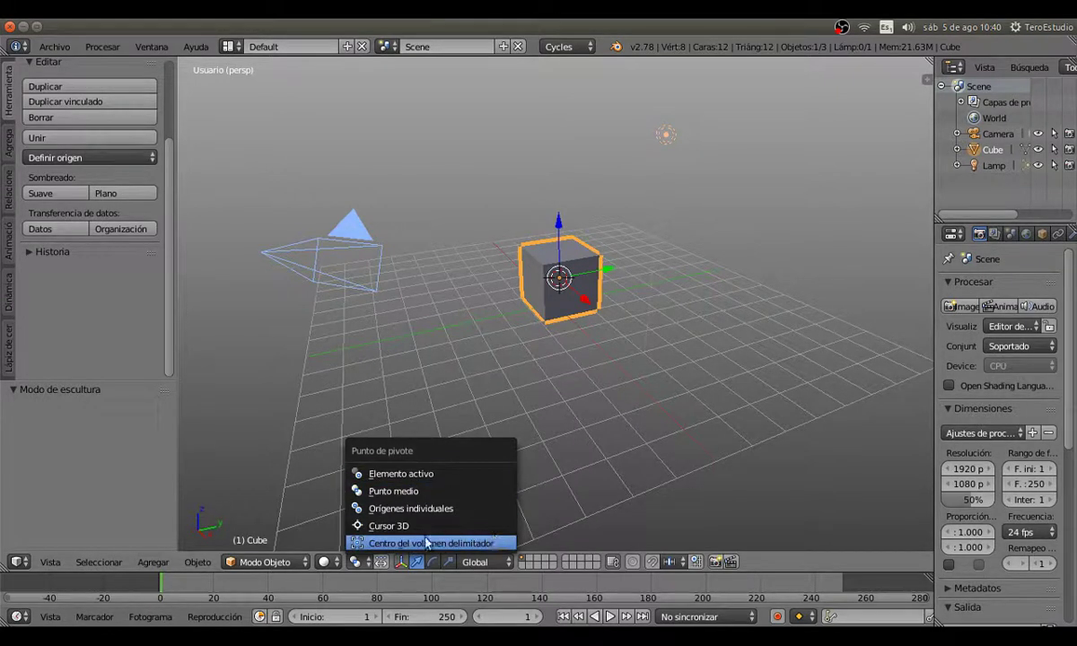
{"action": "left_click", "coordinate": [357, 563]}
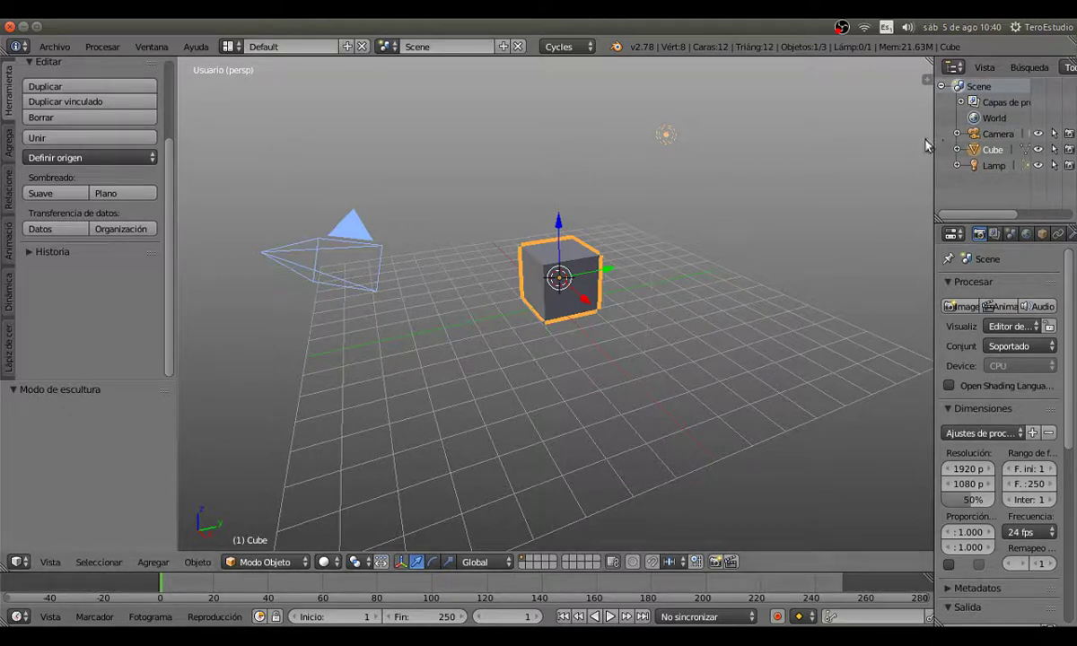
Step: Switch the system keyboard layout to English and widen the Outliner and Properties editors at the 3D viewport's expense
{"action": "left_click", "coordinate": [886, 27]}
{"action": "left_click", "coordinate": [949, 78]}
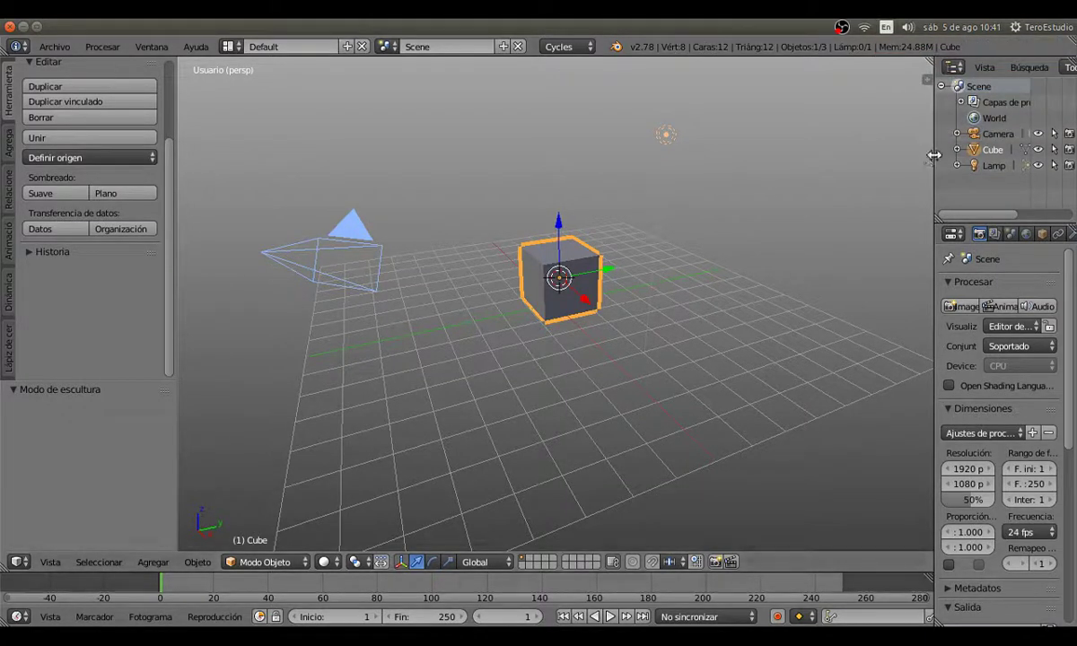
{"action": "left_click_drag", "start_coordinate": [933, 153], "coordinate": [834, 151]}
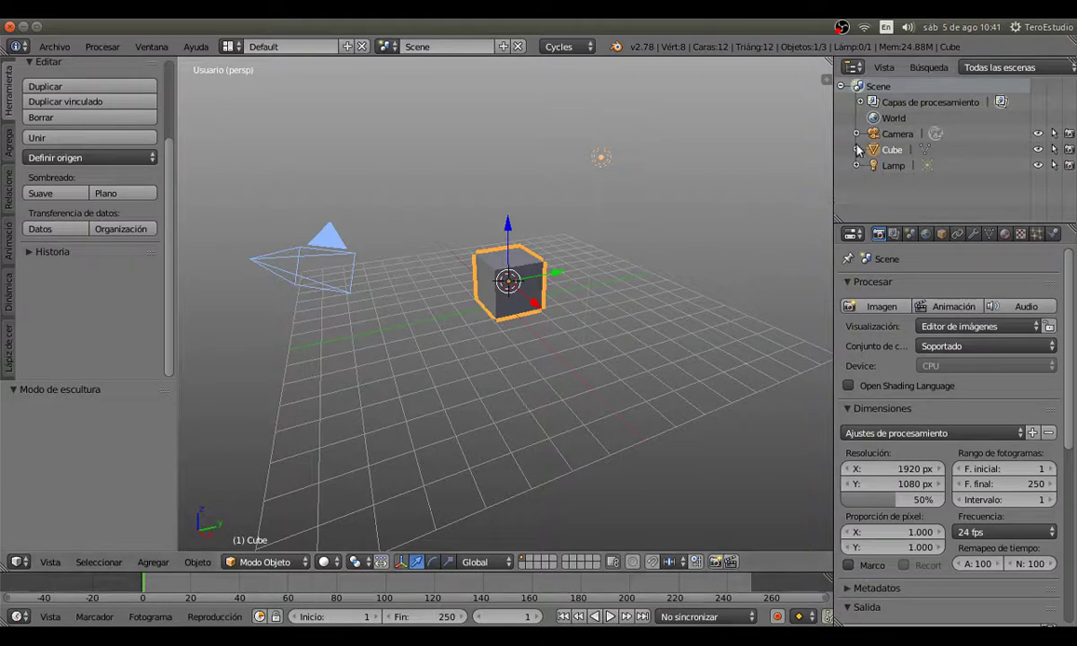
Step: Select the Camera, Cube and Lamp in turn from the Outliner to highlight each in the viewport, ending on the Cube
{"action": "left_click", "coordinate": [896, 134]}
{"action": "left_click", "coordinate": [893, 151]}
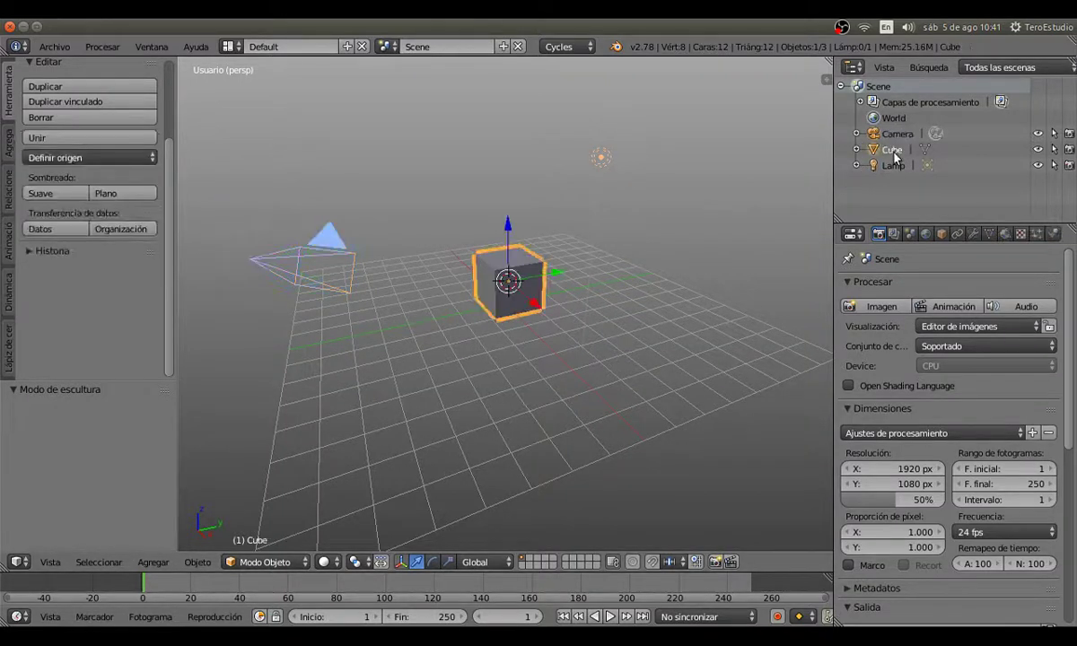
{"action": "left_click", "coordinate": [894, 165]}
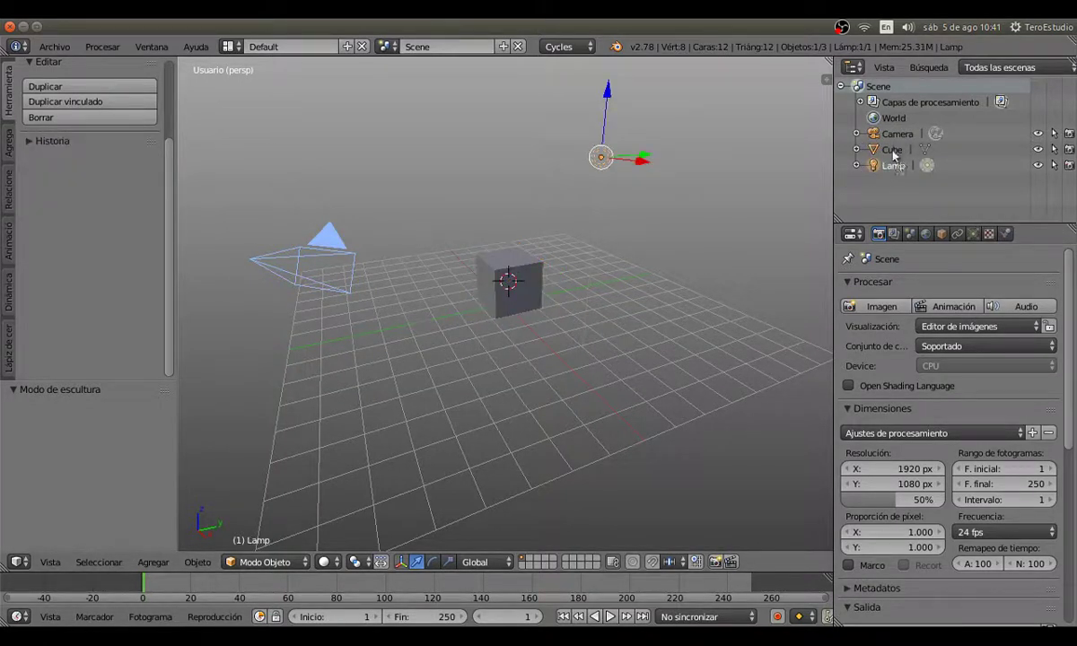
{"action": "left_click", "coordinate": [893, 150]}
{"action": "left_click", "coordinate": [896, 133]}
{"action": "left_click", "coordinate": [894, 150]}
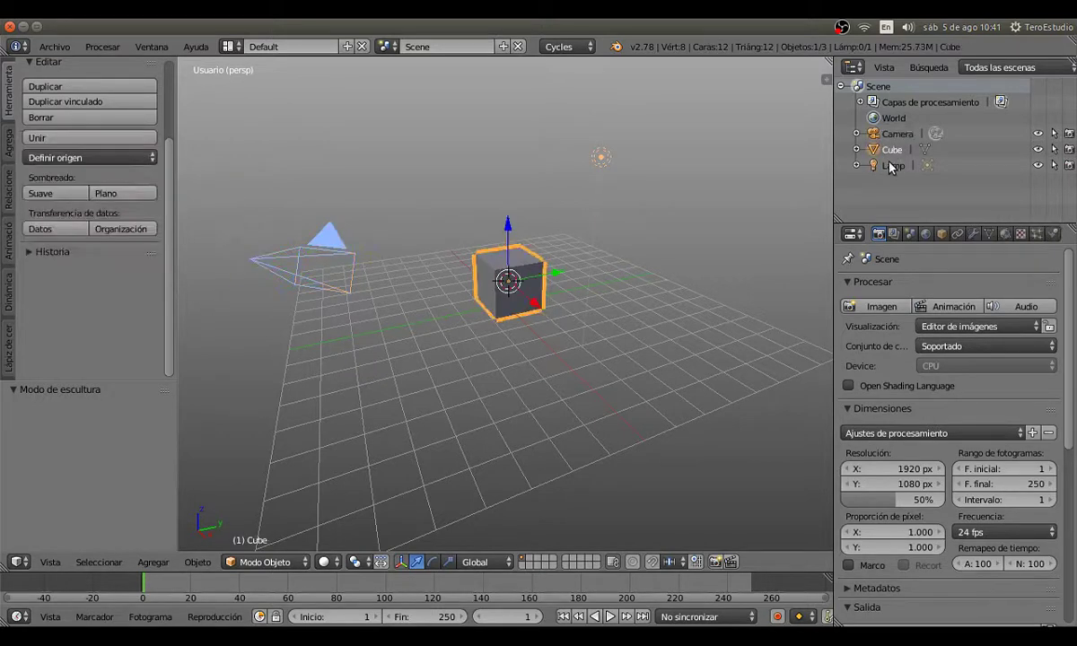
{"action": "left_click", "coordinate": [894, 165]}
{"action": "left_click", "coordinate": [893, 150]}
{"action": "left_click", "coordinate": [896, 134]}
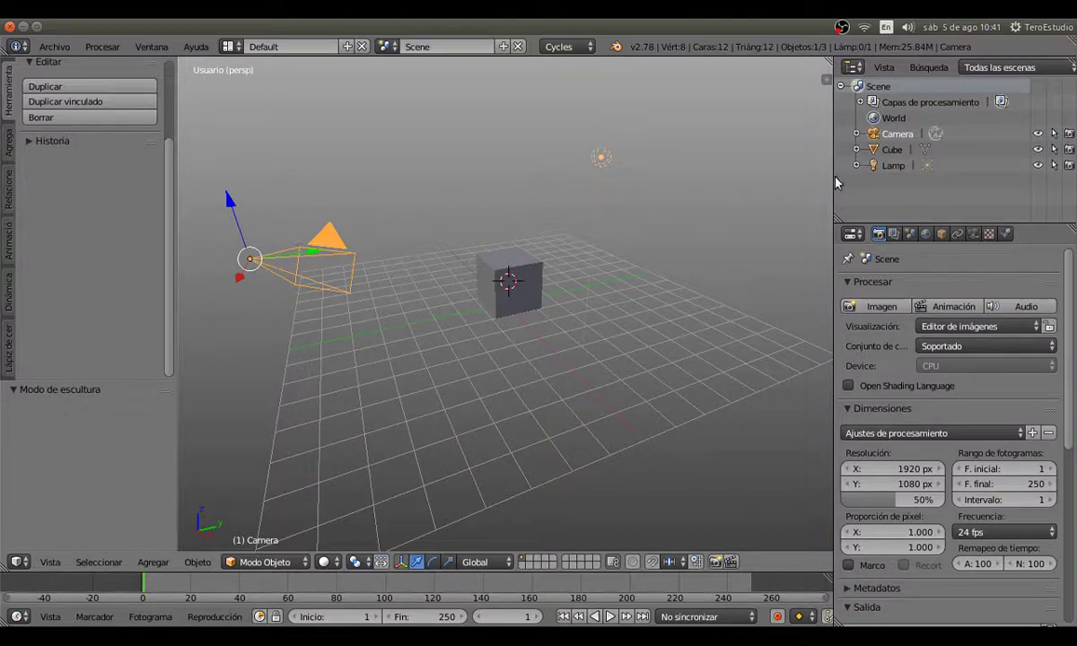
{"action": "left_click", "coordinate": [893, 165]}
{"action": "left_click", "coordinate": [891, 150]}
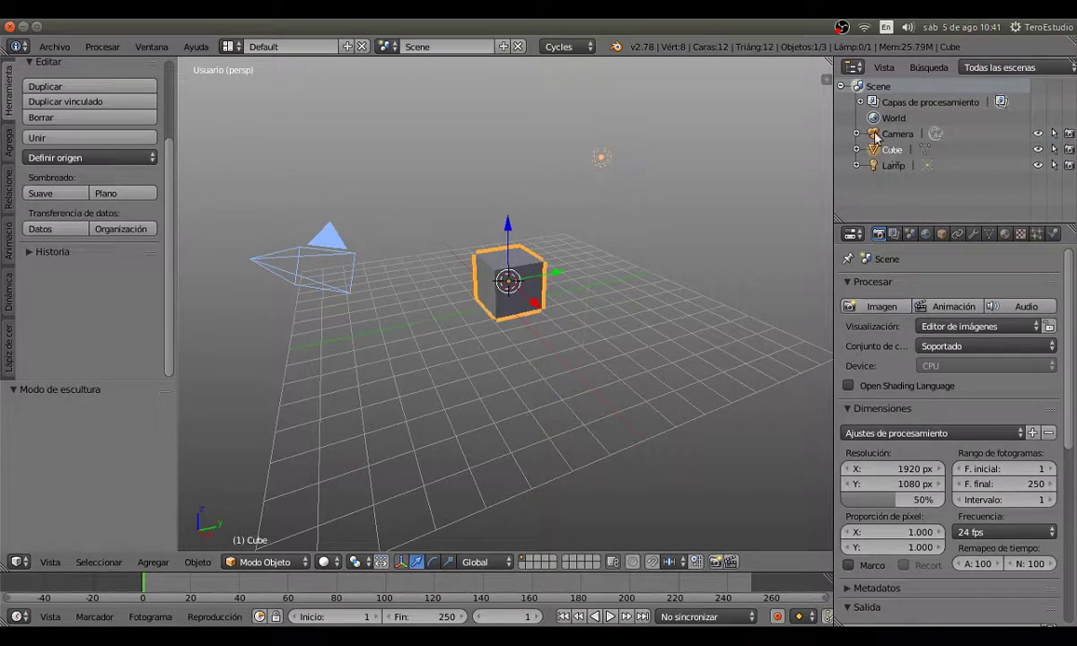
Step: Open the Cube's name for editing in the Outliner, cancel it, and reselect the Cube after the Lamp
{"action": "double_click", "coordinate": [895, 150]}
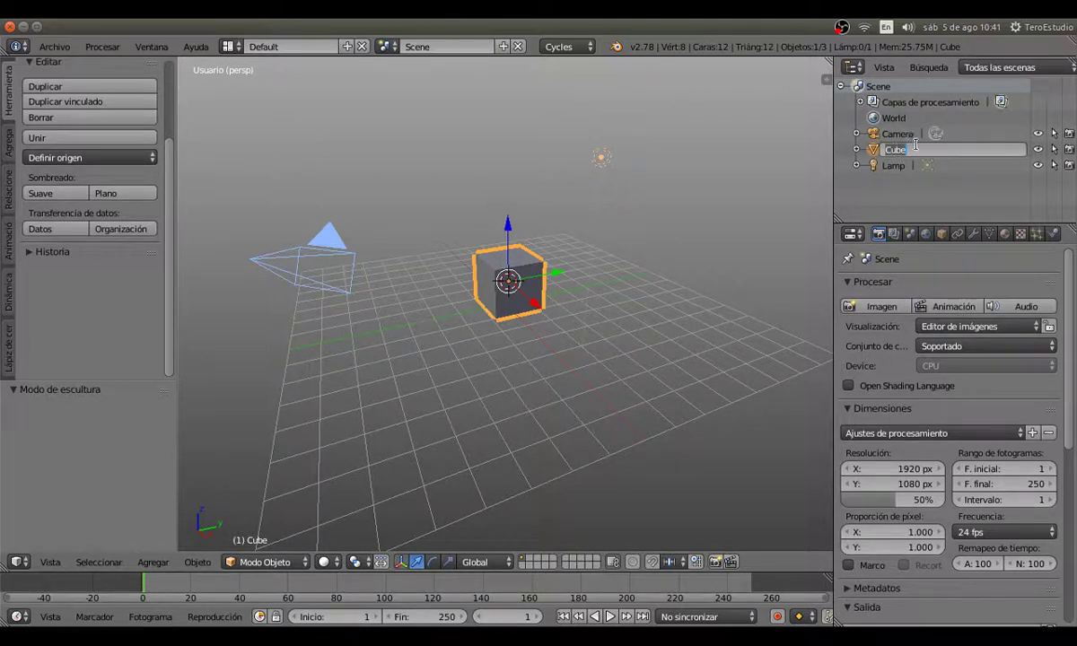
{"action": "key", "text": "Escape"}
{"action": "left_click", "coordinate": [902, 167]}
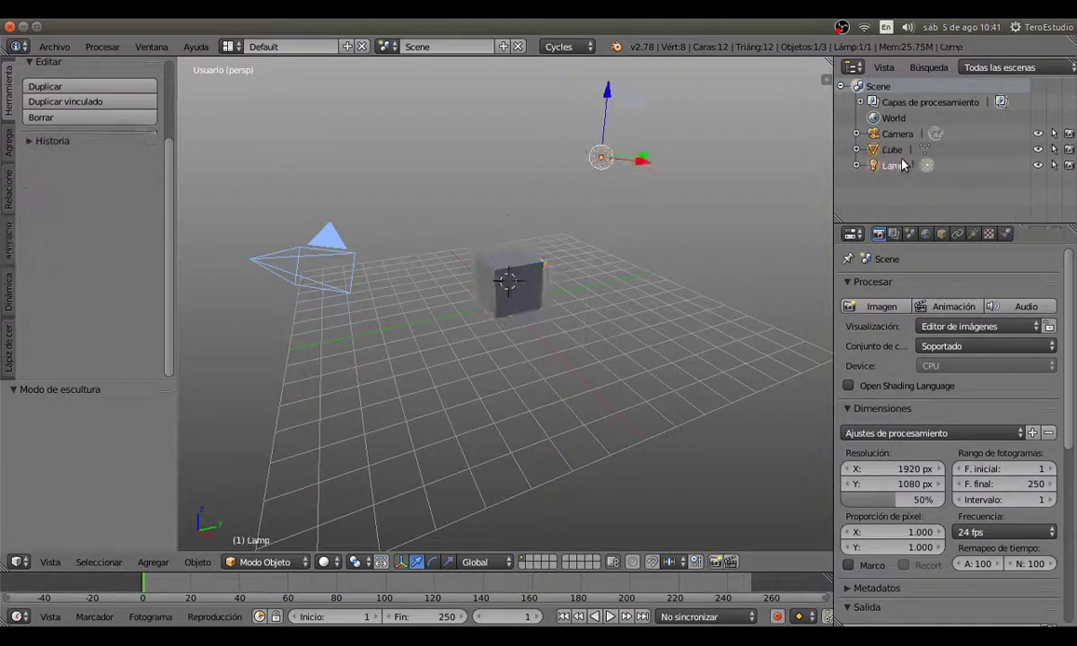
{"action": "left_click", "coordinate": [899, 152]}
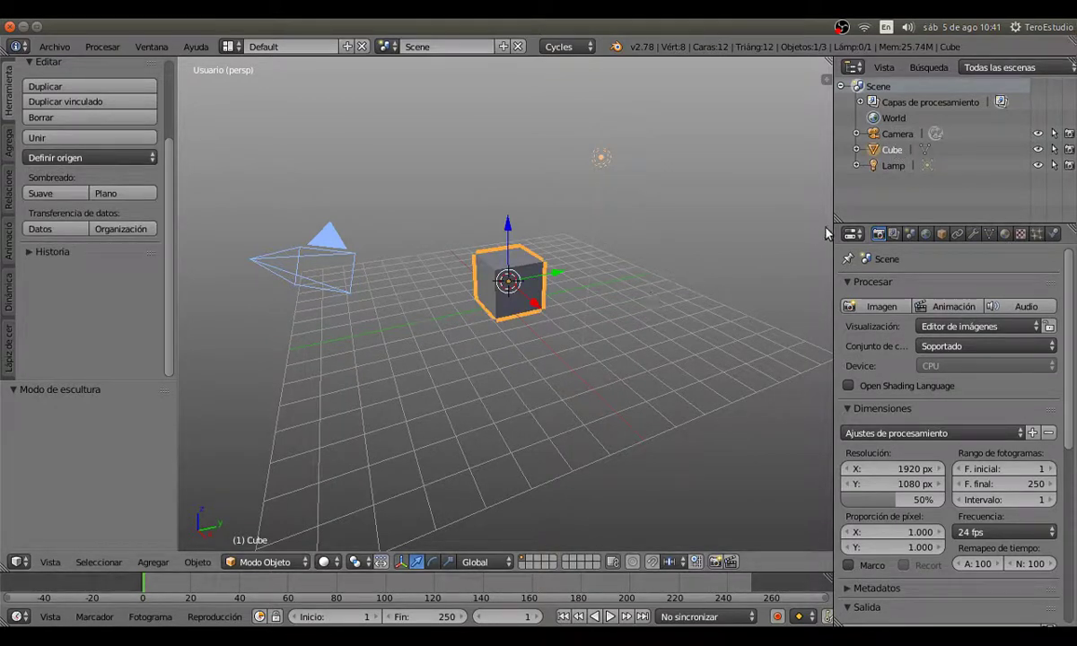
Step: Alternate the Outliner selection among the Camera, Cube and Lamp once more, leaving the Cube selected
{"action": "left_click", "coordinate": [898, 134]}
{"action": "left_click", "coordinate": [893, 150]}
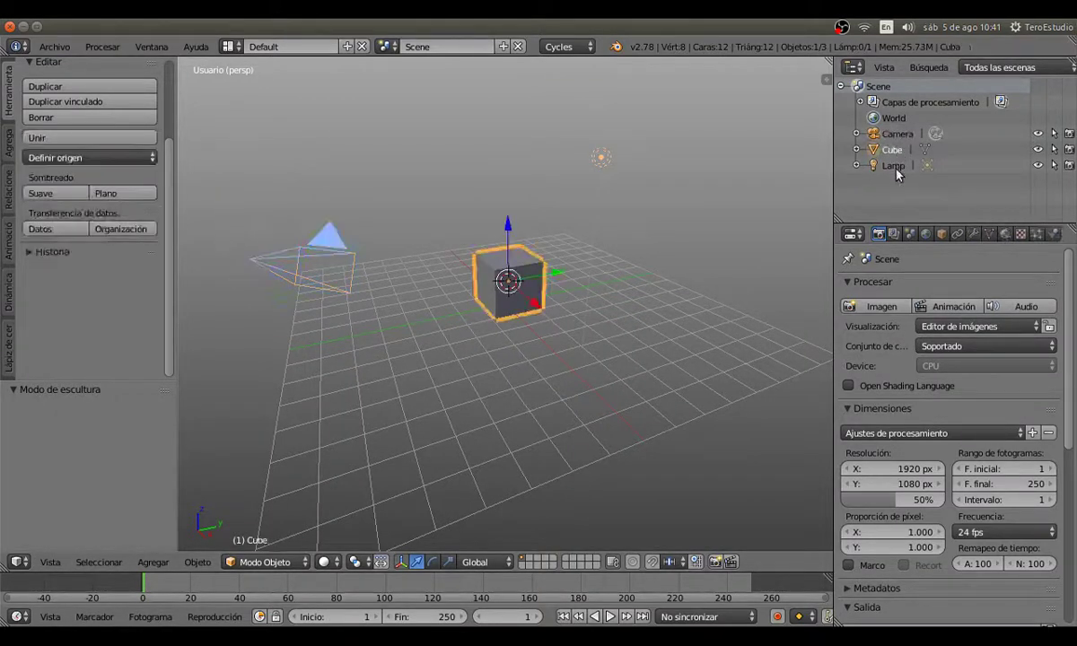
{"action": "left_click", "coordinate": [894, 166]}
{"action": "left_click", "coordinate": [862, 150]}
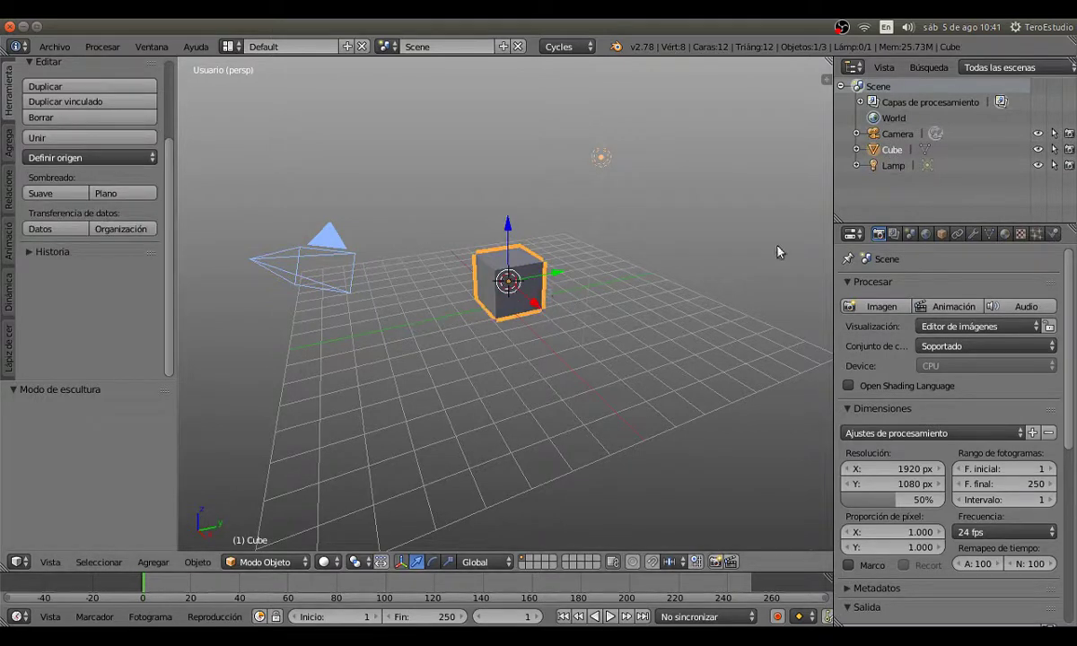
{"action": "left_click", "coordinate": [893, 165]}
{"action": "left_click", "coordinate": [893, 149]}
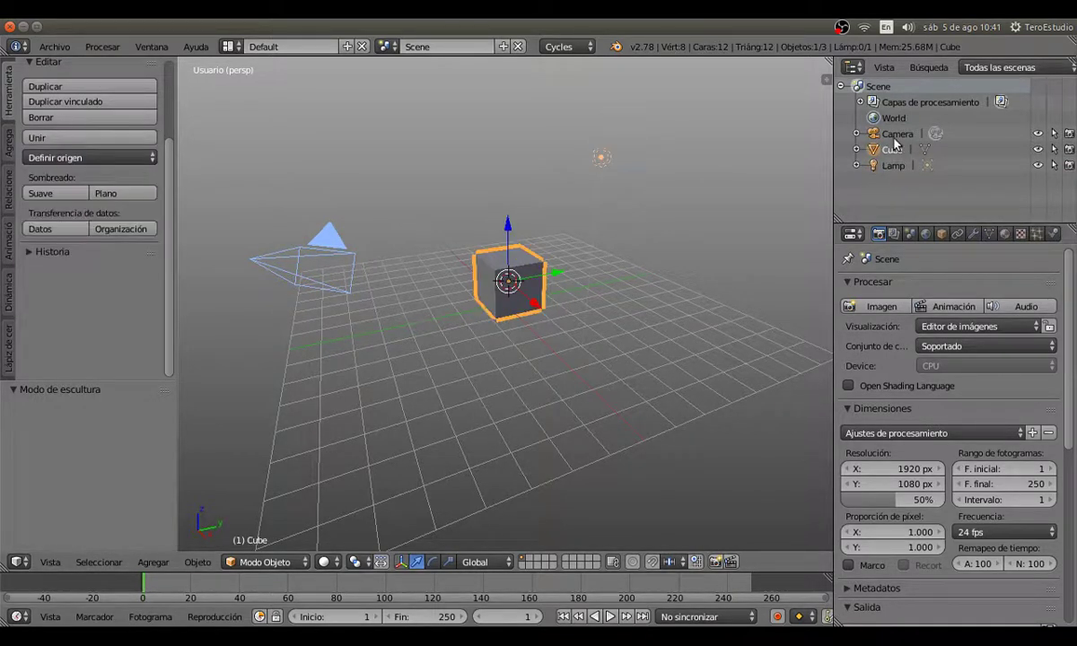
{"action": "left_click", "coordinate": [898, 134]}
{"action": "left_click", "coordinate": [892, 150]}
{"action": "left_click", "coordinate": [894, 165]}
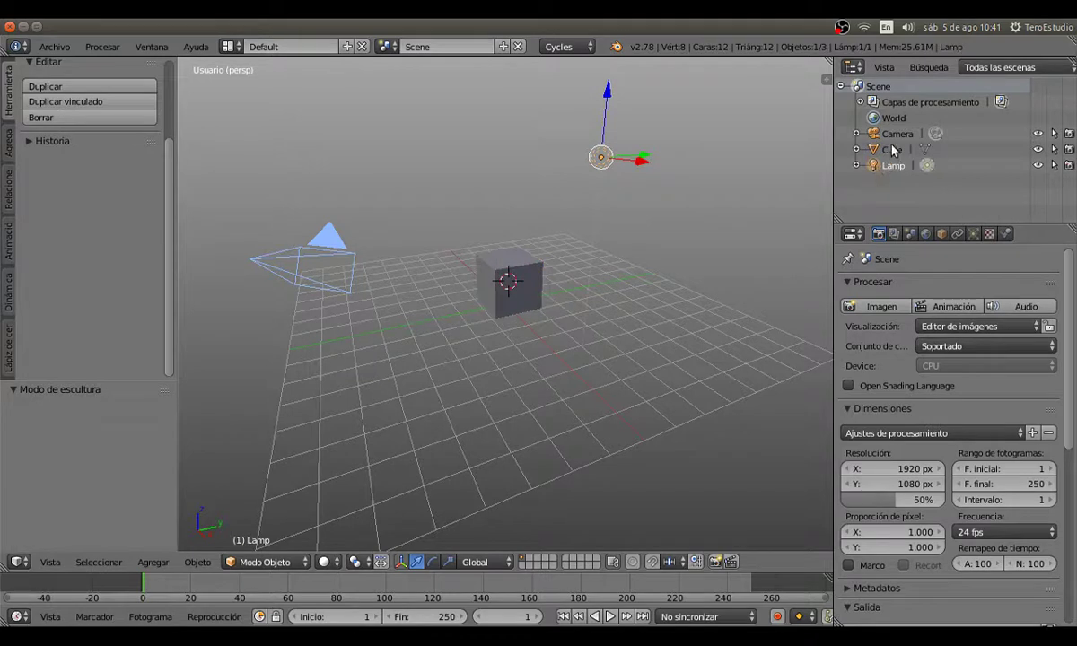
{"action": "left_click", "coordinate": [892, 150]}
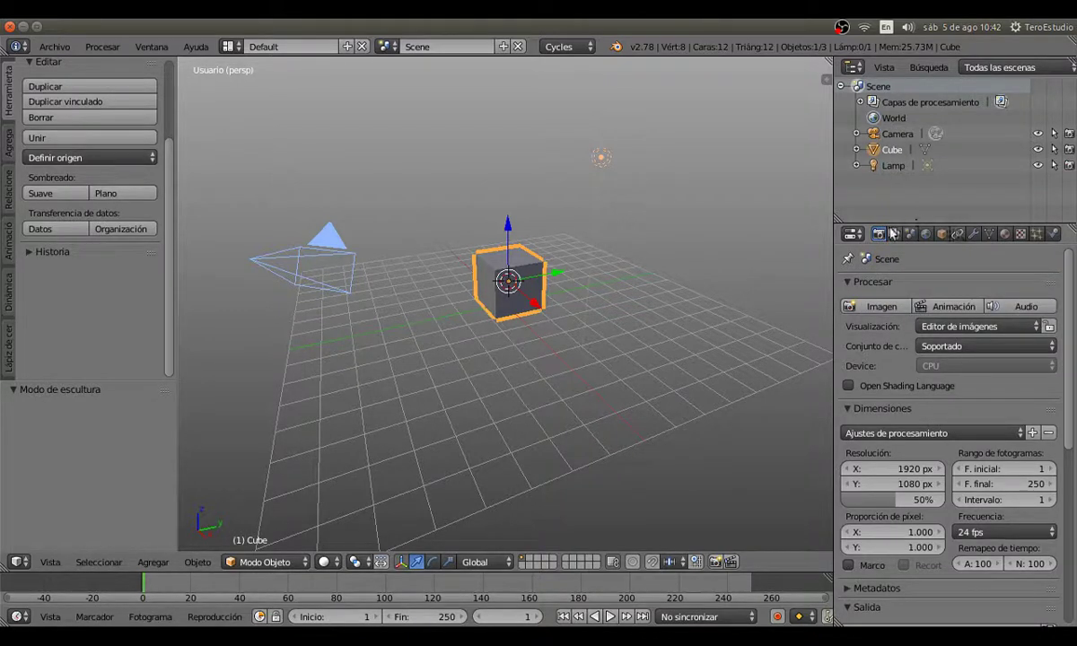
Step: Look through the scene's render settings from Procesar to Salida and display the RenderLayer settings
{"action": "scroll", "coordinate": [1071, 278], "scroll_direction": "down", "scroll_amount": 8}
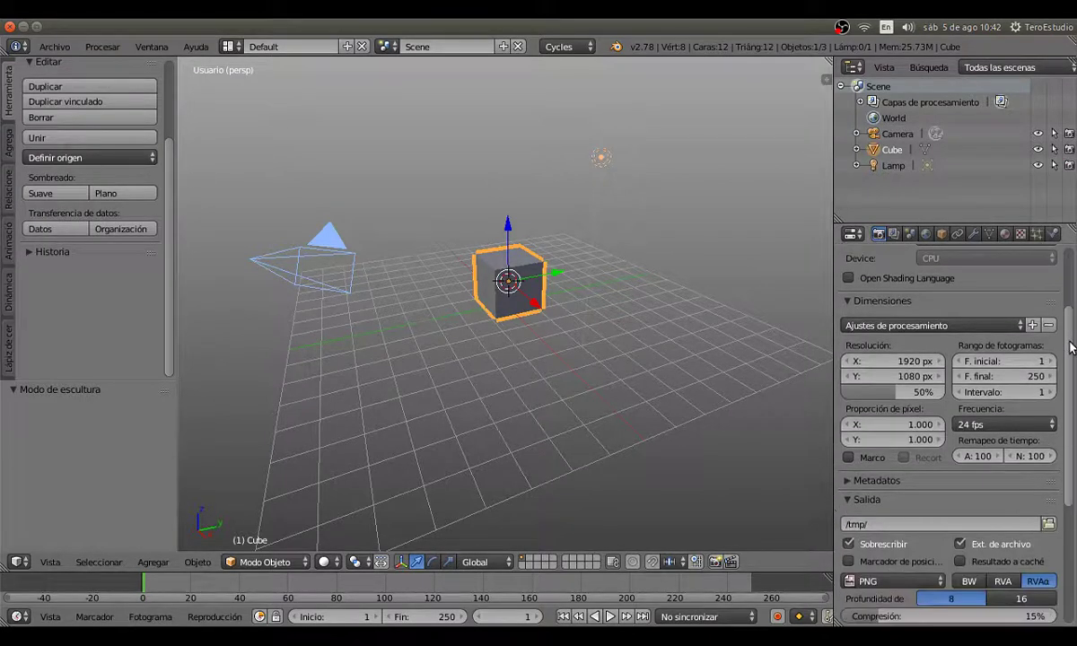
{"action": "scroll", "coordinate": [1073, 296], "scroll_direction": "up", "scroll_amount": 8}
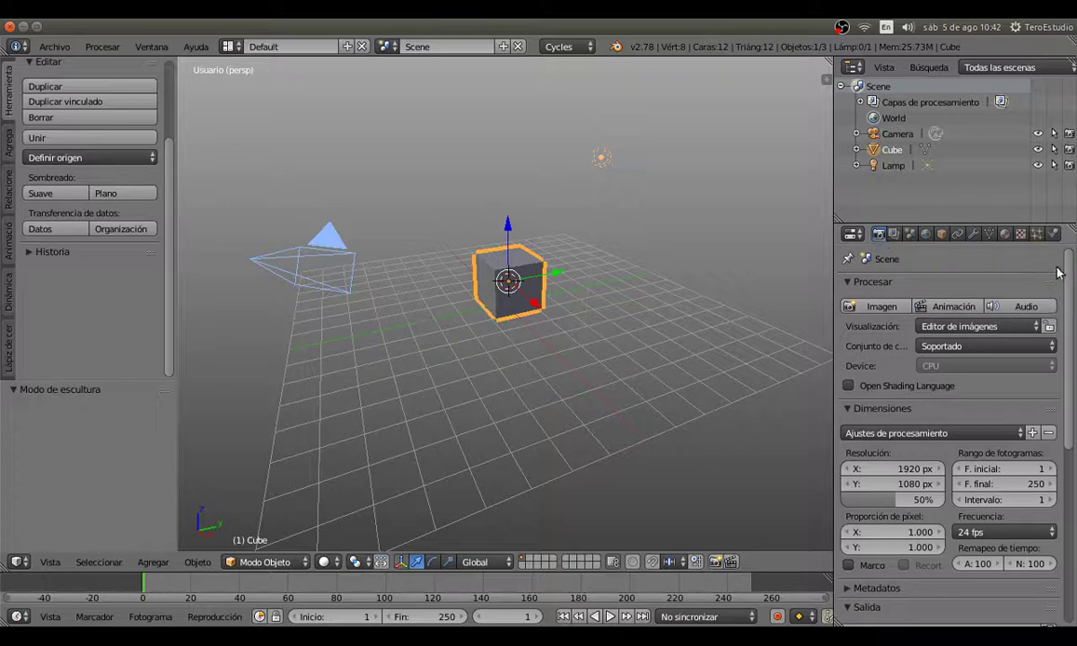
{"action": "scroll", "coordinate": [1066, 271], "scroll_direction": "down", "scroll_amount": 8}
{"action": "scroll", "coordinate": [1066, 331], "scroll_direction": "up", "scroll_amount": 8}
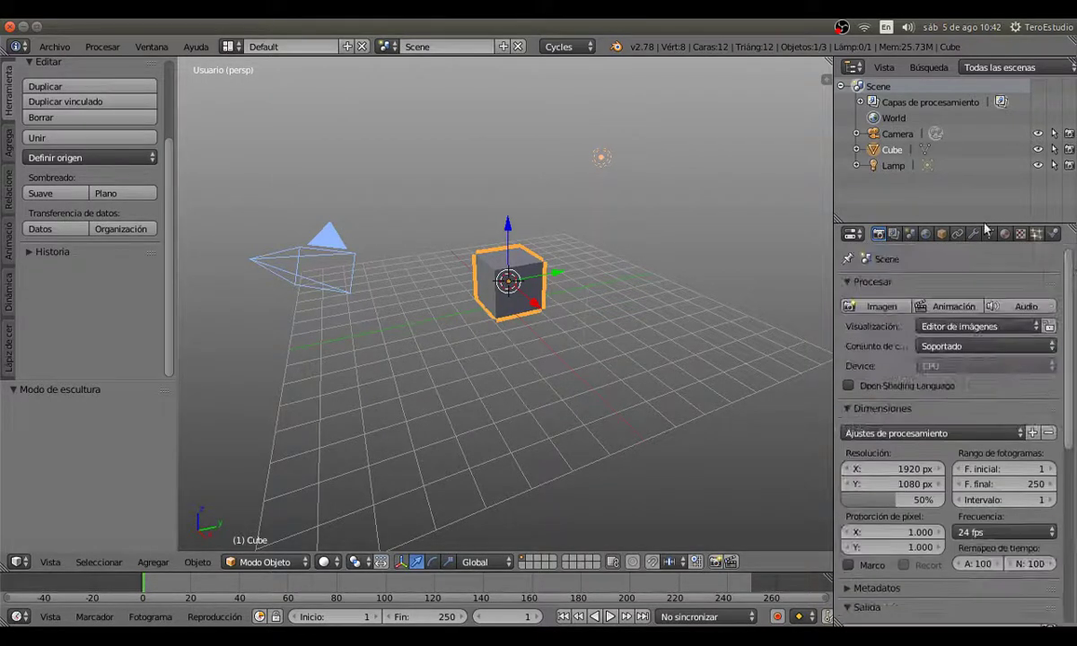
{"action": "left_click", "coordinate": [894, 234]}
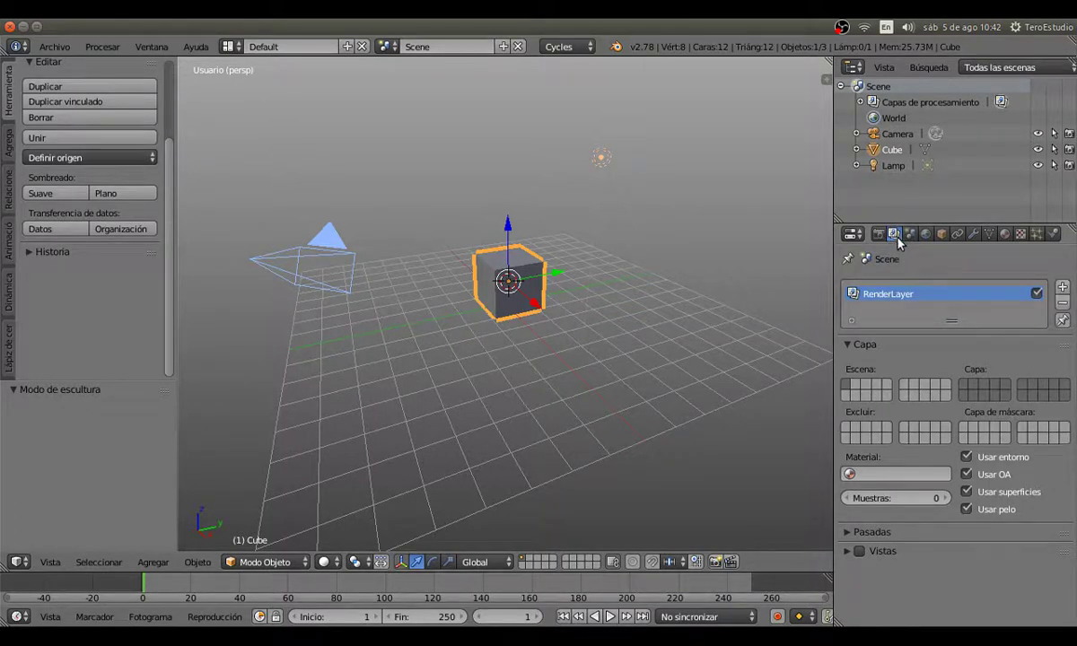
Step: Look through the scene's settings, from Escena and Unidades down to Gravedad and Simplificar
{"action": "left_click", "coordinate": [911, 233]}
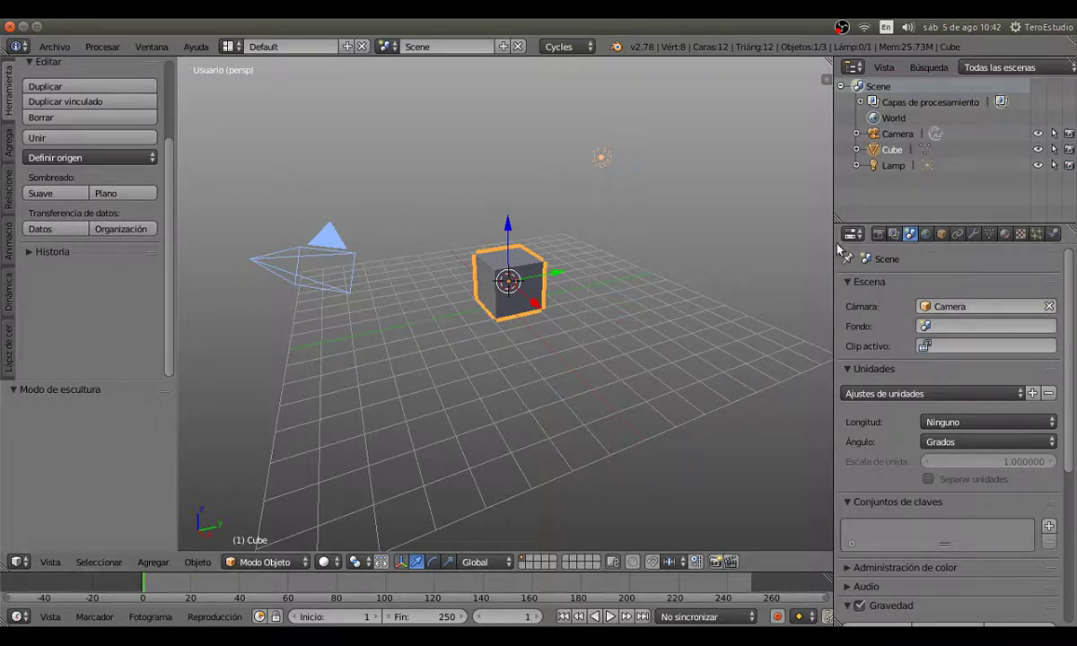
{"action": "left_click", "coordinate": [864, 395]}
{"action": "scroll", "coordinate": [862, 439], "scroll_direction": "down", "scroll_amount": 5}
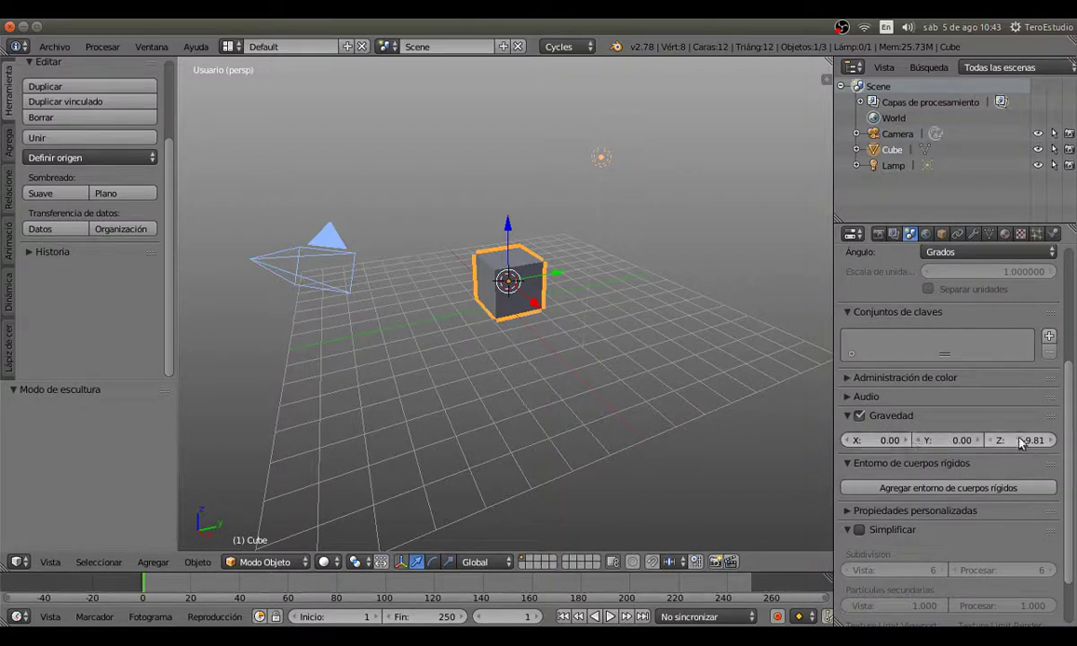
{"action": "scroll", "coordinate": [950, 449], "scroll_direction": "up", "scroll_amount": 5}
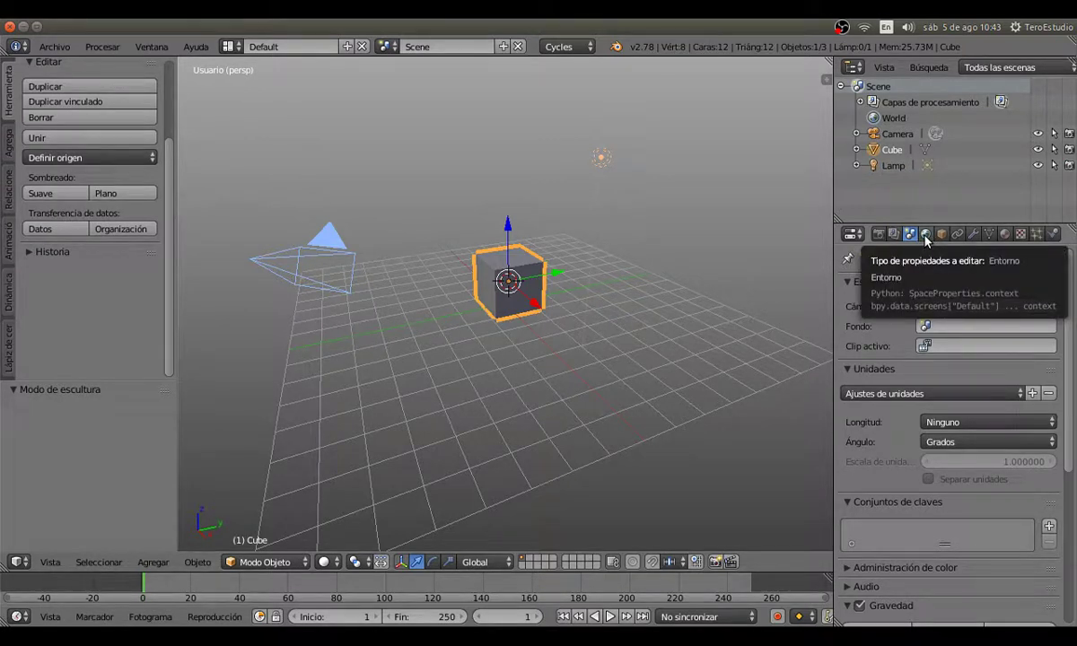
Step: Display the World settings, then expand the Previsualización section and collapse it again
{"action": "left_click", "coordinate": [927, 237]}
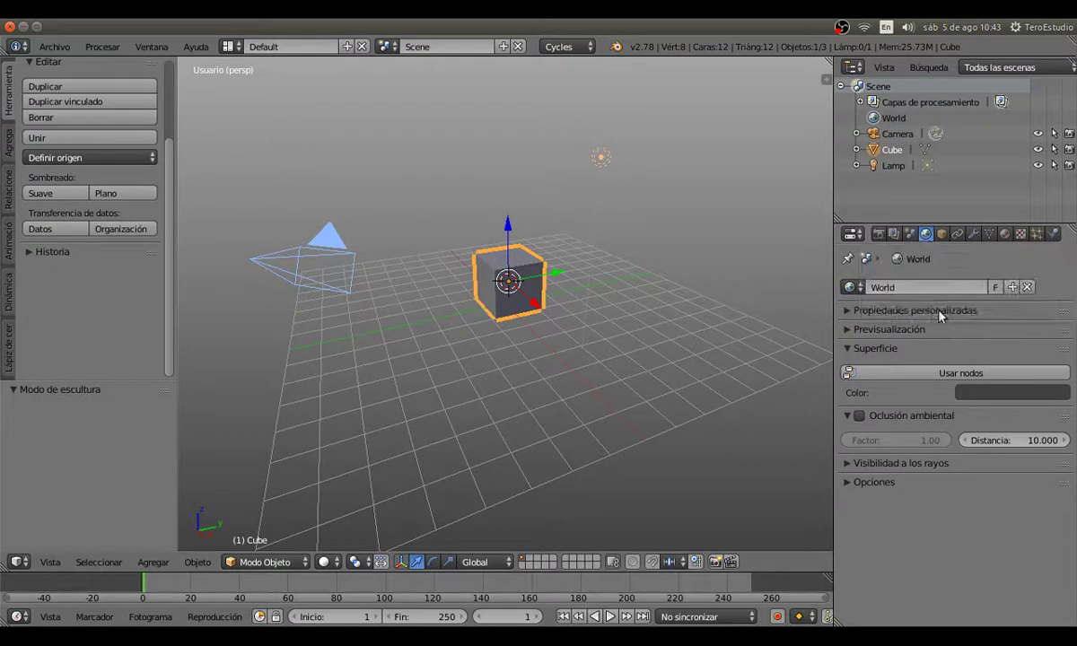
{"action": "left_click", "coordinate": [891, 331]}
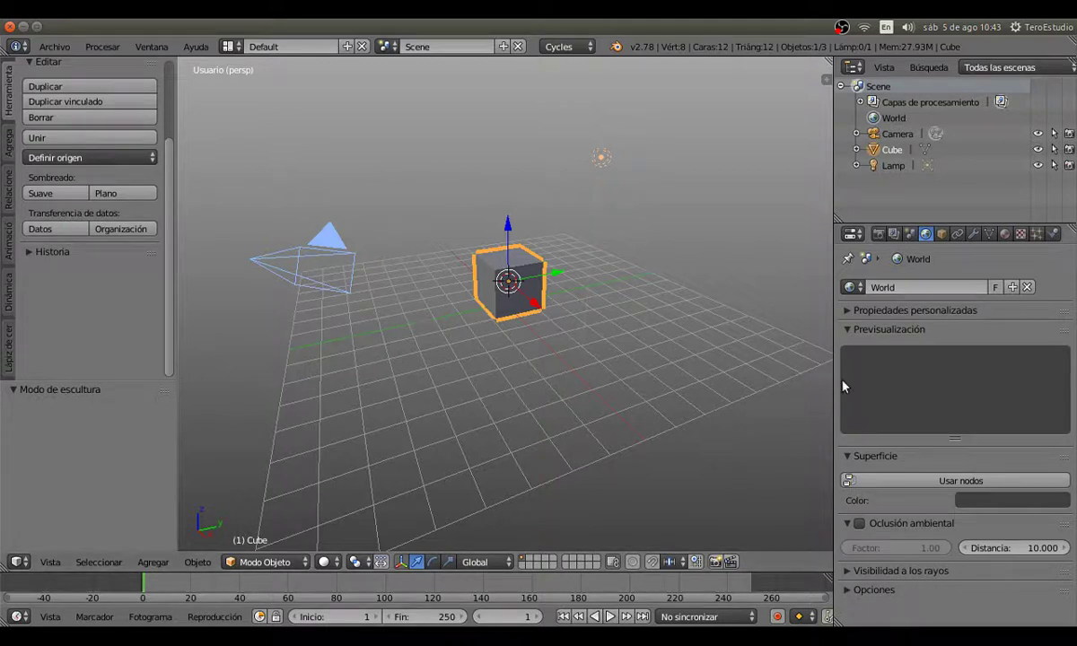
{"action": "left_click", "coordinate": [844, 329]}
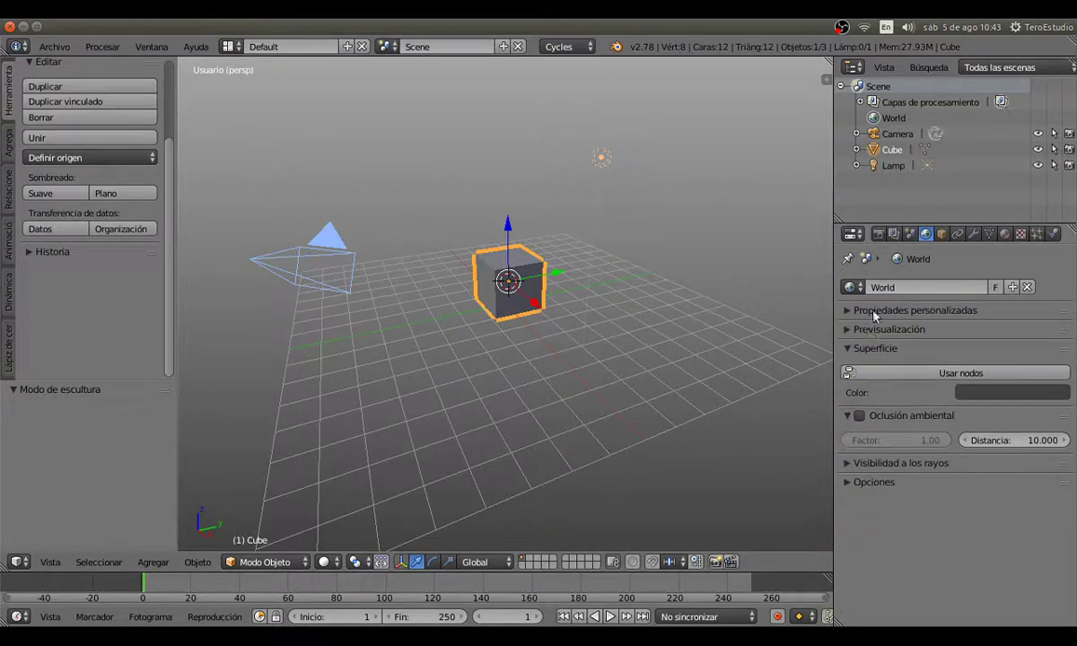
Step: Display the Cube's object properties and its object constraint settings
{"action": "left_click", "coordinate": [941, 235]}
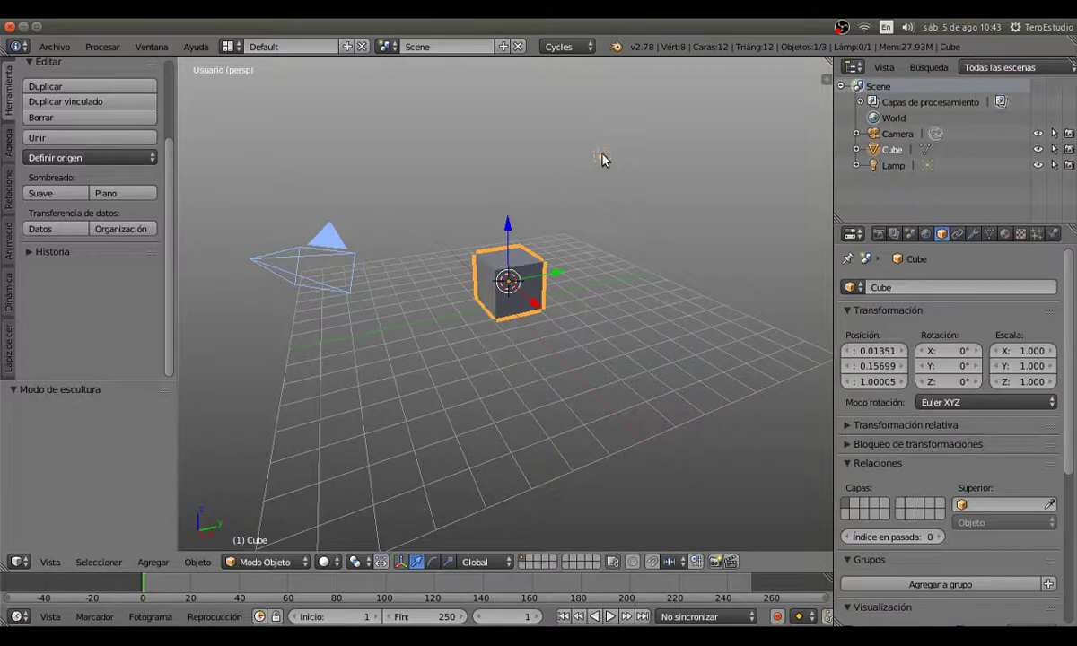
{"action": "left_click", "coordinate": [957, 234]}
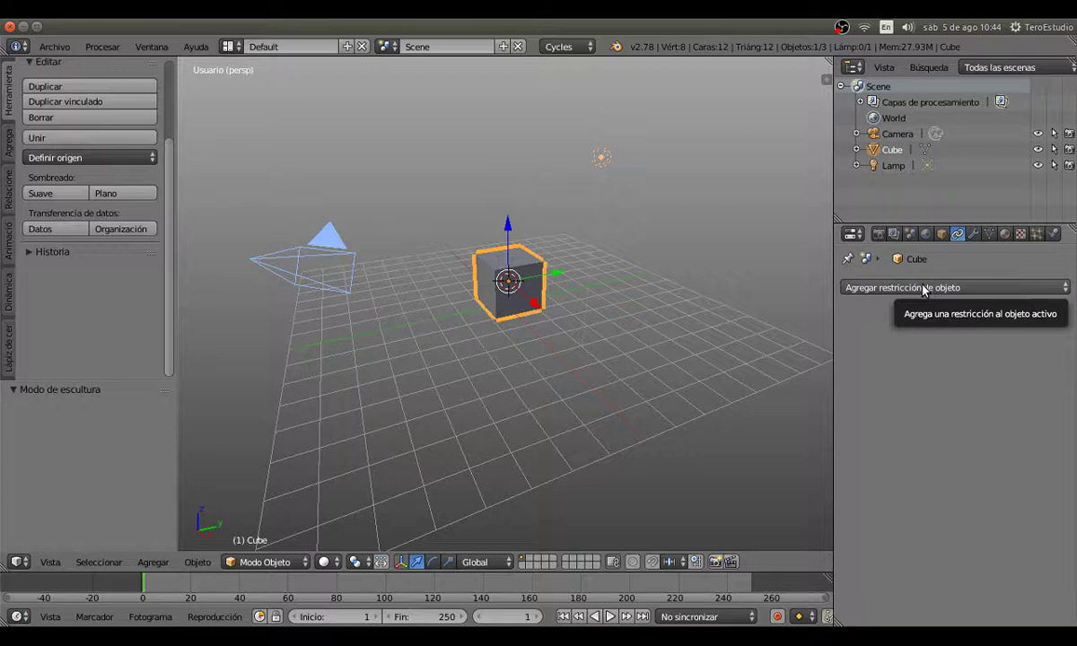
Step: Add a Repetir modifier to the Cube with a relative X offset of 1.5 and a count of 4, and collapse it
{"action": "left_click", "coordinate": [973, 234]}
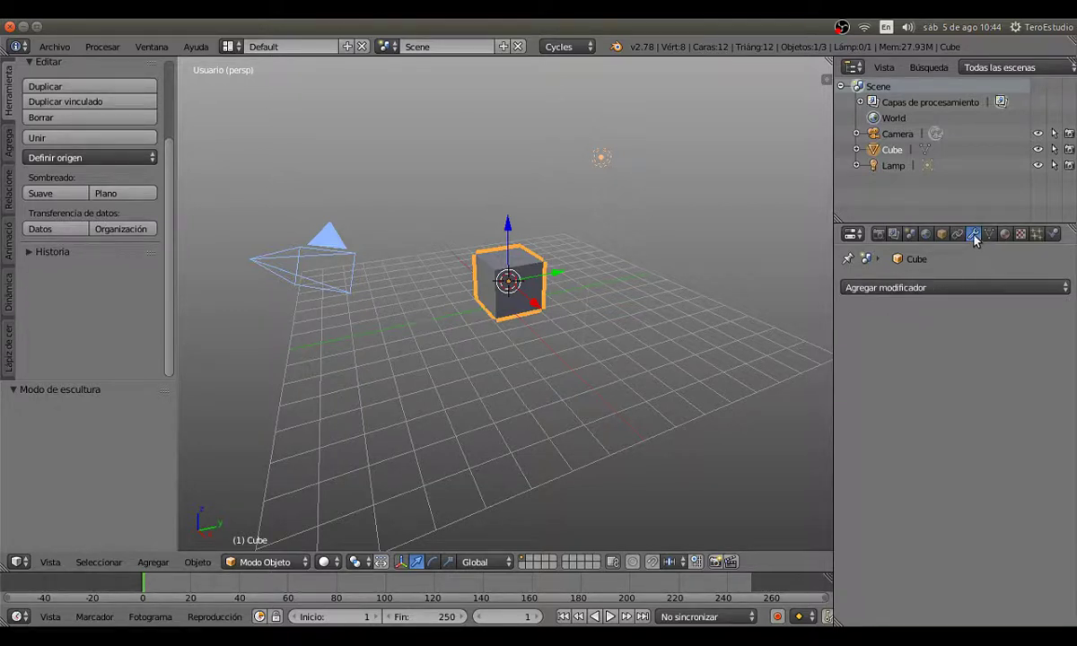
{"action": "left_click", "coordinate": [935, 285]}
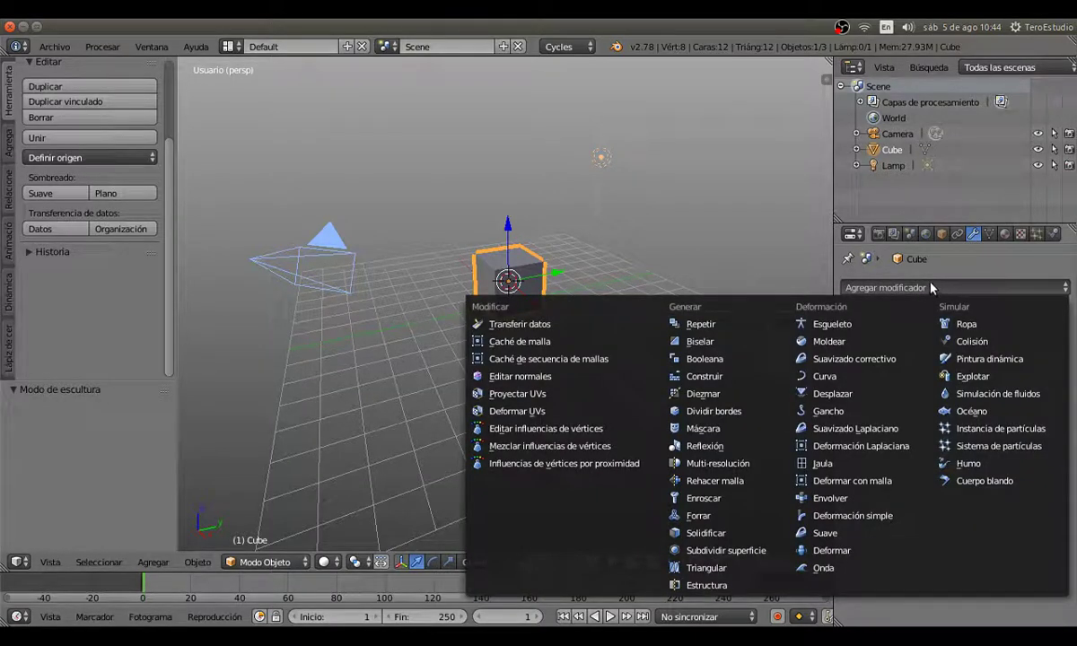
{"action": "left_click", "coordinate": [711, 333]}
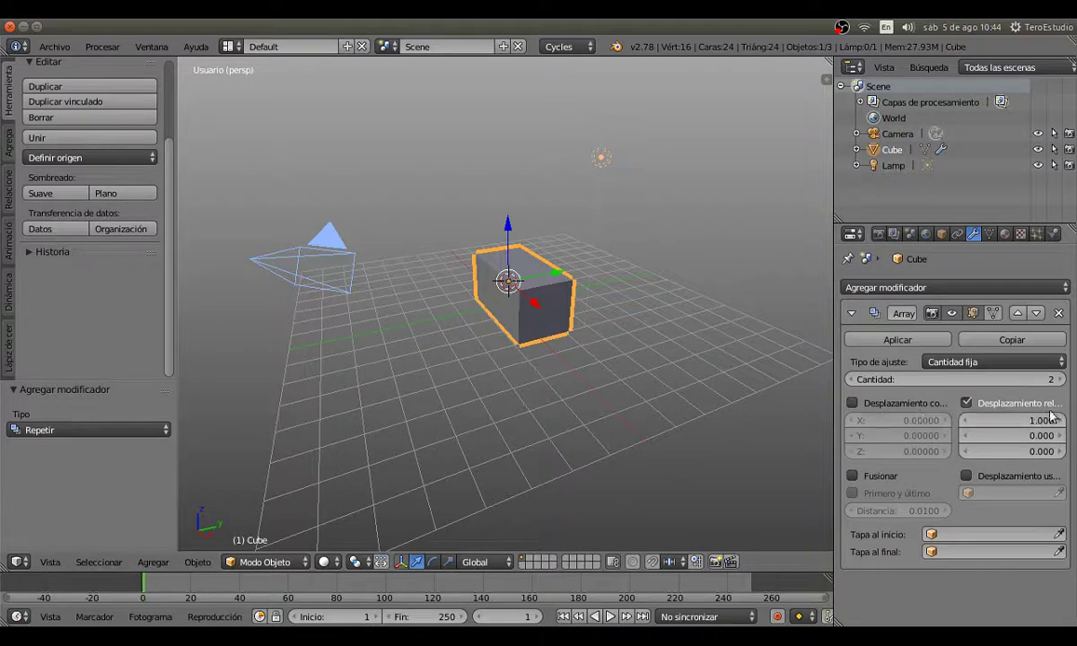
{"action": "left_click_drag", "start_coordinate": [1033, 420], "coordinate": [985, 406]}
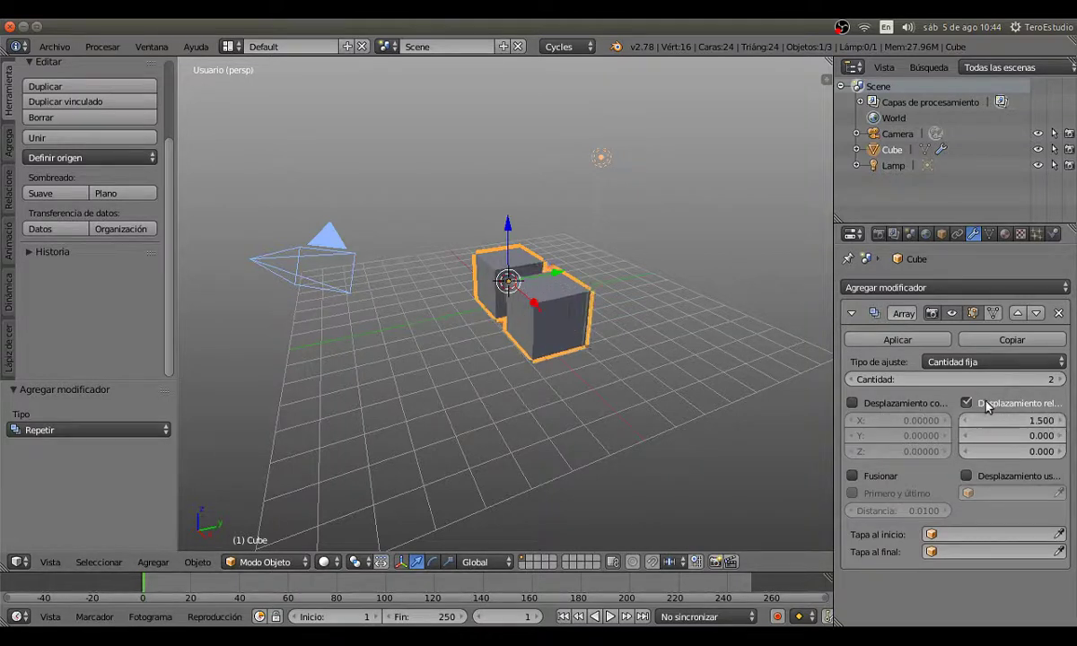
{"action": "left_click", "coordinate": [1060, 380]}
{"action": "left_click", "coordinate": [1059, 380]}
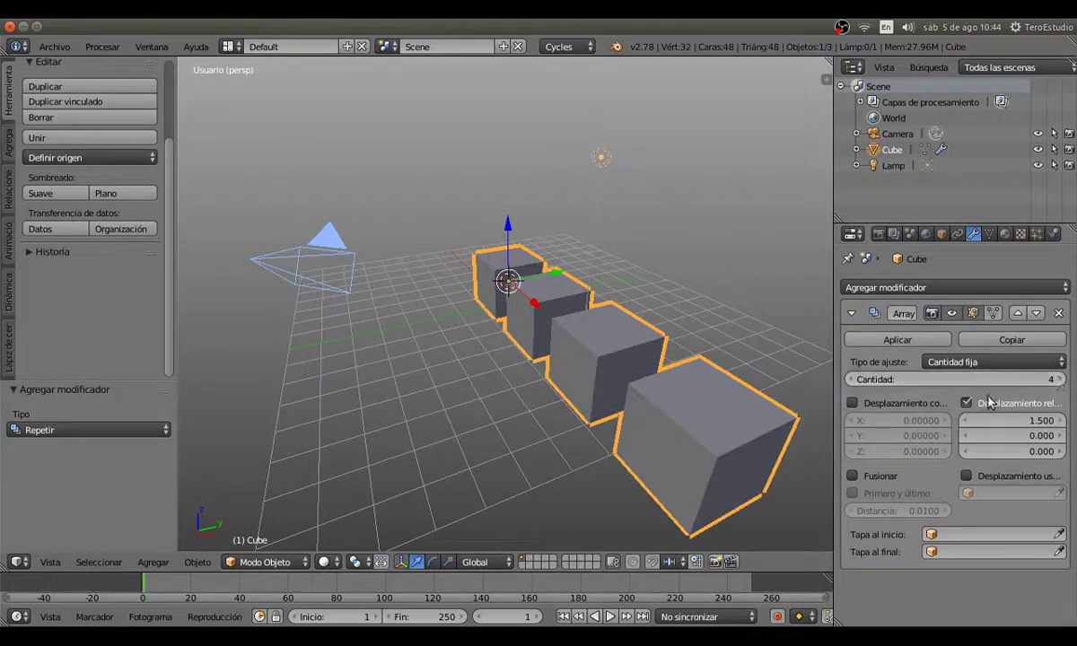
{"action": "left_click", "coordinate": [851, 312]}
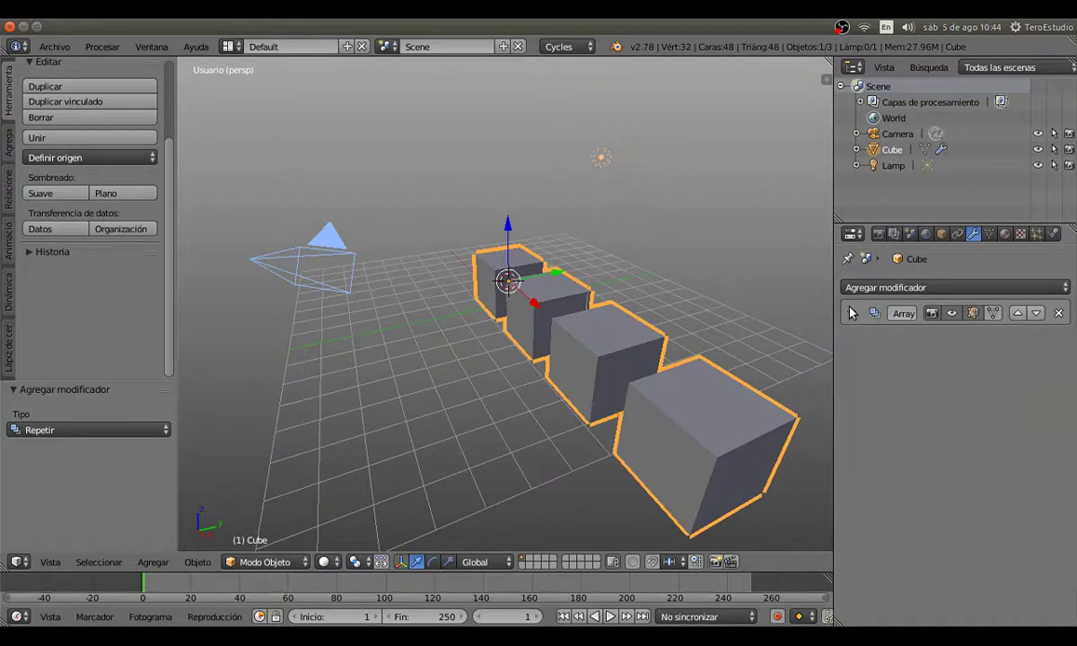
Step: Add a second Repetir modifier to the Cube with relative offsets of 0 in X and 1 in Y
{"action": "left_click", "coordinate": [925, 290]}
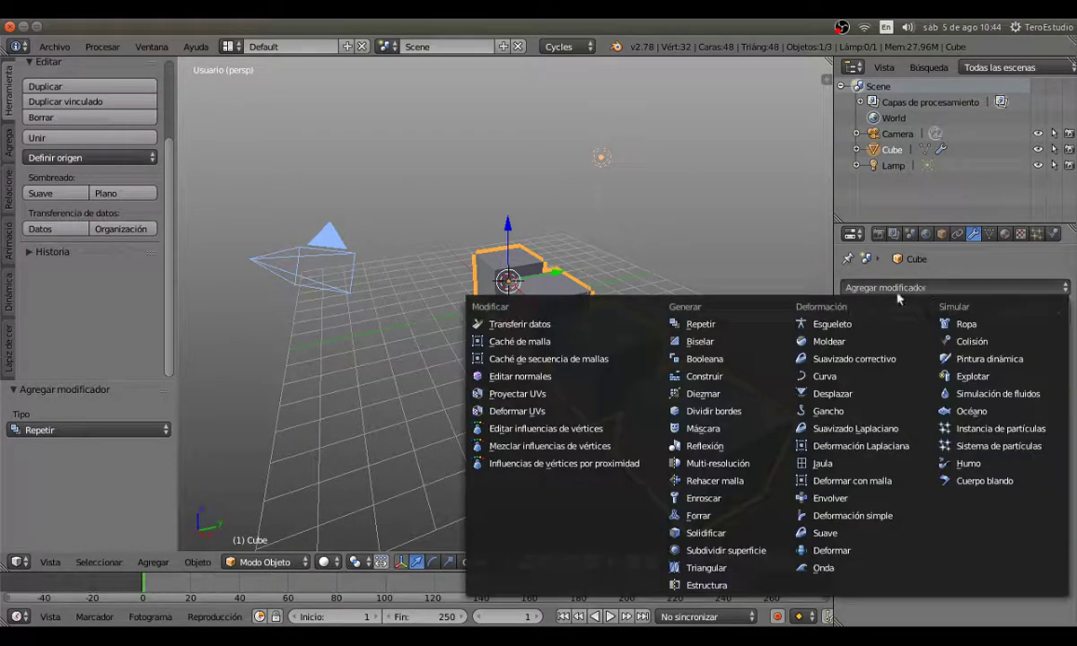
{"action": "left_click", "coordinate": [708, 326]}
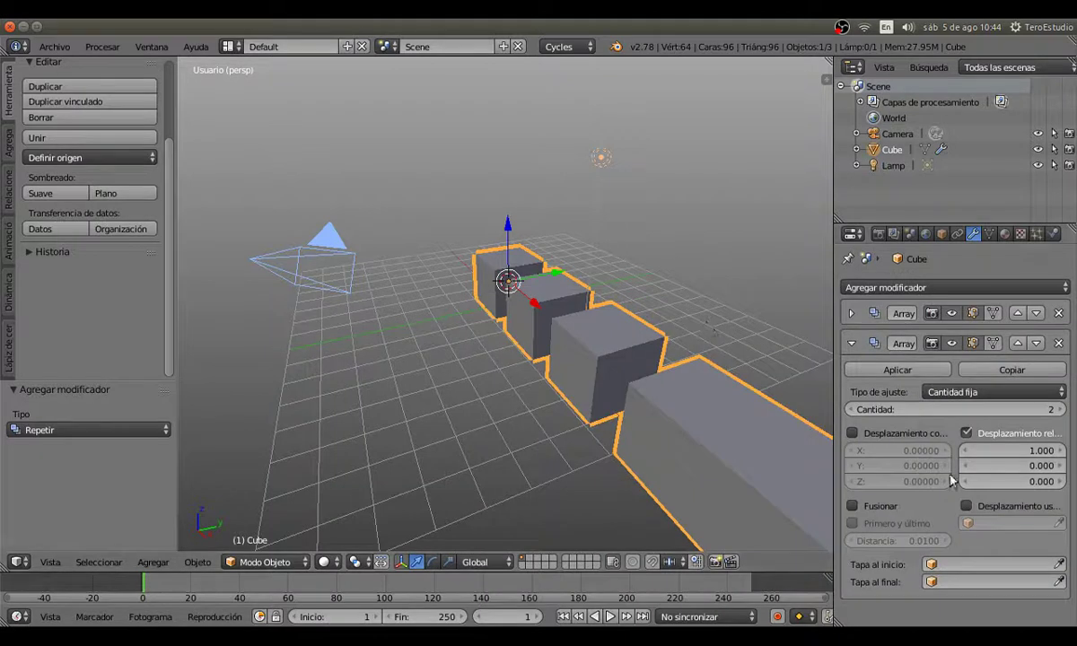
{"action": "left_click", "coordinate": [1023, 448]}
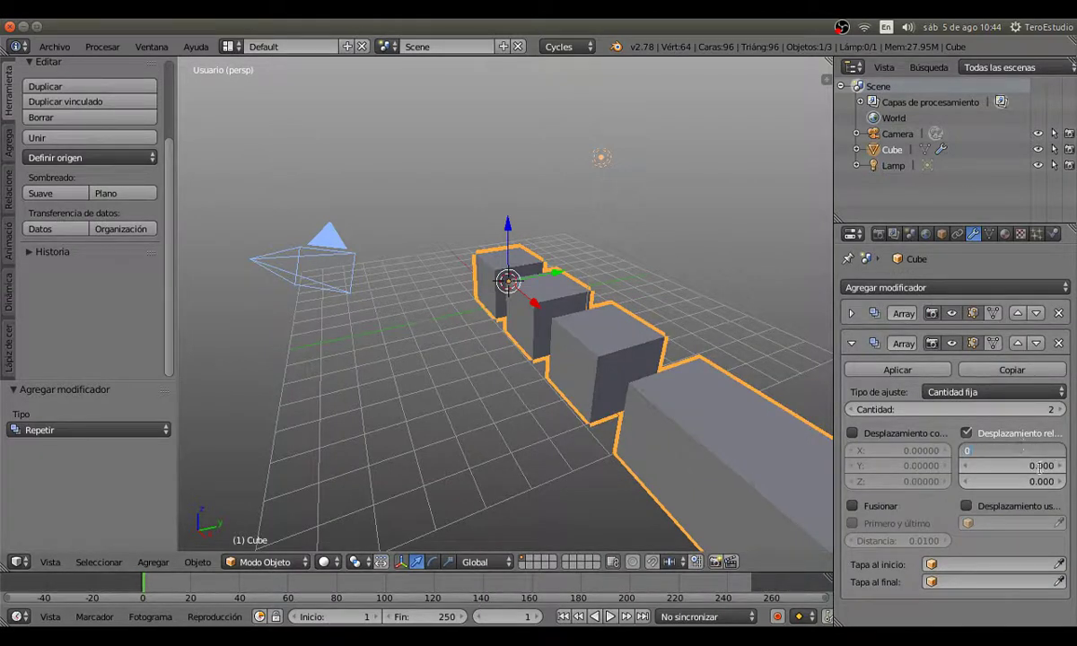
{"action": "type", "text": "0"}
{"action": "key", "text": "Return"}
{"action": "left_click", "coordinate": [1040, 466]}
{"action": "type", "text": "1"}
{"action": "key", "text": "Return"}
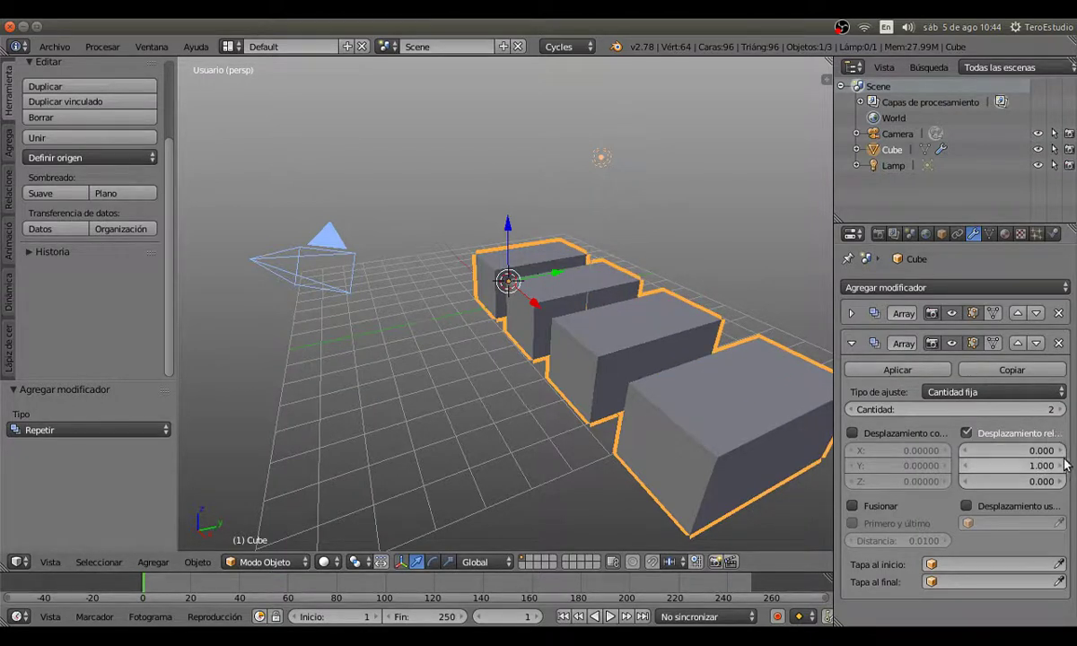
Step: Raise the second Repetir modifier's relative Y offset to 1.5 and its count to 6, and collapse it
{"action": "left_click", "coordinate": [1061, 466]}
{"action": "left_click", "coordinate": [1061, 466]}
{"action": "left_click", "coordinate": [1061, 466]}
{"action": "left_click", "coordinate": [1061, 466]}
{"action": "left_click", "coordinate": [1061, 466]}
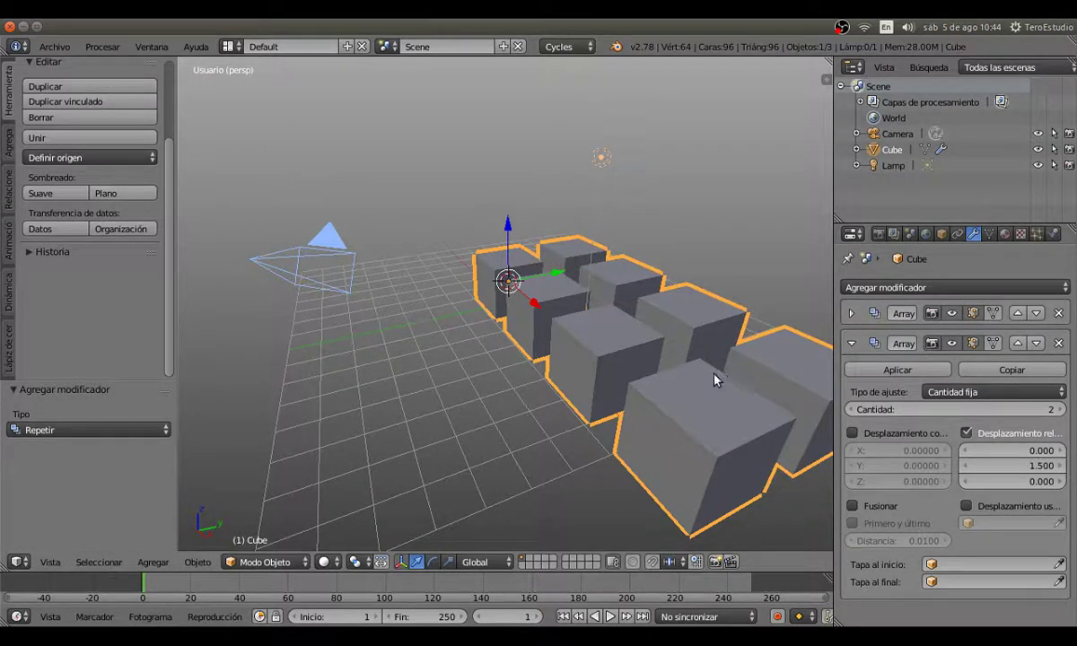
{"action": "left_click", "coordinate": [1062, 409]}
{"action": "left_click", "coordinate": [1062, 409]}
{"action": "left_click", "coordinate": [1062, 409]}
{"action": "left_click", "coordinate": [1062, 409]}
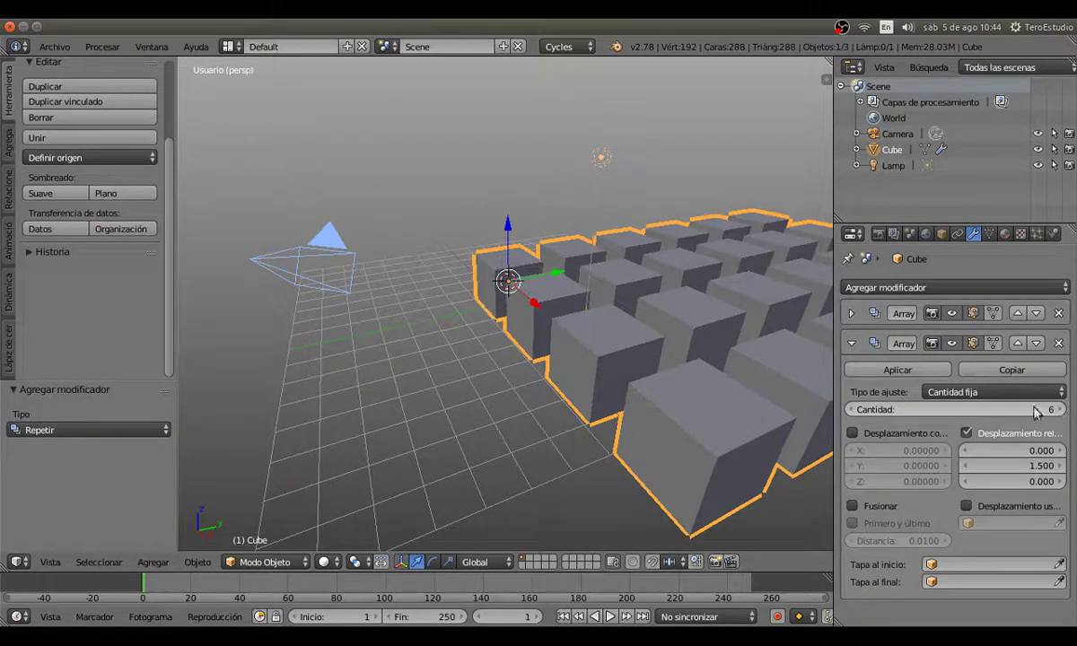
{"action": "left_click", "coordinate": [851, 343]}
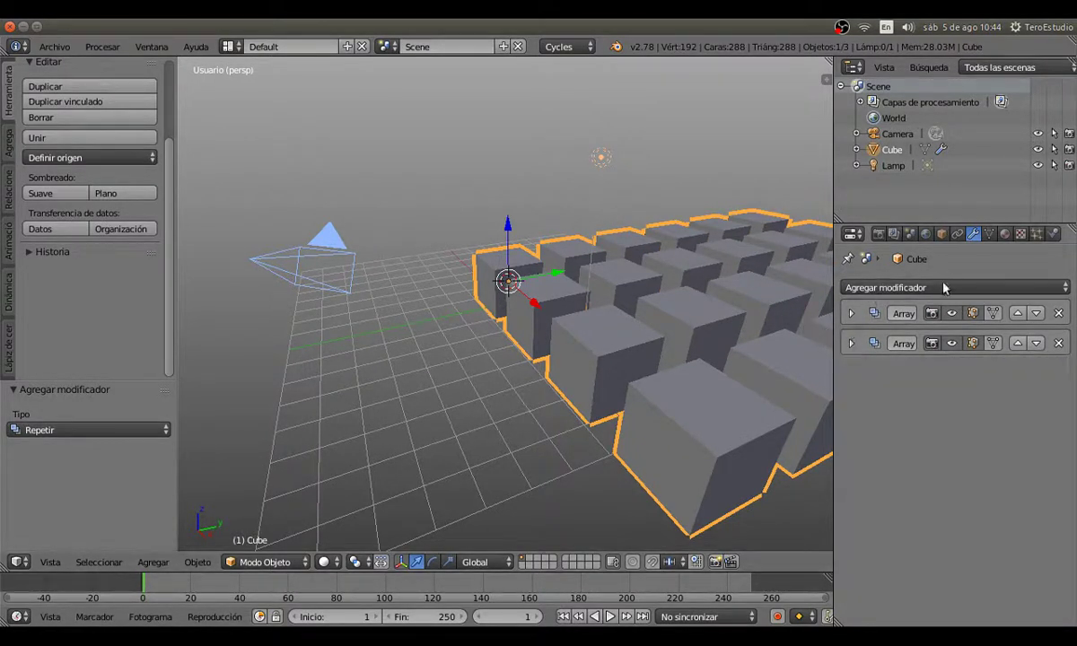
Step: Add a Subdividir superficie modifier with Vista subdivisions at 2, then try moving the whole array and cancel the move
{"action": "left_click", "coordinate": [879, 285]}
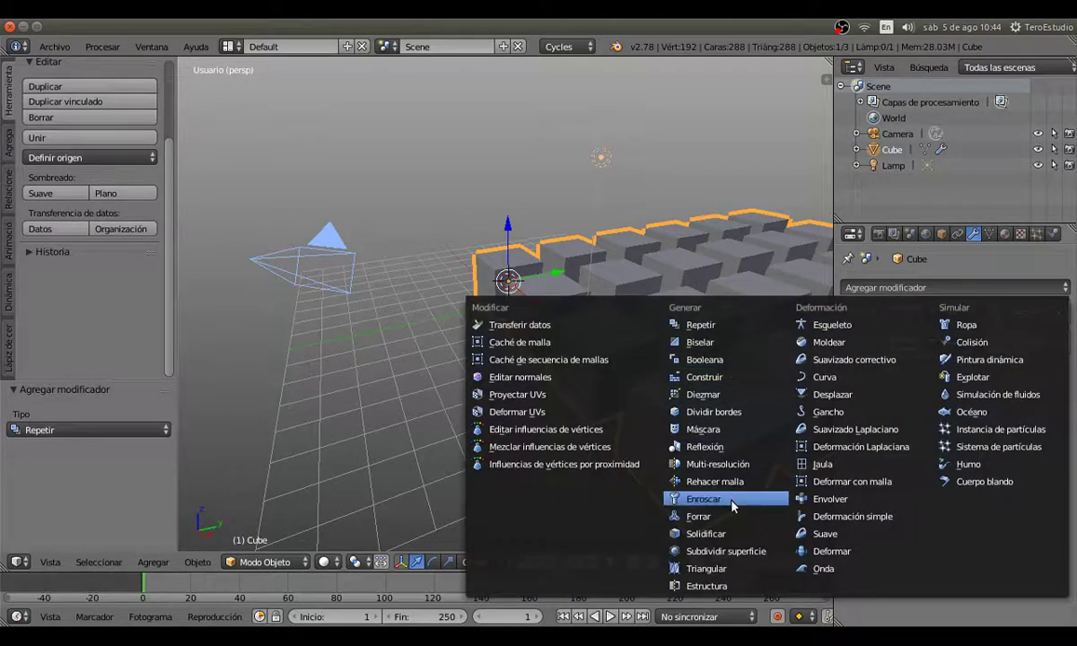
{"action": "left_click", "coordinate": [721, 552]}
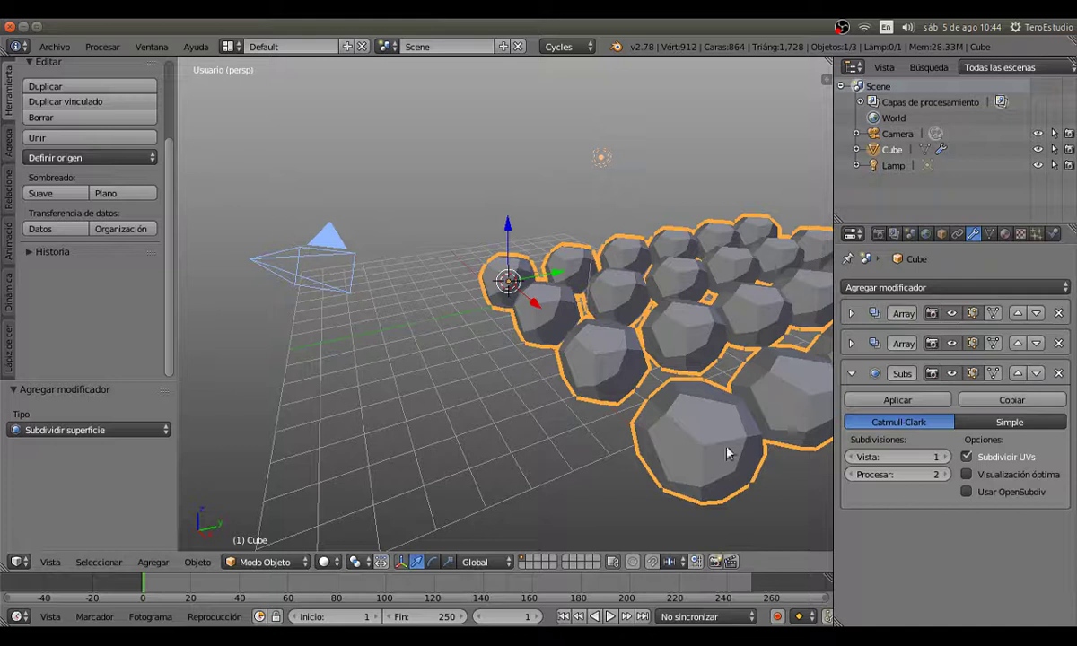
{"action": "left_click", "coordinate": [945, 458]}
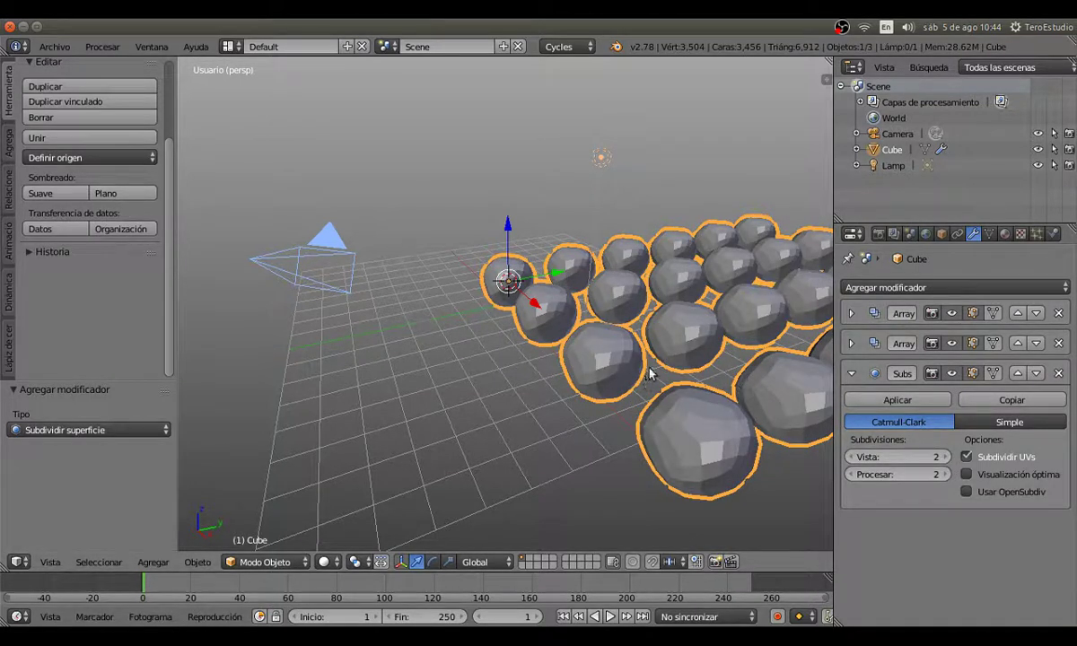
{"action": "key", "text": "g"}
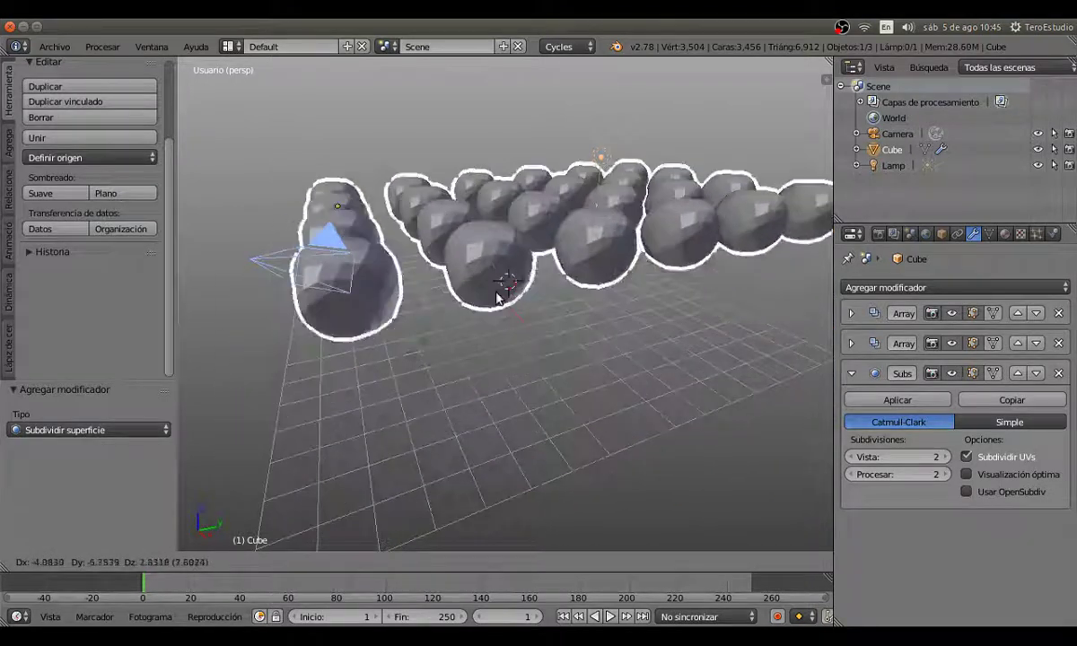
{"action": "right_click", "coordinate": [531, 411]}
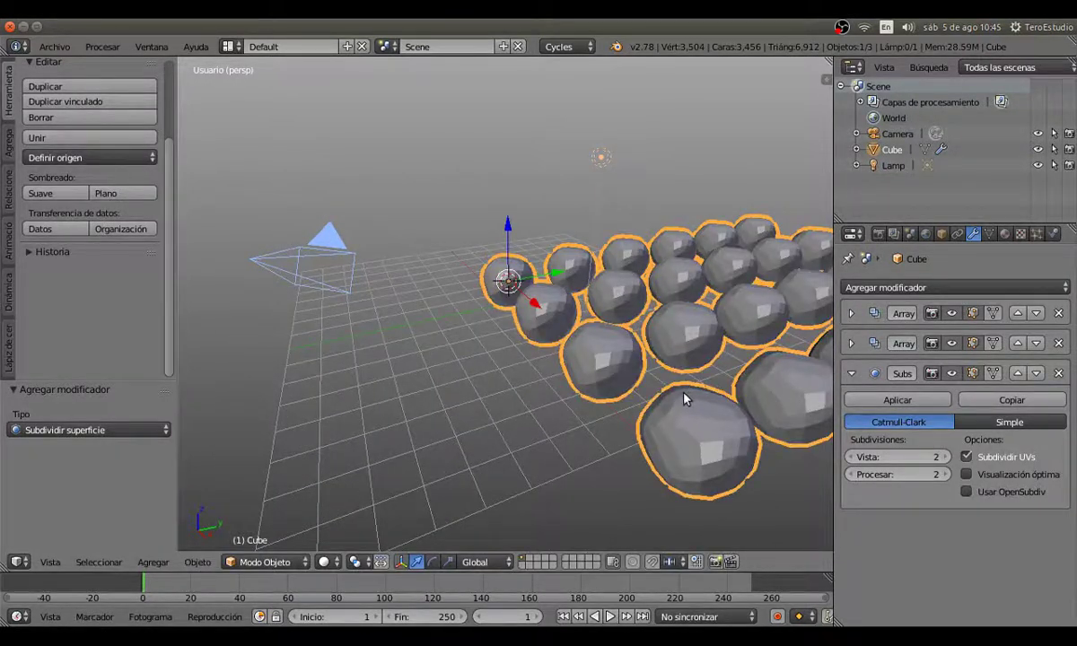
Step: Undo all the modifiers added to the Cube and reselect the Cube in the viewport
{"action": "key", "text": "ctrl+z"}
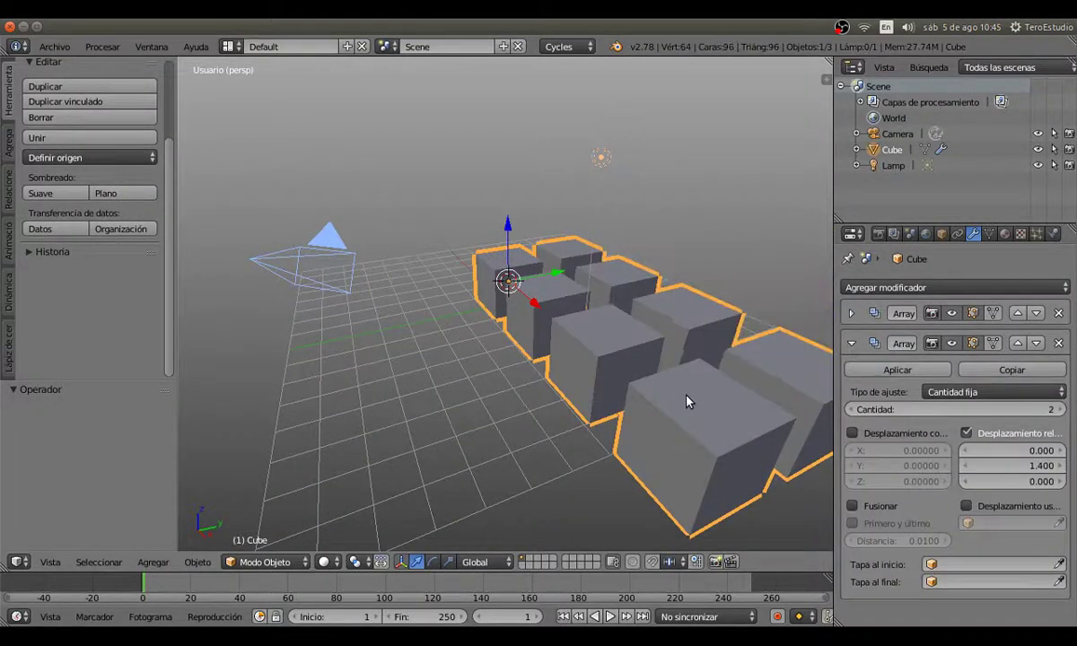
{"action": "key", "text": "ctrl+z"}
{"action": "key", "text": "ctrl+z"}
{"action": "key", "text": "ctrl+z"}
{"action": "key", "text": "ctrl+z"}
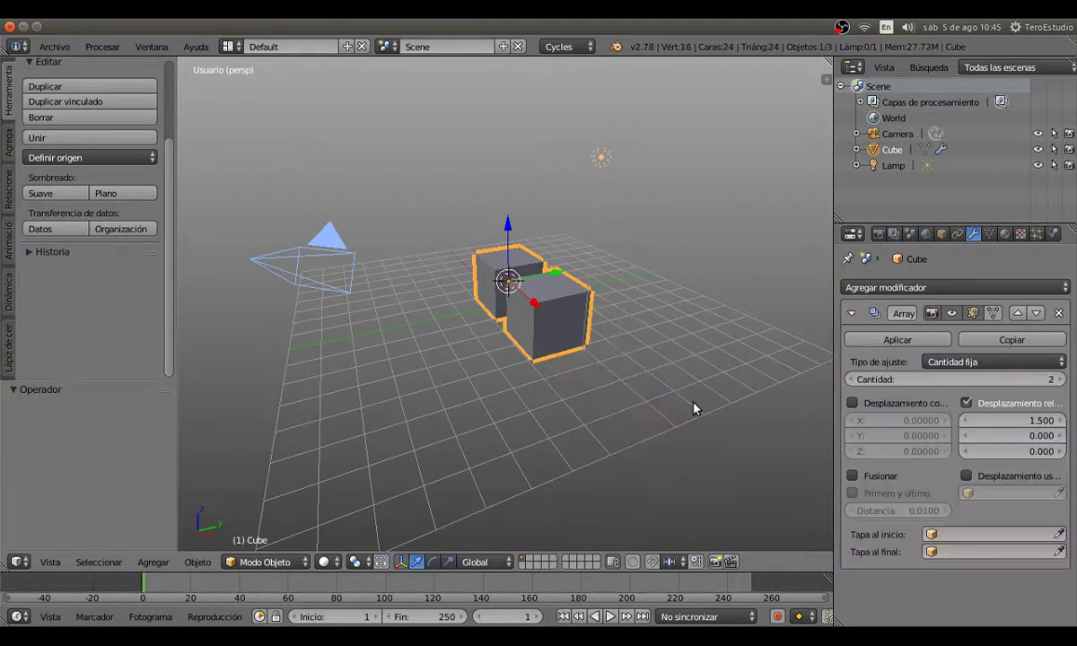
{"action": "key", "text": "ctrl+z"}
{"action": "key", "text": "ctrl+z"}
{"action": "key", "text": "ctrl+z"}
{"action": "key", "text": "ctrl+z"}
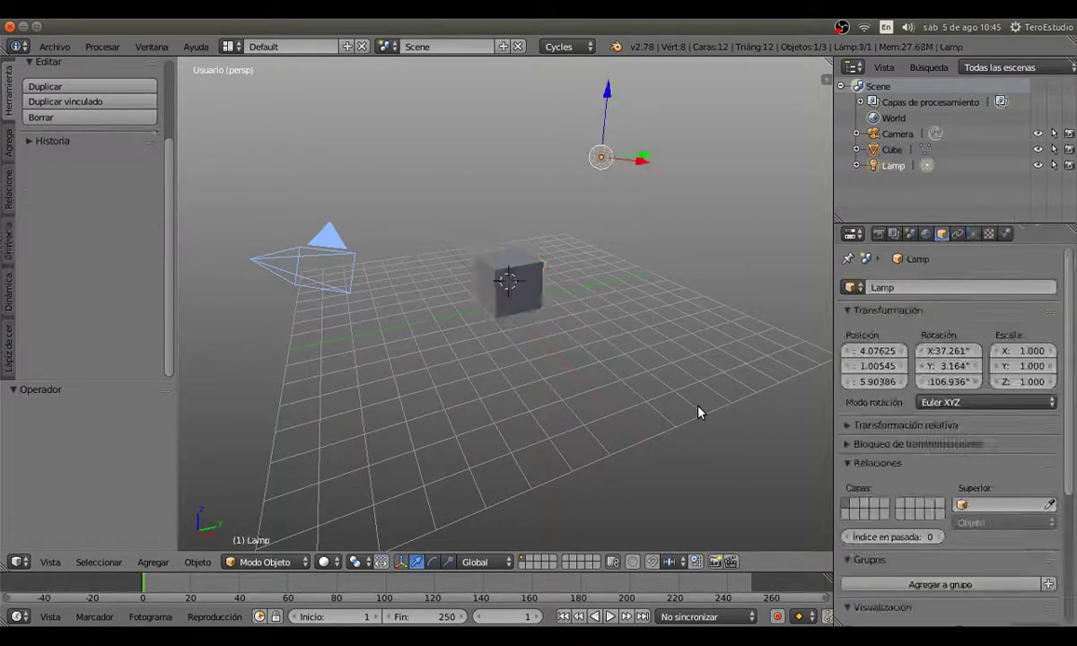
{"action": "right_click", "coordinate": [480, 262]}
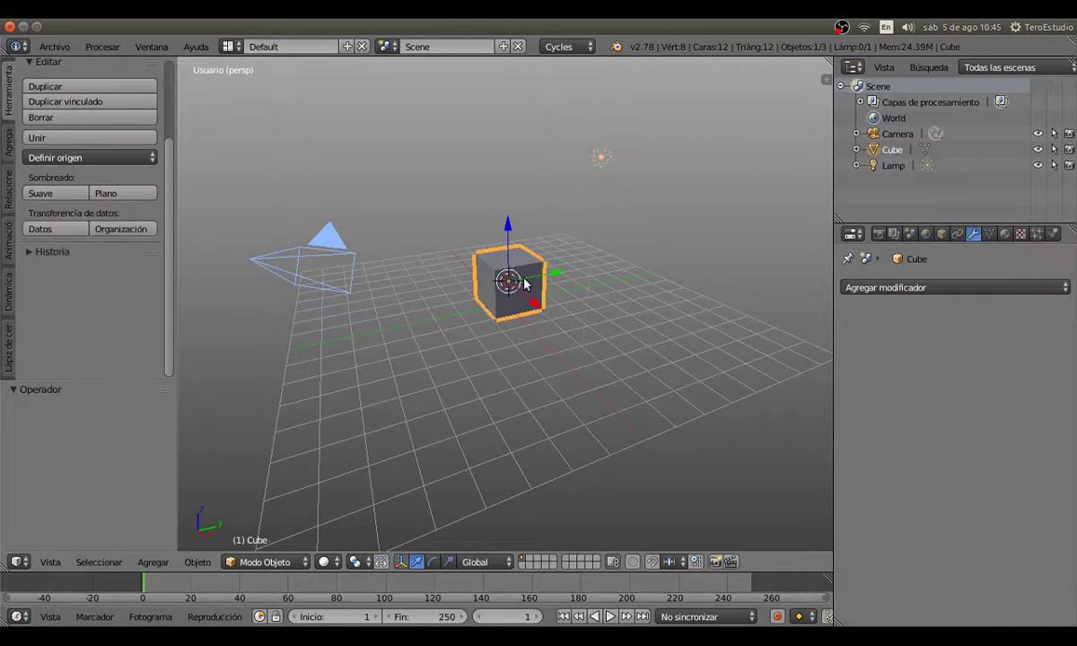
Step: Look through the Cube's mesh data, material, texture, particle and physics properties in turn
{"action": "left_click", "coordinate": [989, 234]}
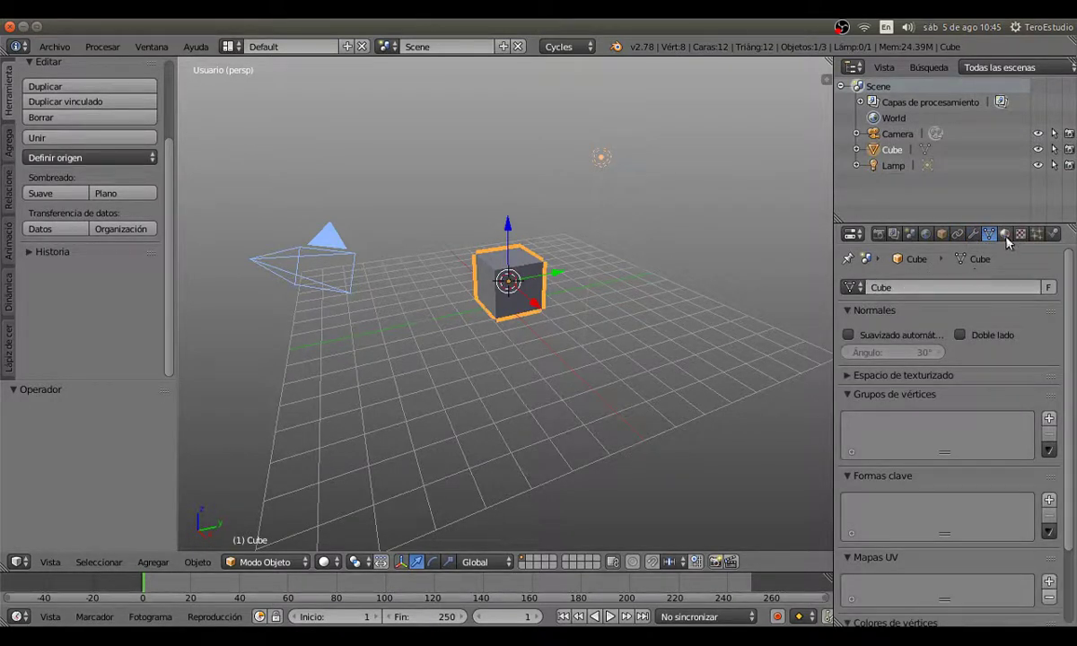
{"action": "left_click", "coordinate": [1006, 237]}
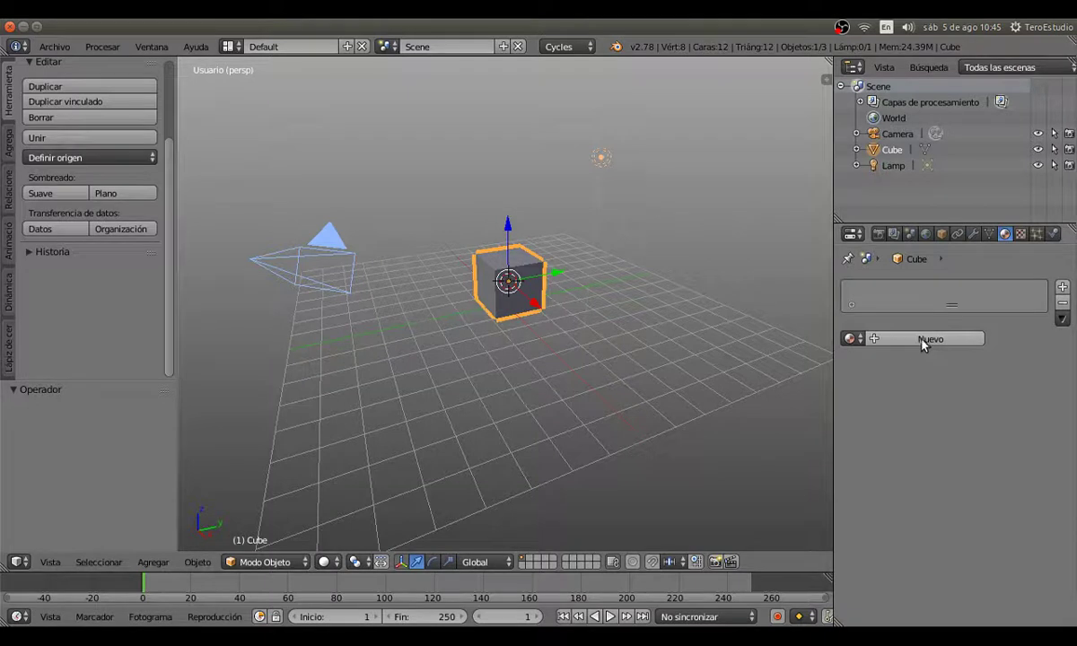
{"action": "left_click", "coordinate": [1021, 233]}
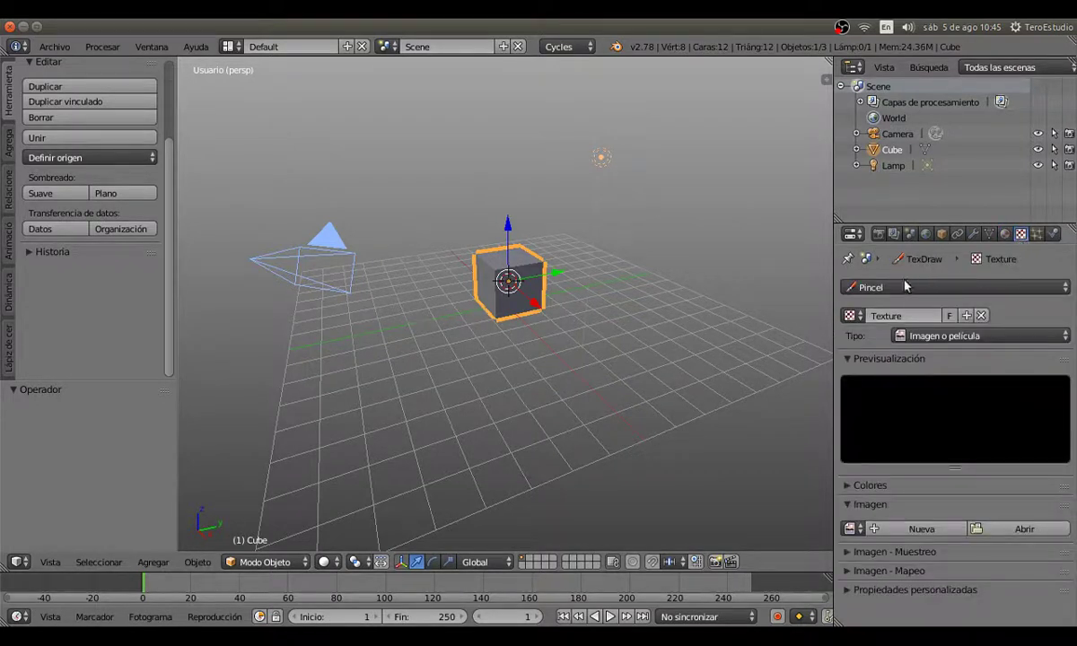
{"action": "left_click", "coordinate": [1037, 234]}
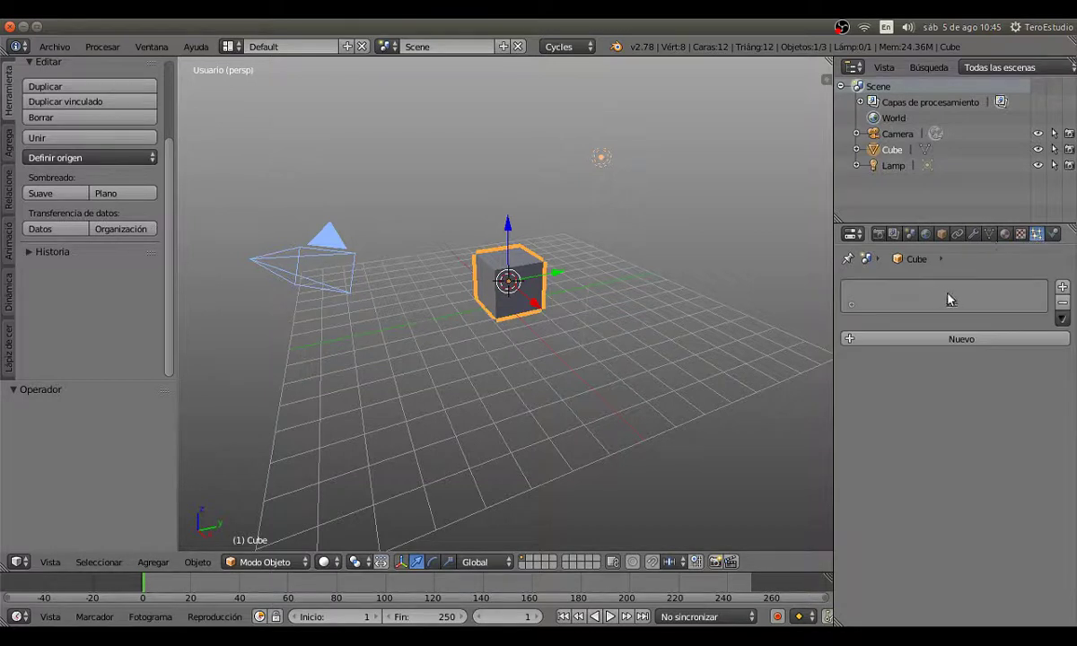
{"action": "left_click", "coordinate": [1053, 235]}
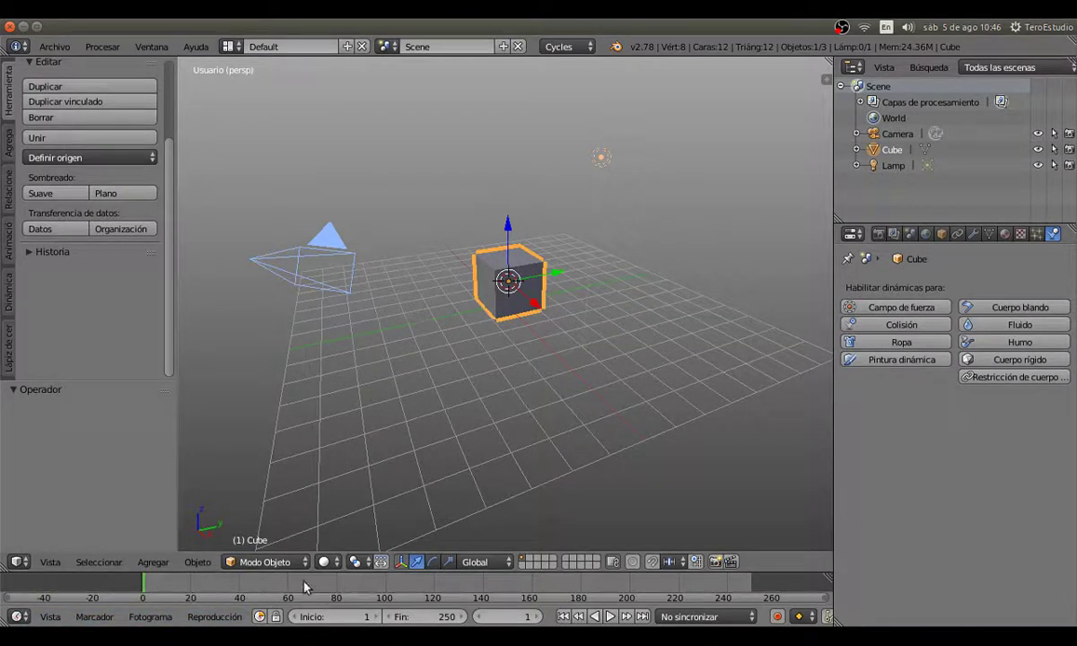
Step: Scrub the timeline back to frame 0, then play the animation and stop it
{"action": "left_click_drag", "start_coordinate": [176, 584], "coordinate": [131, 599]}
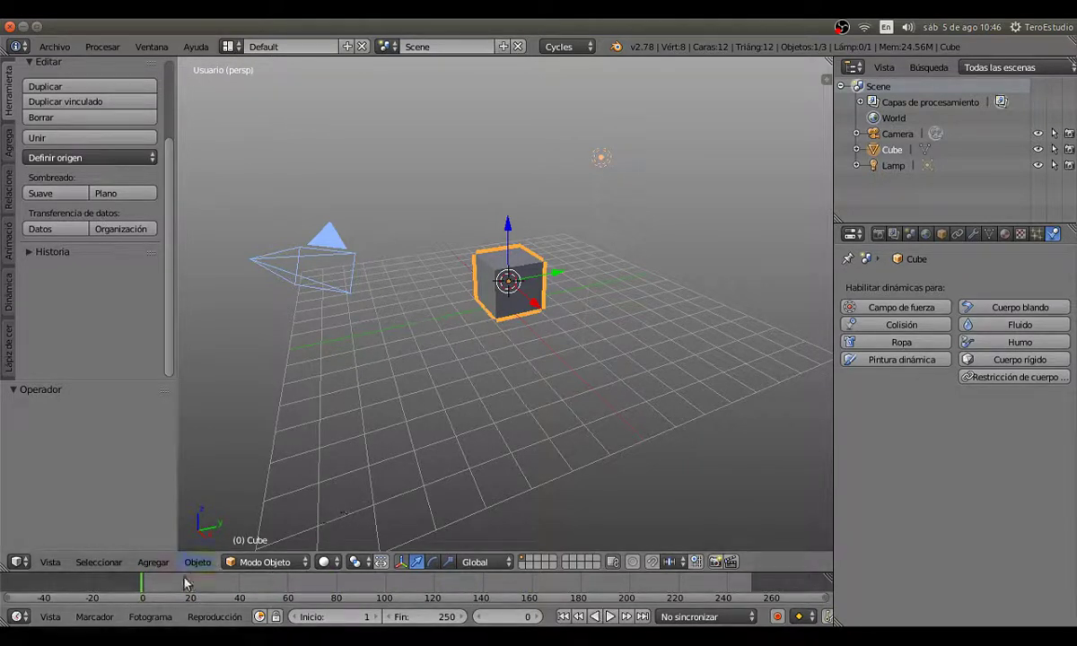
{"action": "key", "text": "alt+a"}
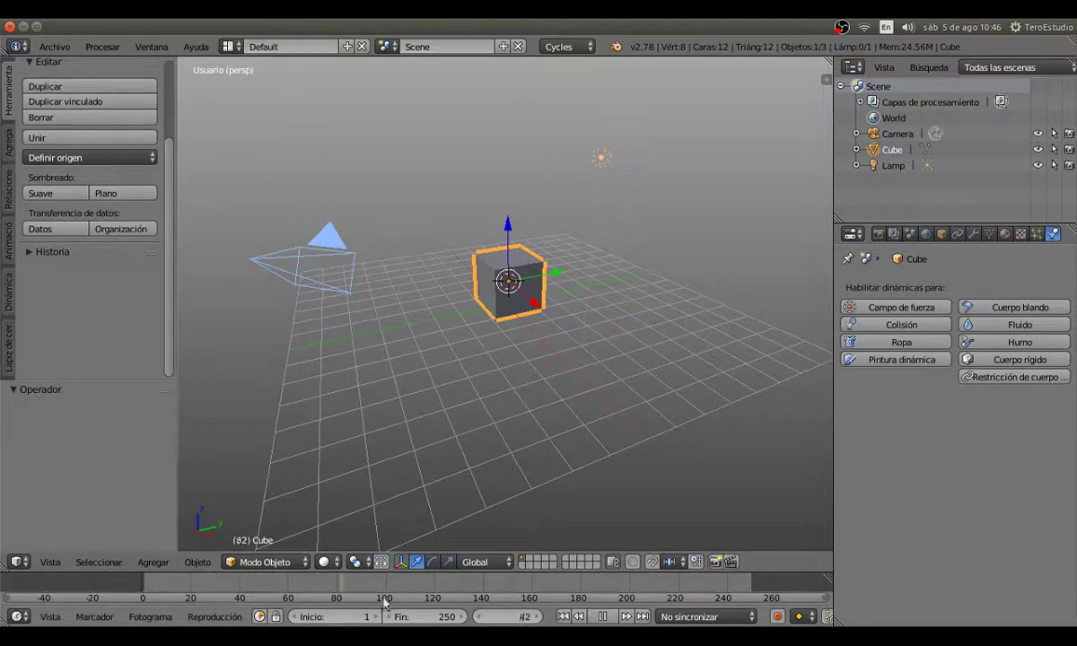
{"action": "key", "text": "Escape"}
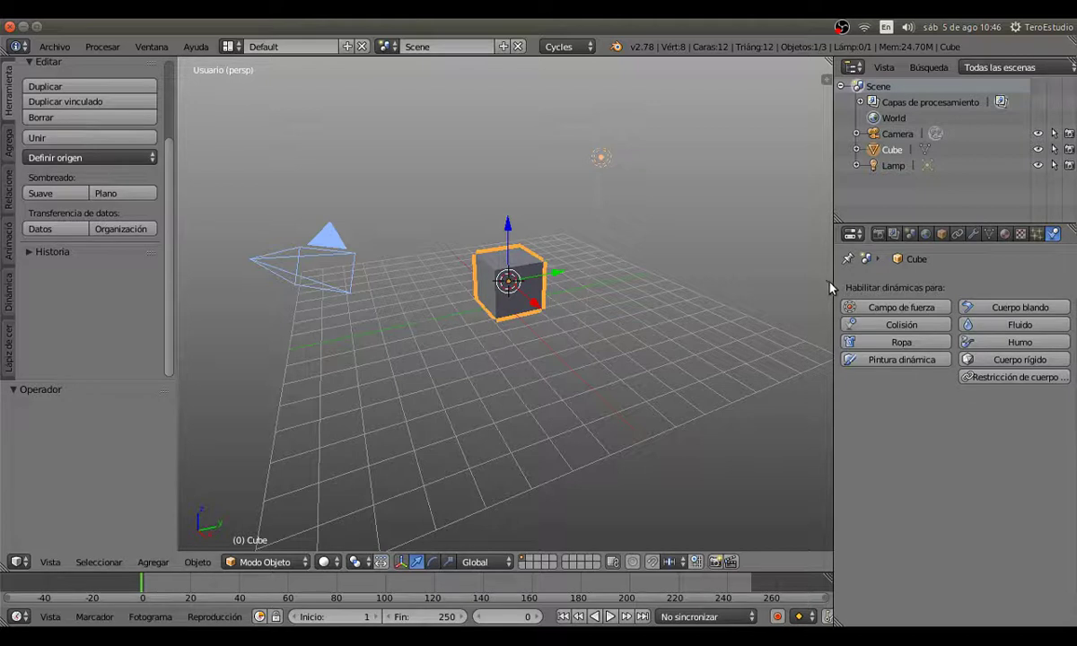
Step: Narrow the Properties editor and the tool shelf slightly, and lower the border between the Outliner and the Properties editor
{"action": "left_click_drag", "start_coordinate": [834, 284], "coordinate": [846, 285]}
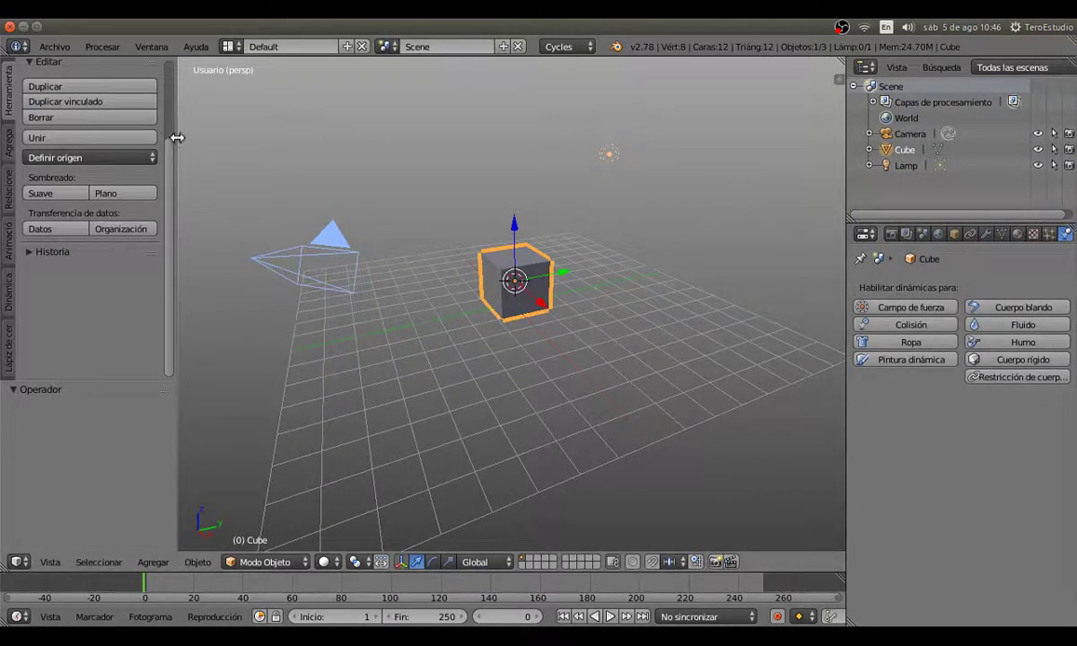
{"action": "left_click_drag", "start_coordinate": [175, 139], "coordinate": [142, 168]}
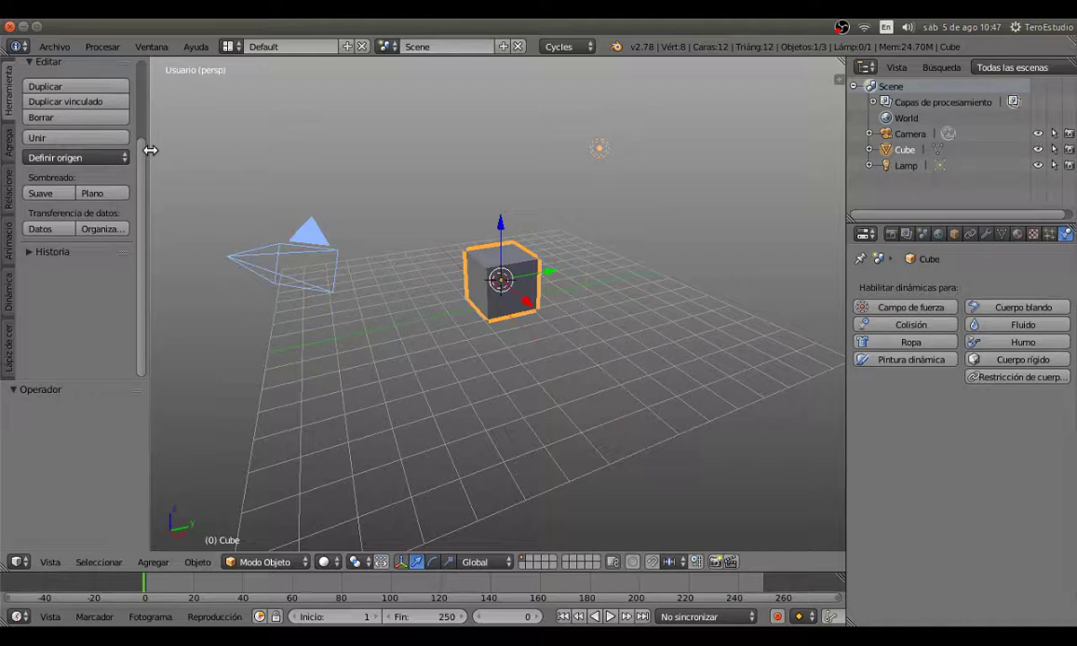
{"action": "left_click_drag", "start_coordinate": [150, 151], "coordinate": [165, 219]}
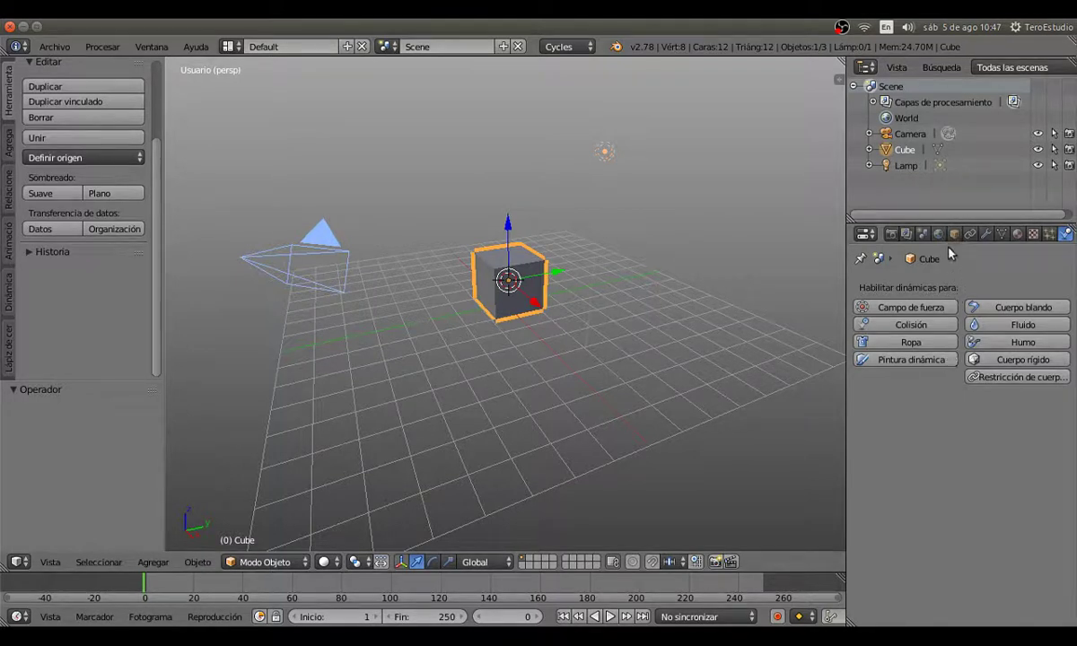
{"action": "mouse_move", "coordinate": [954, 222]}
{"action": "left_mouse_down"}
{"action": "mouse_move", "coordinate": [961, 404]}
{"action": "mouse_move", "coordinate": [964, 179]}
{"action": "mouse_move", "coordinate": [968, 306]}
{"action": "mouse_move", "coordinate": [952, 244]}
{"action": "mouse_move", "coordinate": [965, 283]}
{"action": "mouse_move", "coordinate": [929, 305]}
{"action": "mouse_move", "coordinate": [938, 202]}
{"action": "mouse_move", "coordinate": [943, 350]}
{"action": "mouse_move", "coordinate": [945, 213]}
{"action": "mouse_move", "coordinate": [982, 247]}
{"action": "mouse_move", "coordinate": [970, 222]}
{"action": "left_mouse_up"}
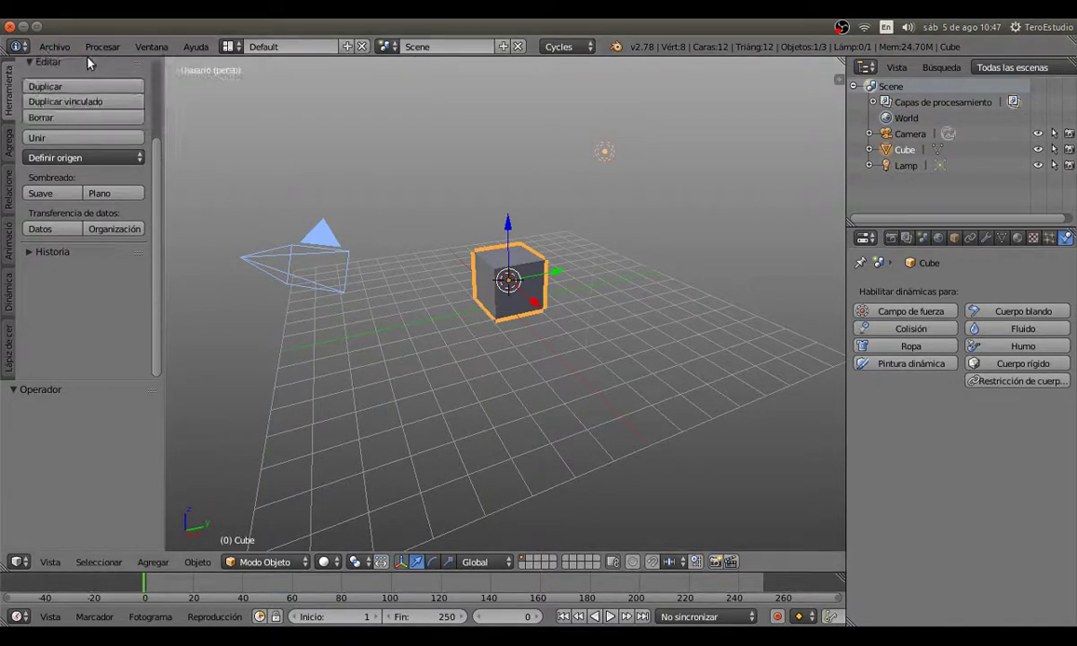
Step: Change the 3D view area to Editor de curvas and from there to Línea de tiempo
{"action": "left_click", "coordinate": [16, 562]}
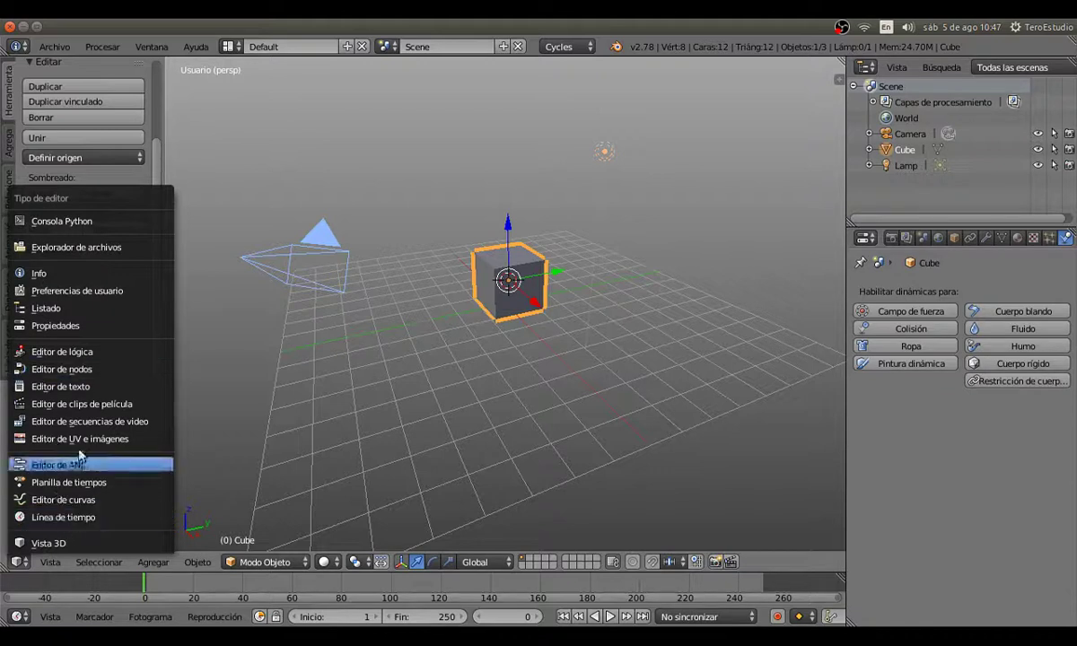
{"action": "left_click", "coordinate": [63, 500]}
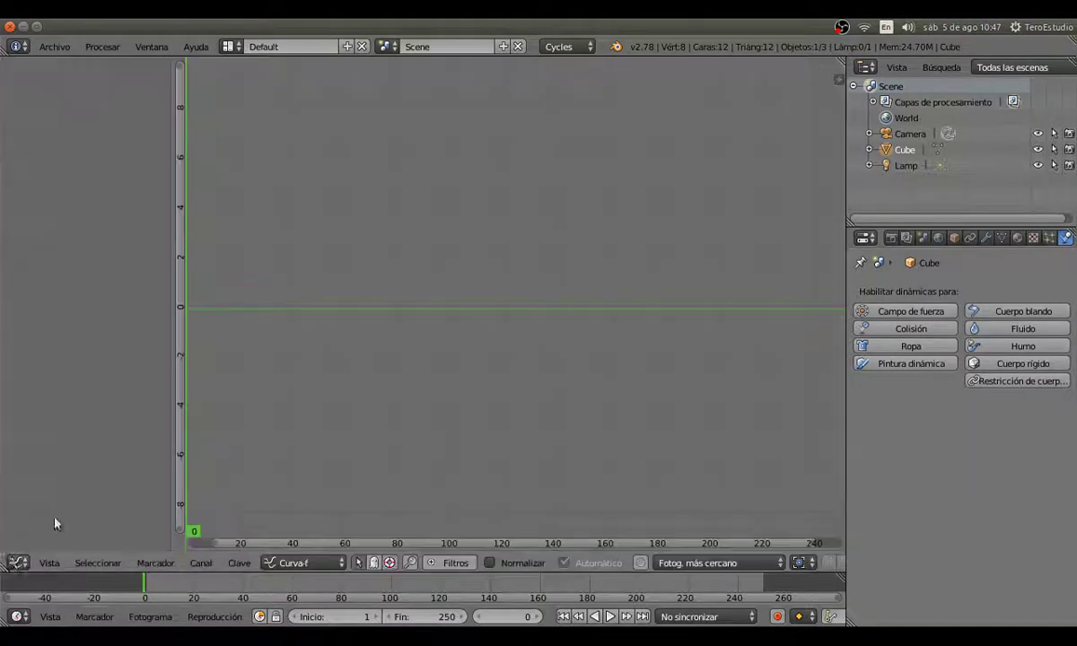
{"action": "left_click", "coordinate": [14, 564]}
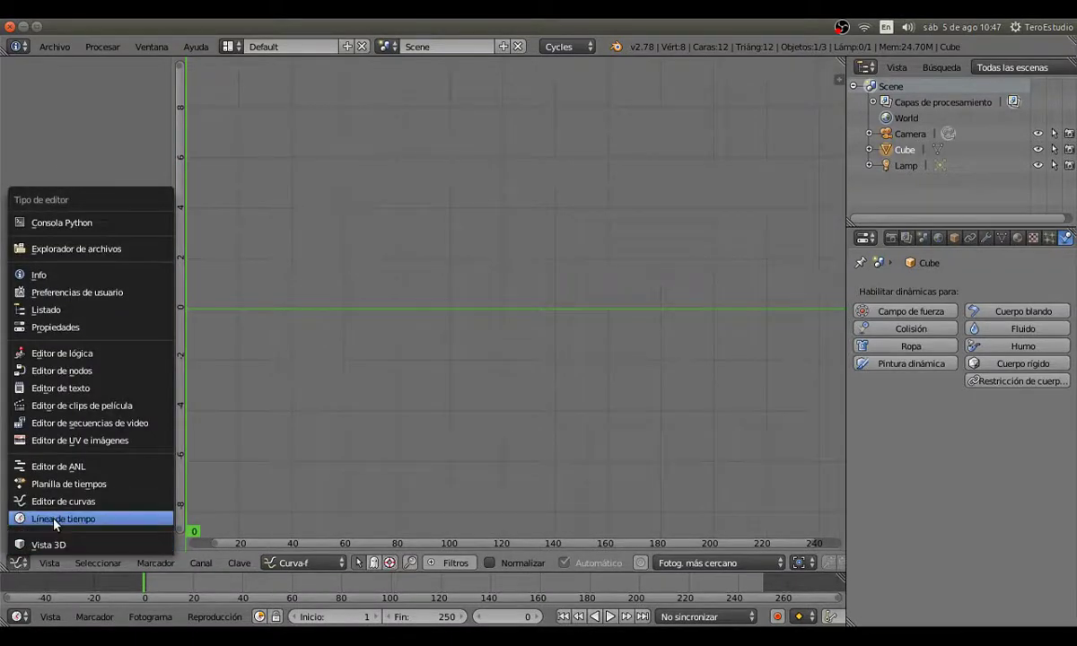
{"action": "left_click", "coordinate": [54, 519]}
{"action": "left_click", "coordinate": [25, 563]}
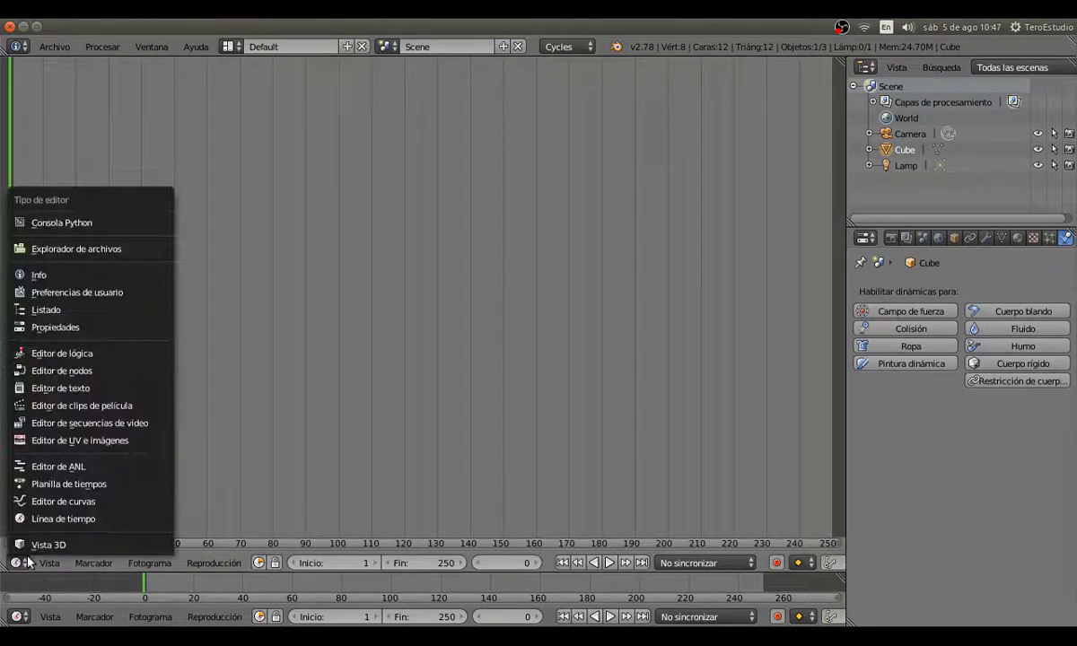
{"action": "left_click", "coordinate": [18, 618]}
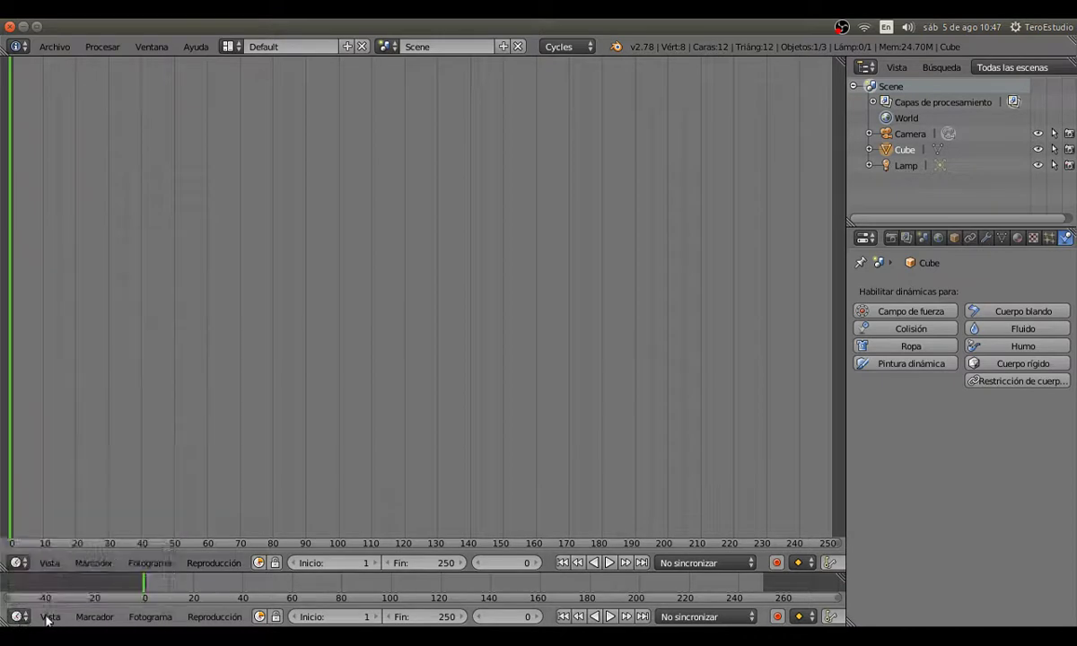
Step: Try Editor de nodos and Propiedades in the main area, and return it to Vista 3D
{"action": "left_click", "coordinate": [18, 563]}
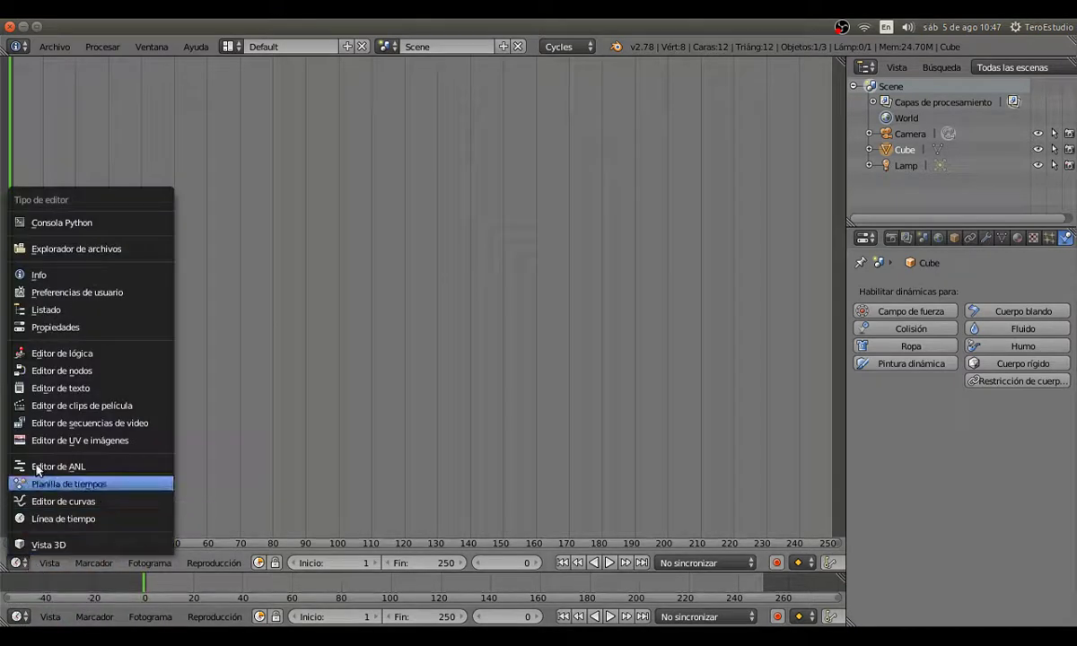
{"action": "left_click", "coordinate": [51, 371]}
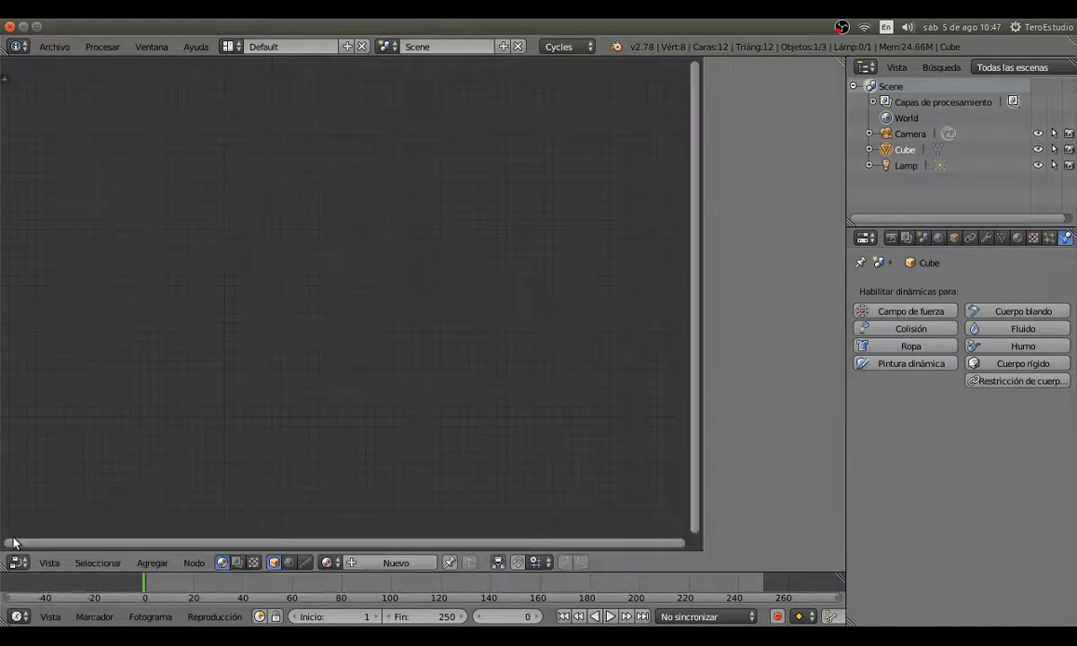
{"action": "left_click", "coordinate": [18, 563]}
{"action": "left_click", "coordinate": [68, 326]}
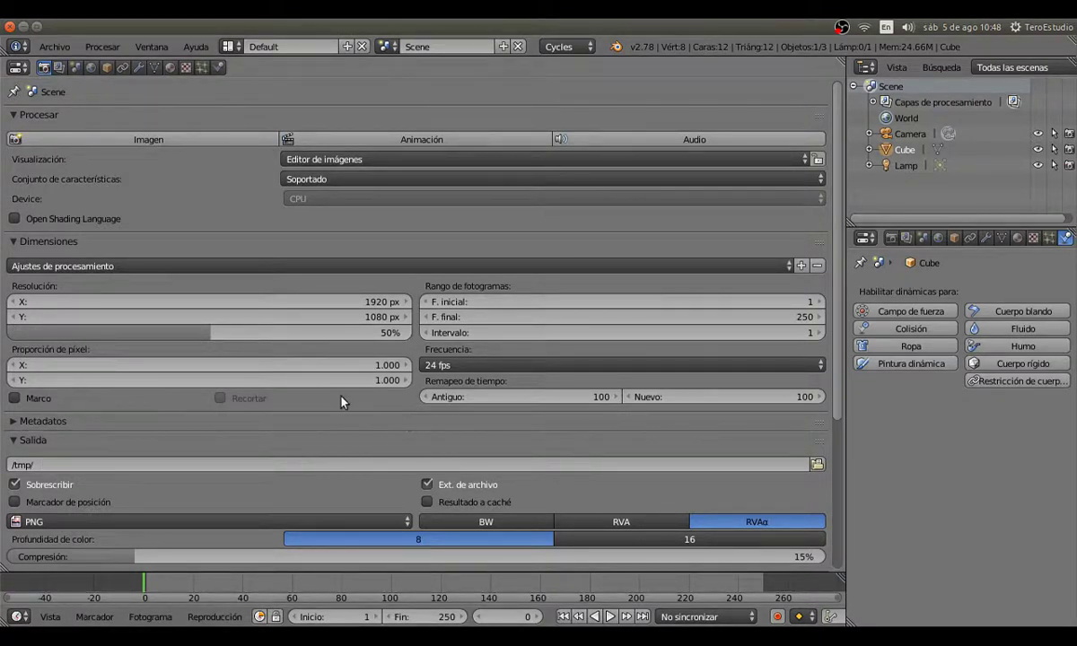
{"action": "left_click", "coordinate": [19, 67]}
{"action": "left_click", "coordinate": [30, 86]}
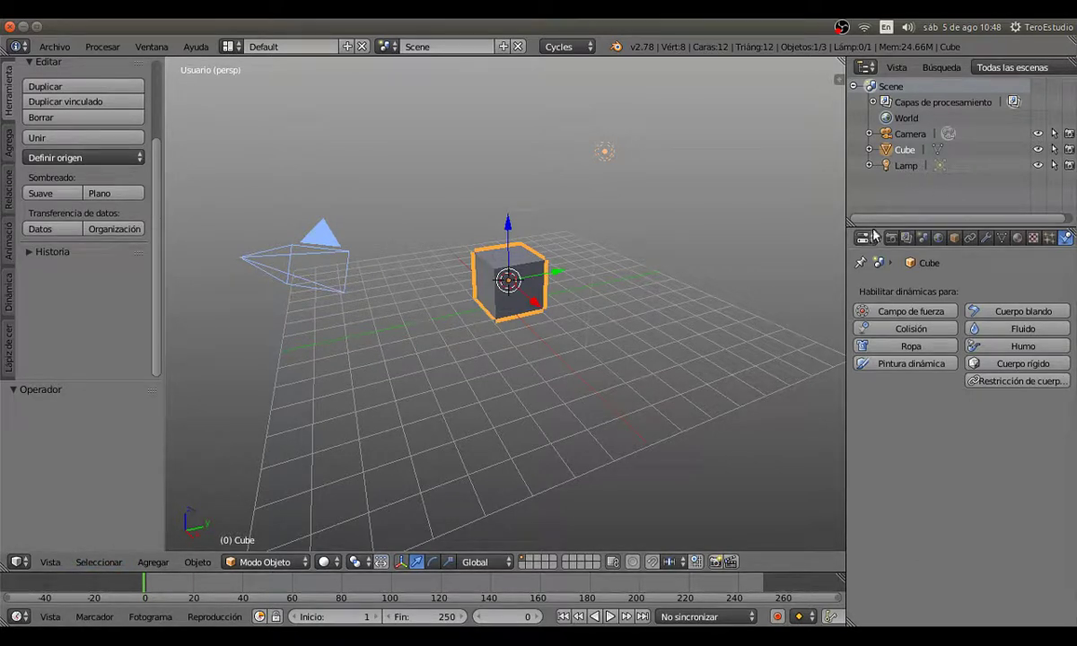
Step: Split the 3D view horizontally about two thirds of the way down and change the lower area to Planilla de tiempos
{"action": "right_click", "coordinate": [845, 420]}
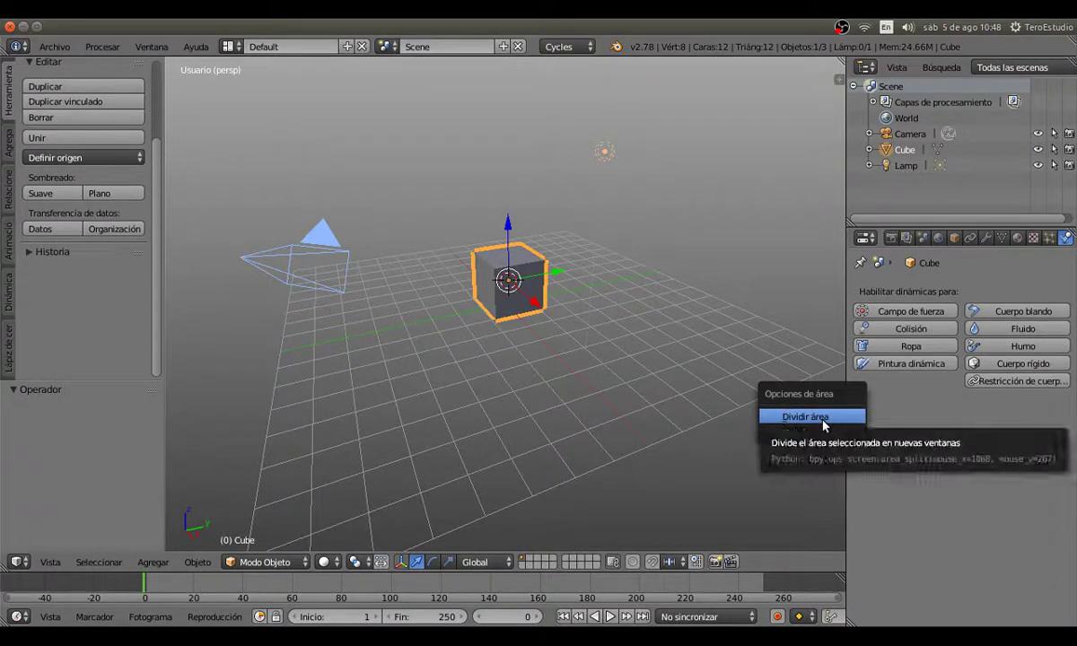
{"action": "left_click", "coordinate": [823, 422]}
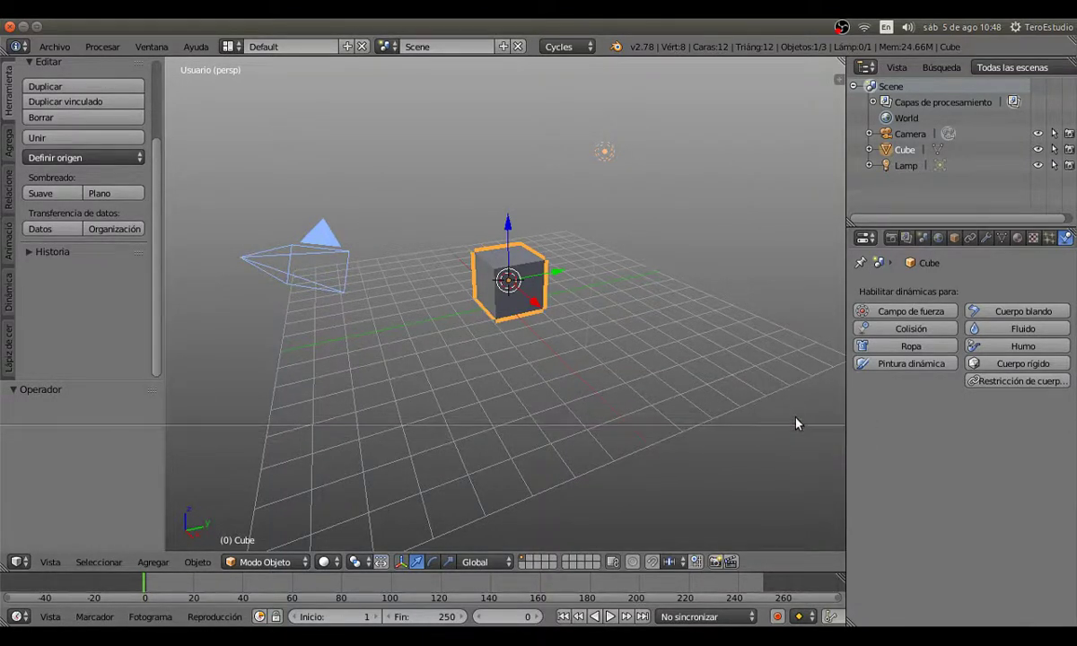
{"action": "left_click", "coordinate": [798, 395]}
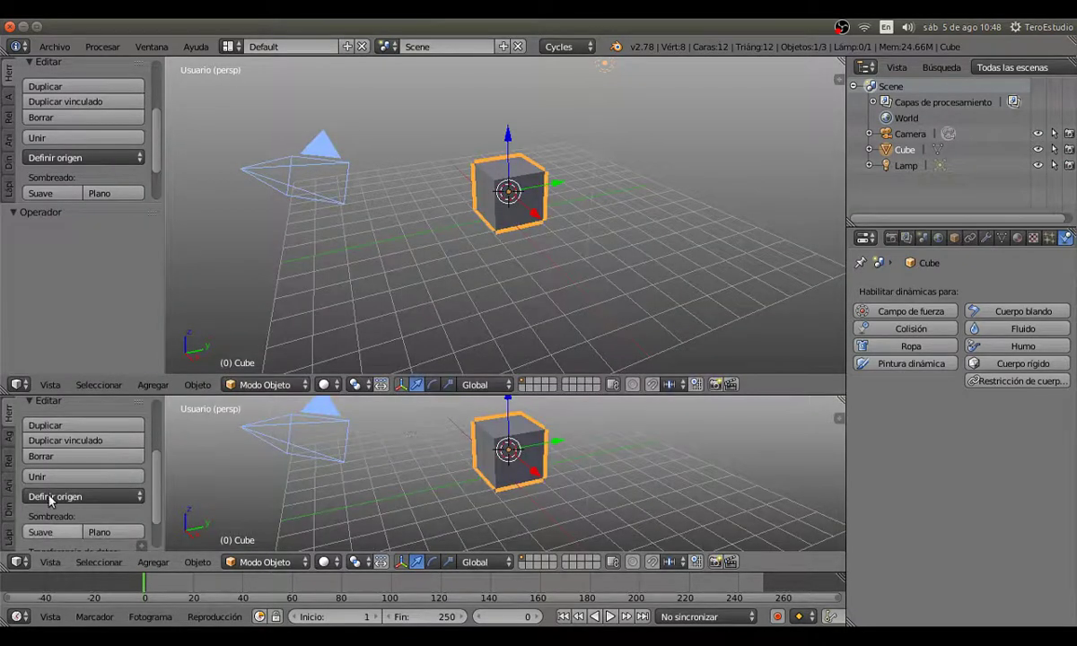
{"action": "left_click", "coordinate": [18, 562]}
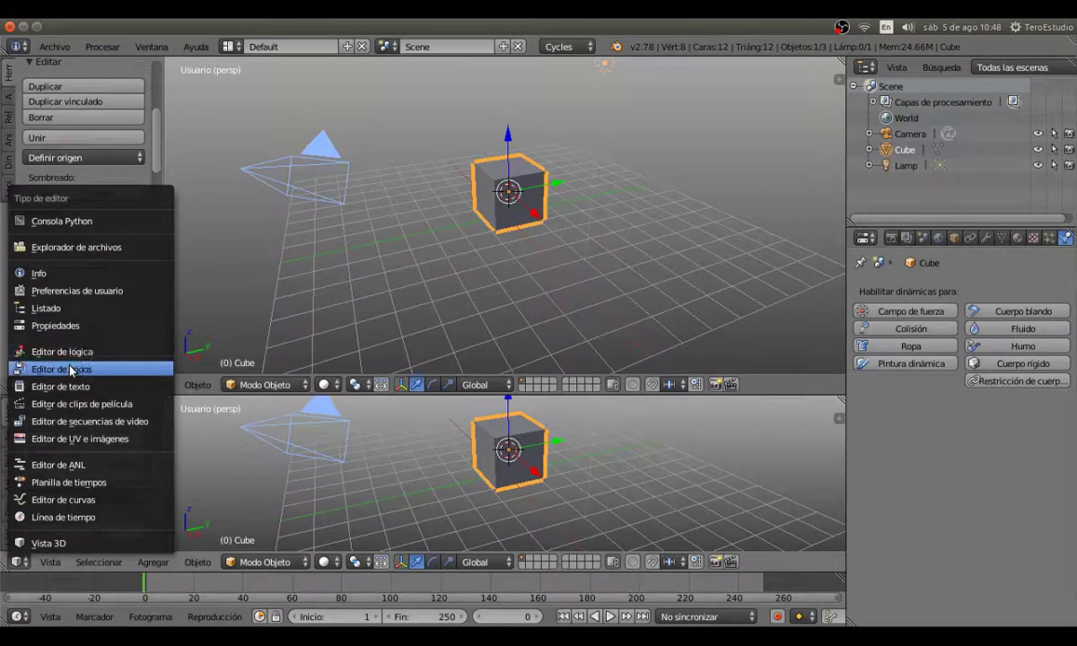
{"action": "left_click", "coordinate": [72, 483]}
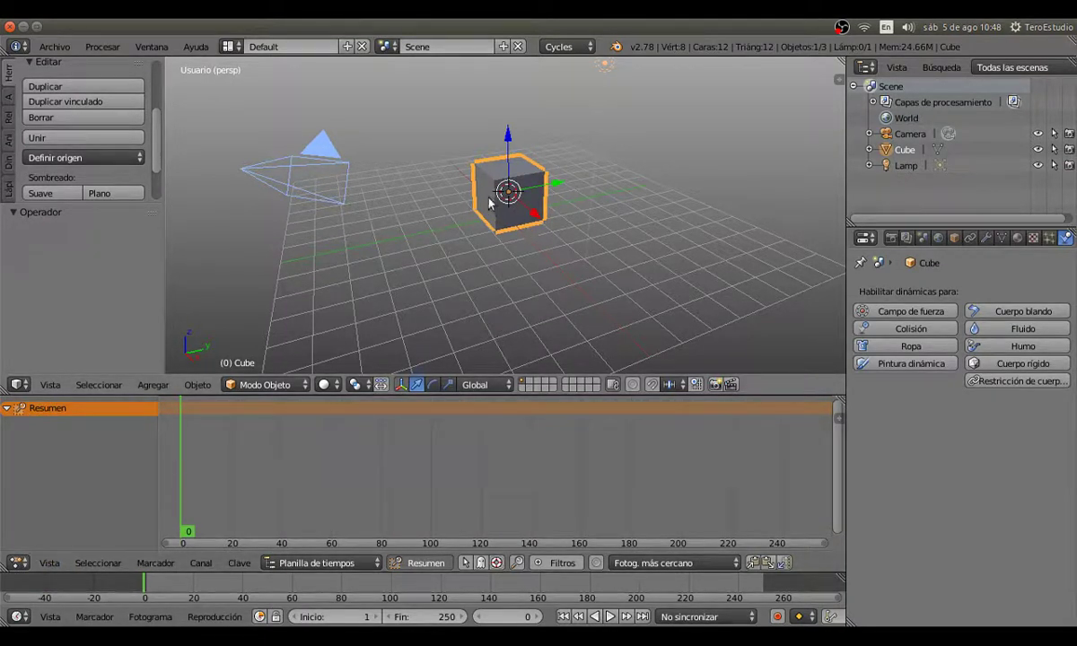
Step: Join the two stacked areas so that the 3D view replaces the Planilla de tiempos
{"action": "right_click", "coordinate": [514, 397]}
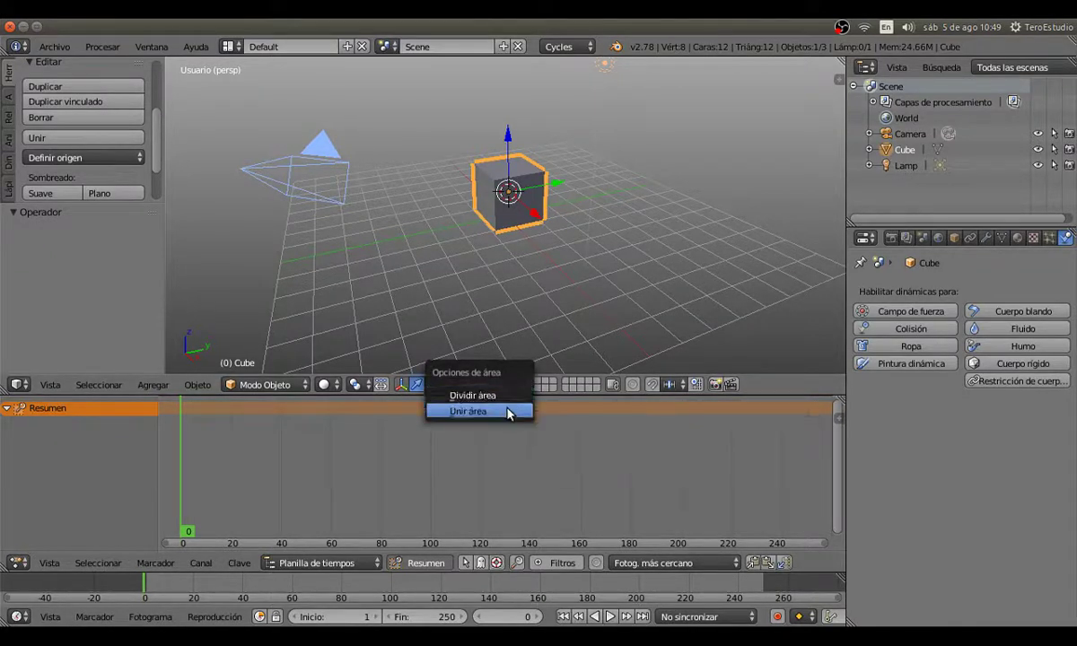
{"action": "left_click", "coordinate": [507, 411]}
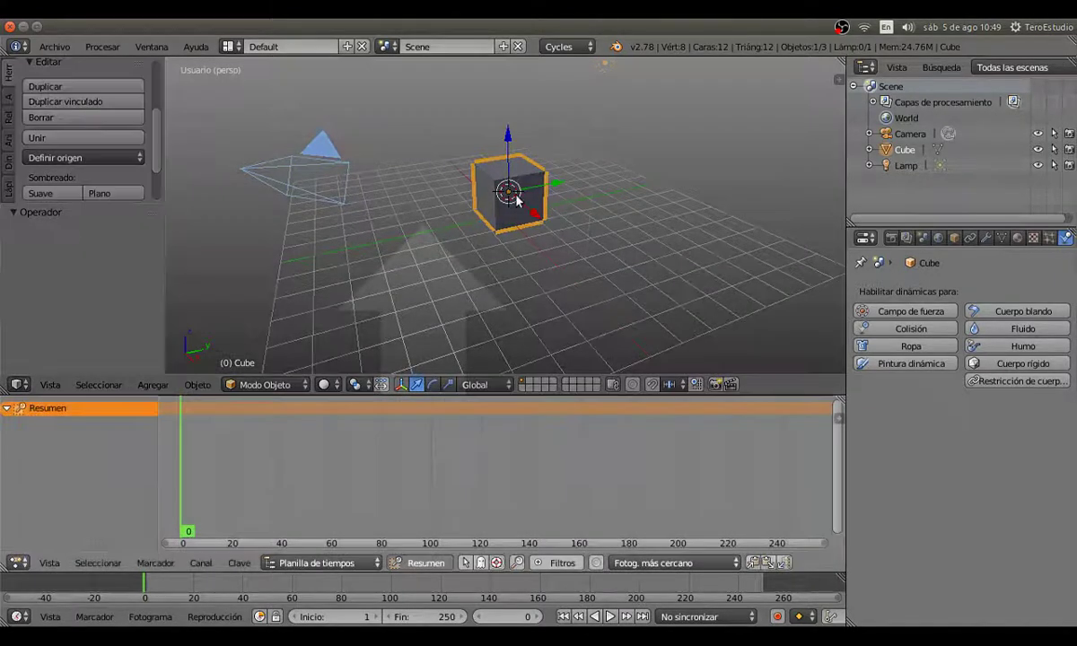
{"action": "left_click_drag", "start_coordinate": [429, 270], "coordinate": [431, 483]}
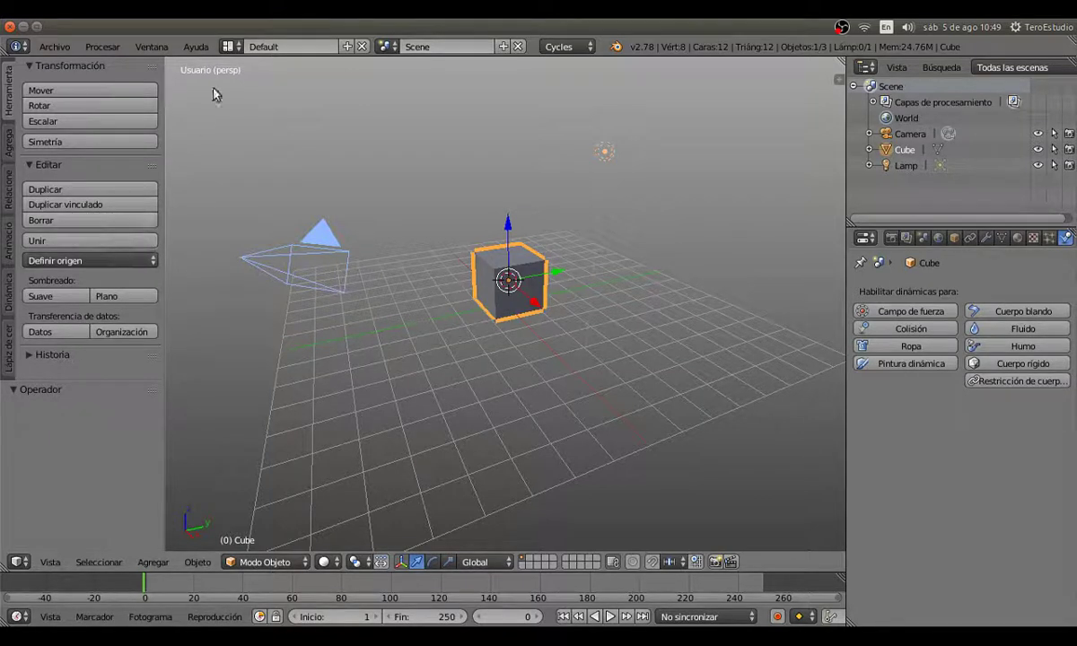
Step: Look through the scene's render properties, including the Dimensiones and Salida settings
{"action": "left_click", "coordinate": [893, 238]}
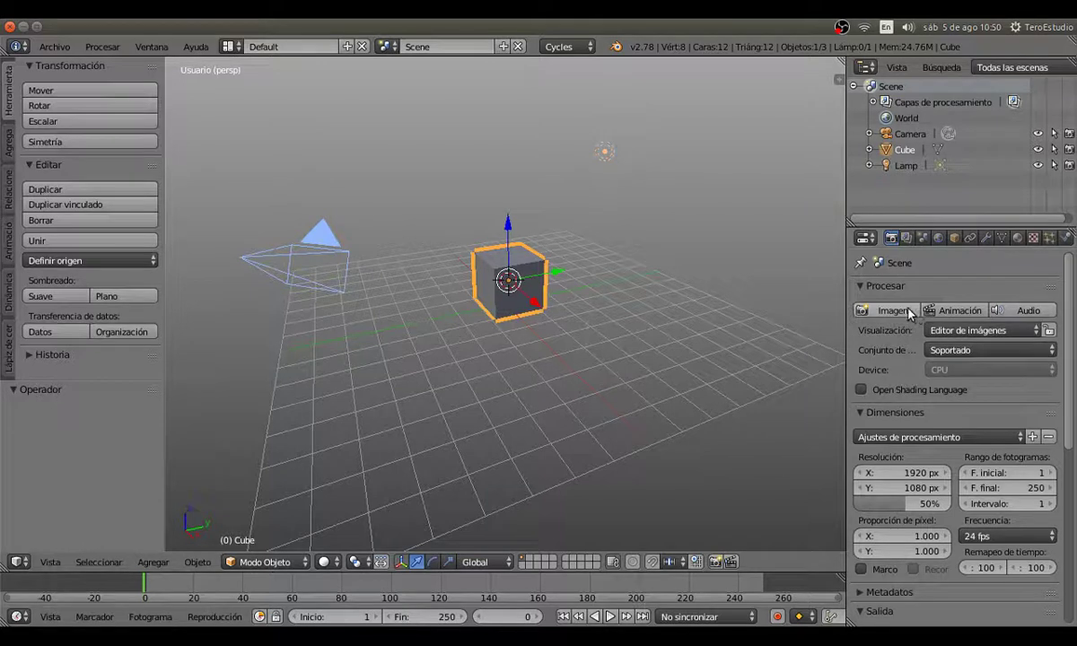
{"action": "scroll", "coordinate": [933, 359], "scroll_direction": "down", "scroll_amount": 5}
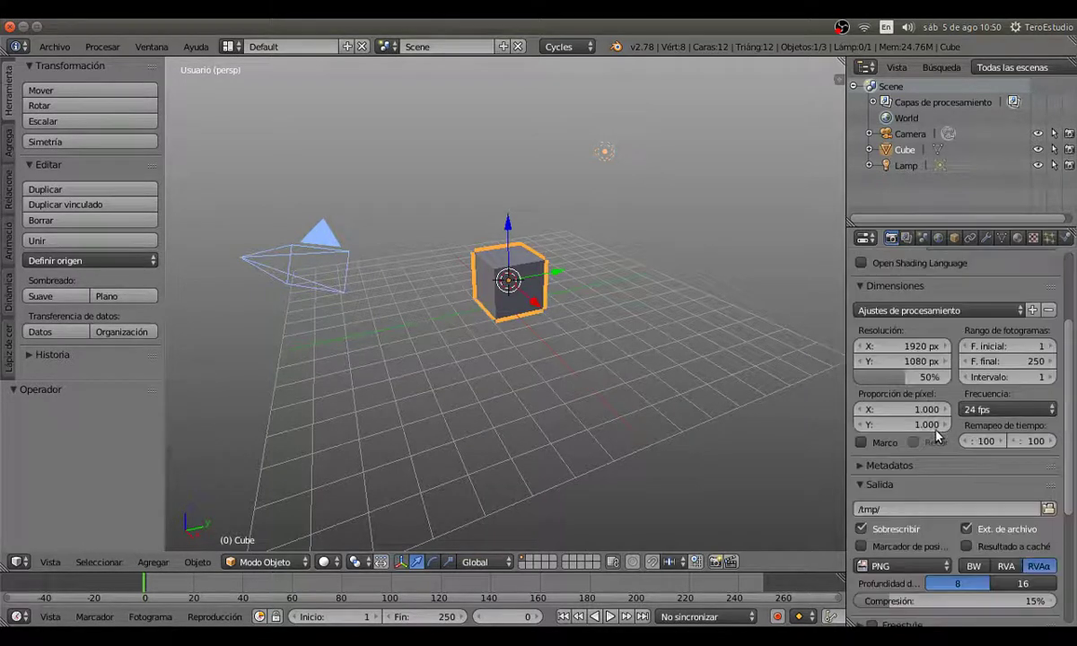